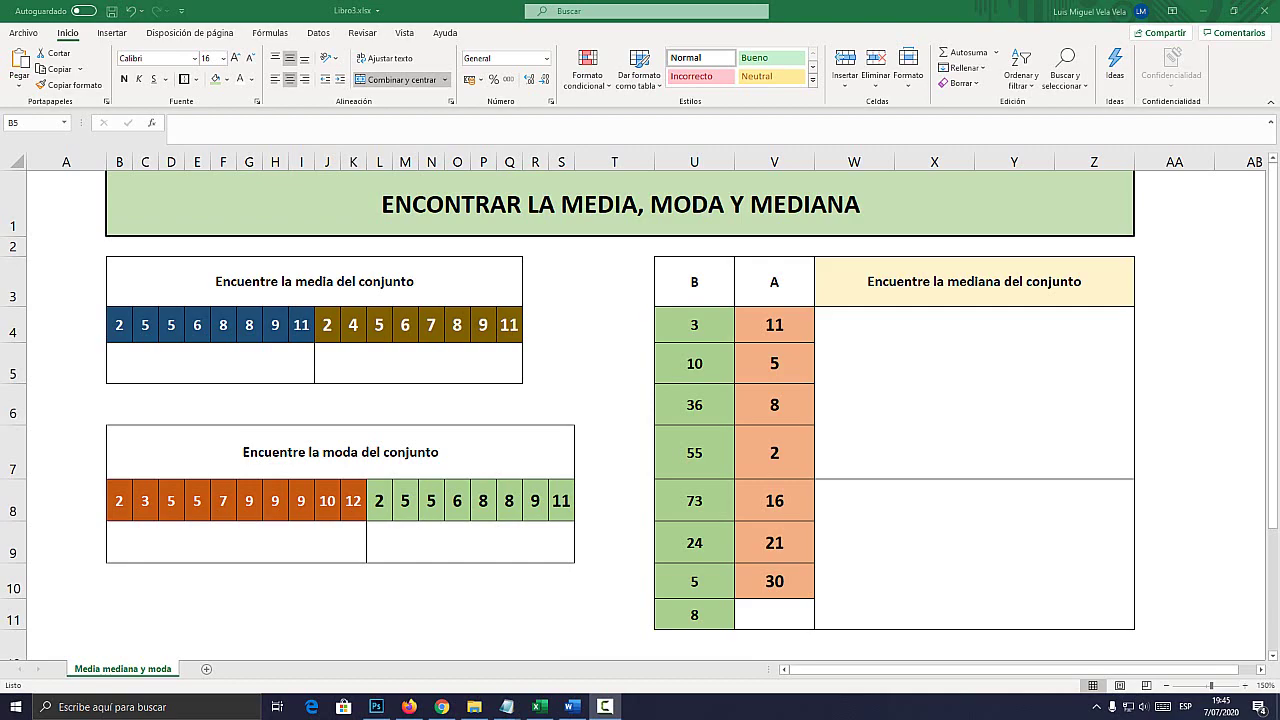
Zoom the worksheet from 150% to 160%
{"action": "left_click", "coordinate": [1245, 685]}
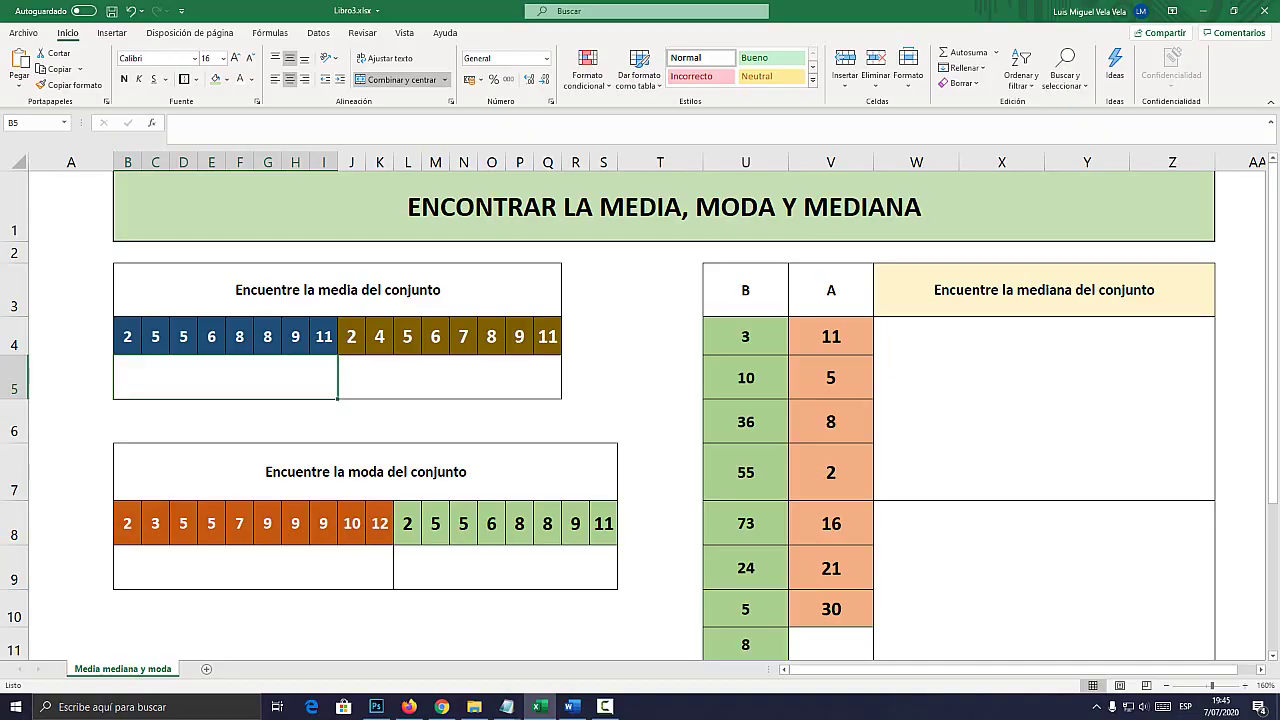
Zoom the view to 230% on the mean exercise
{"action": "left_click", "coordinate": [1249, 685]}
{"action": "left_click", "coordinate": [1249, 685]}
{"action": "left_click_drag", "start_coordinate": [1214, 685], "coordinate": [1219, 685]}
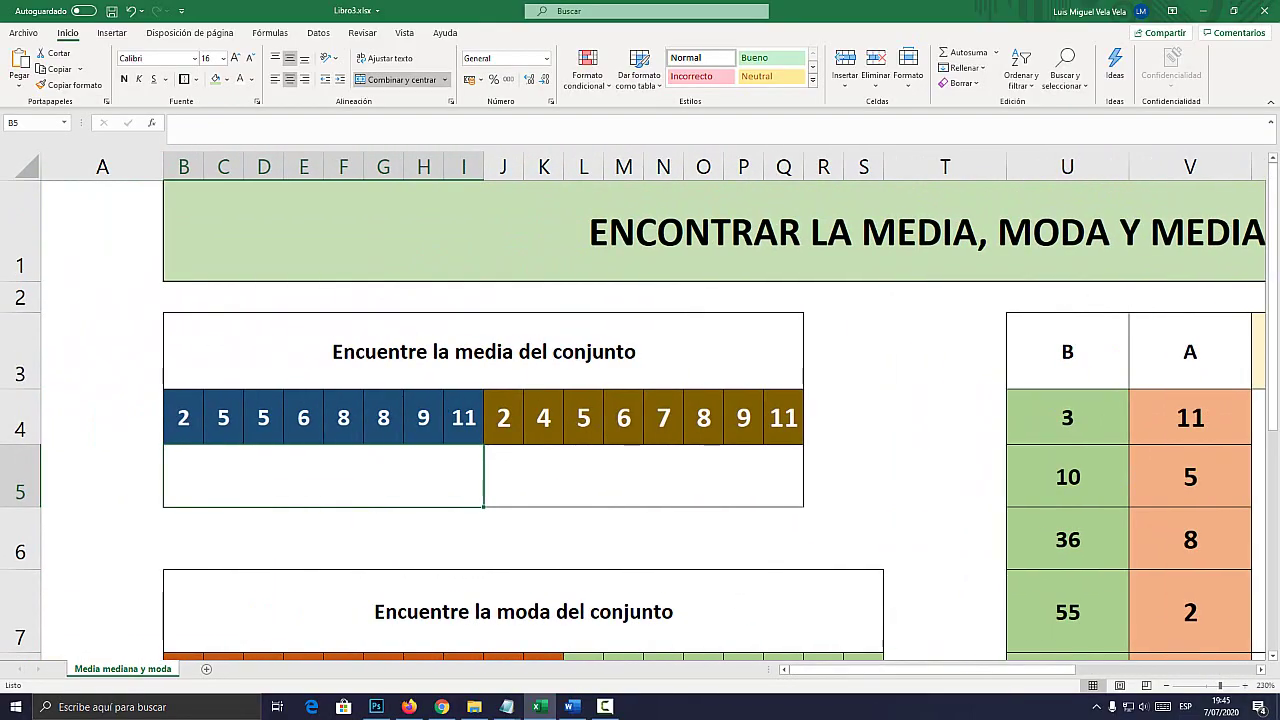
Select the blue values B4:I4 to preview their 6.75 average, then pick answer cell B5
{"action": "left_click", "coordinate": [183, 417]}
{"action": "left_click_drag", "start_coordinate": [183, 417], "coordinate": [783, 417]}
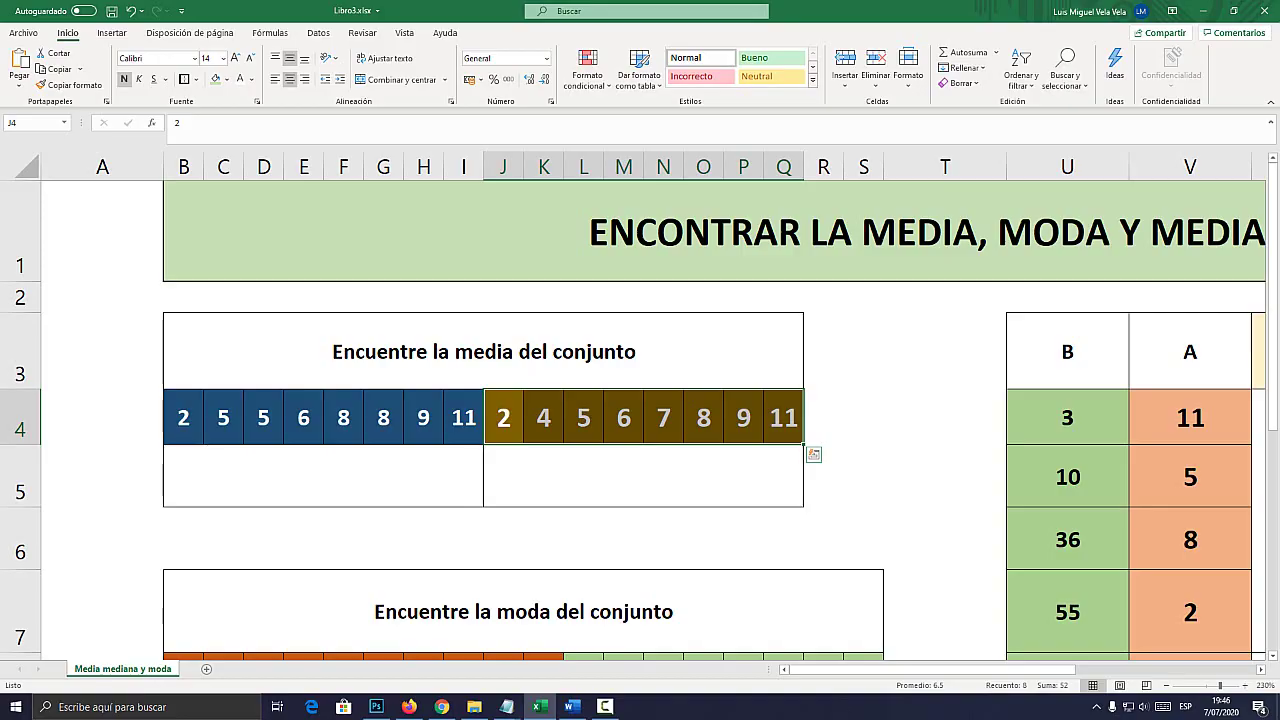
{"action": "left_click", "coordinate": [323, 476]}
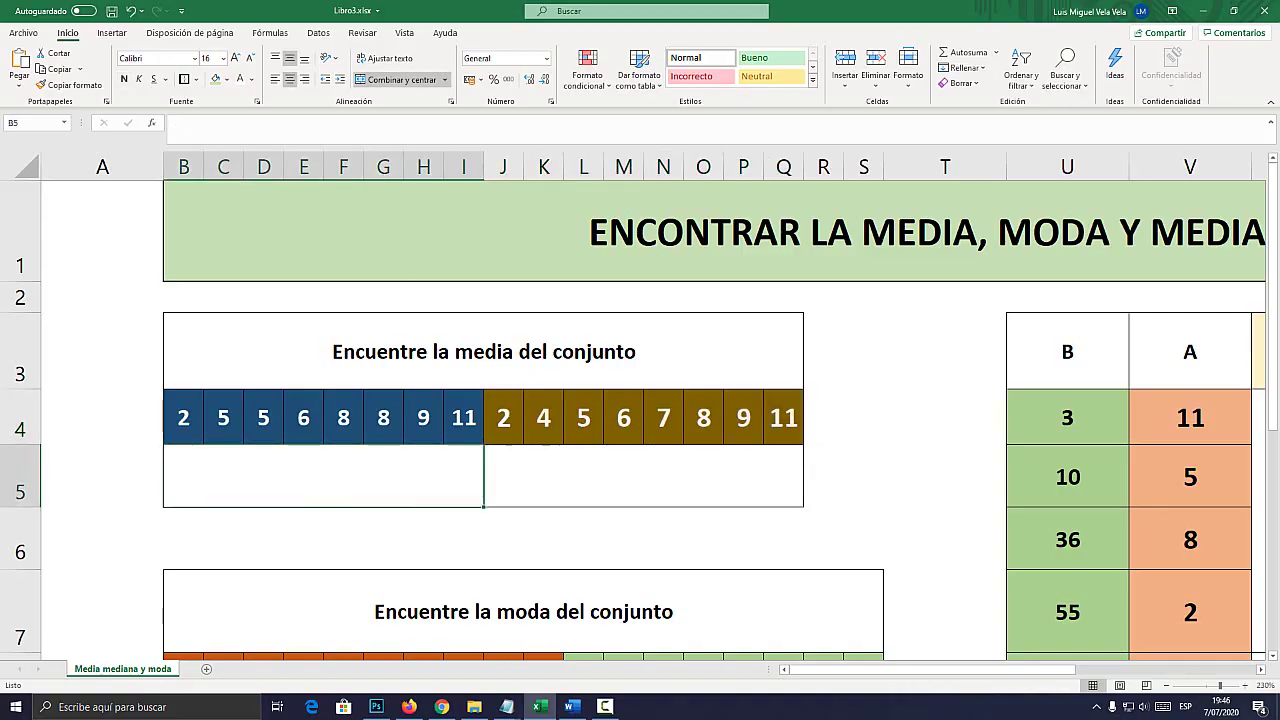
{"action": "left_click_drag", "start_coordinate": [183, 417], "coordinate": [463, 417]}
{"action": "left_click", "coordinate": [460, 476]}
Enter =PROMEDIO(B4:I4) in B5, giving the blue set's mean of 6.75
{"action": "type", "text": "=PROMED"}
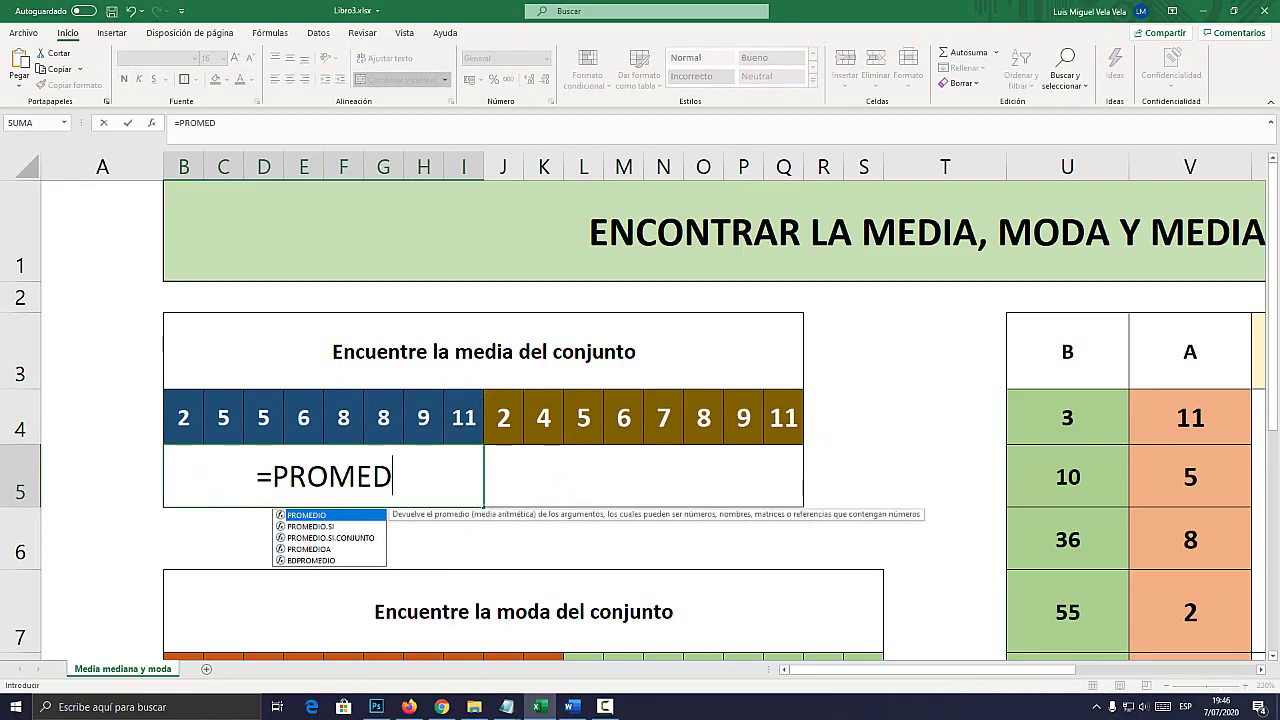
{"action": "type", "text": "IO"}
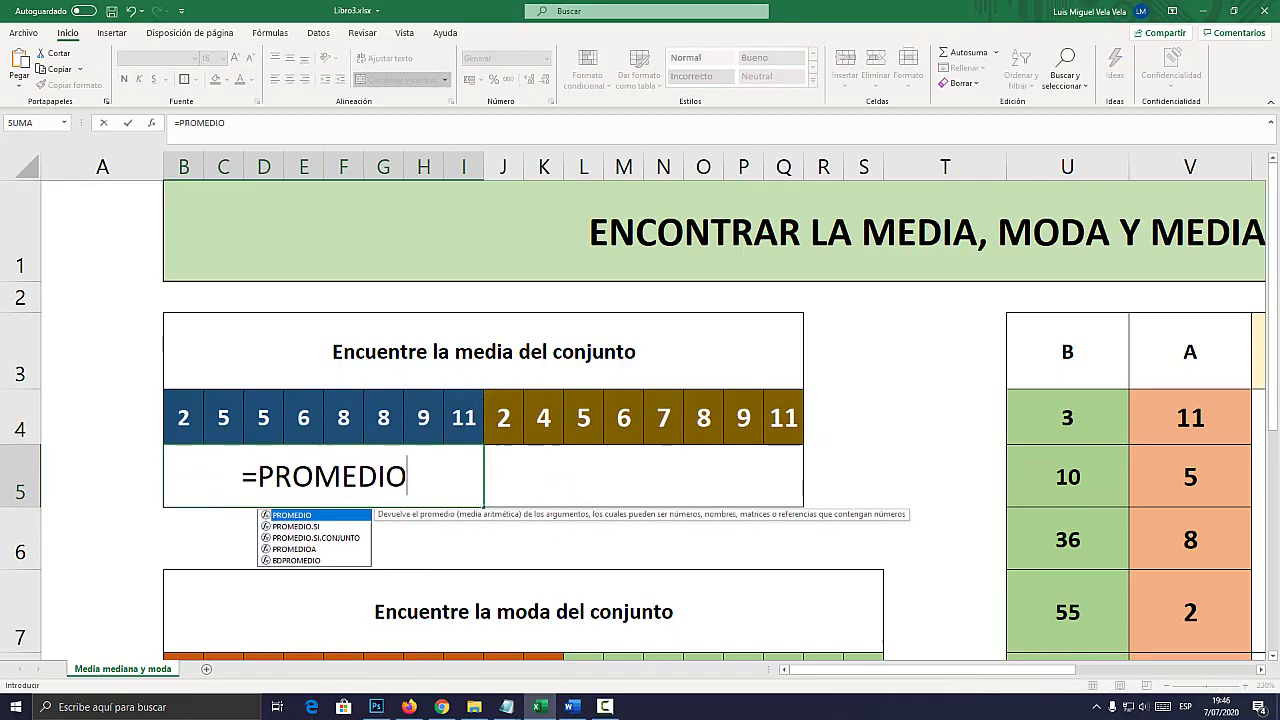
{"action": "type", "text": "("}
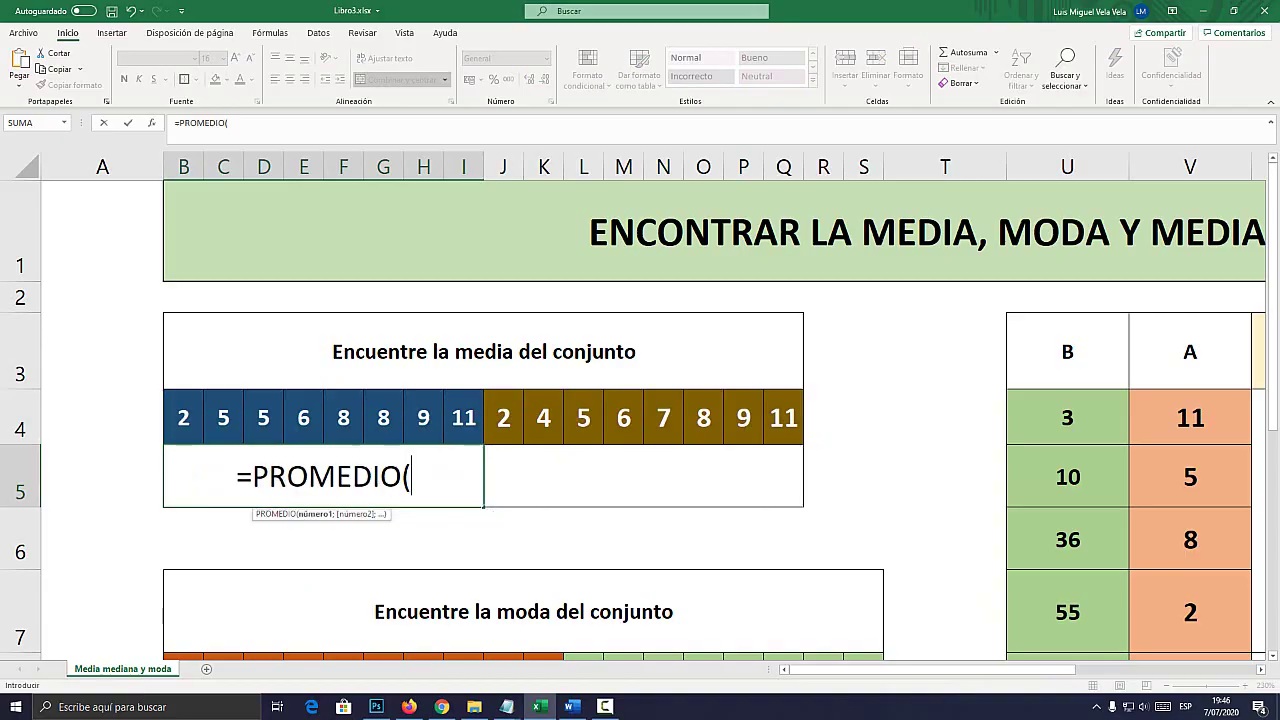
{"action": "left_click_drag", "start_coordinate": [183, 417], "coordinate": [463, 417]}
{"action": "type", "text": ")"}
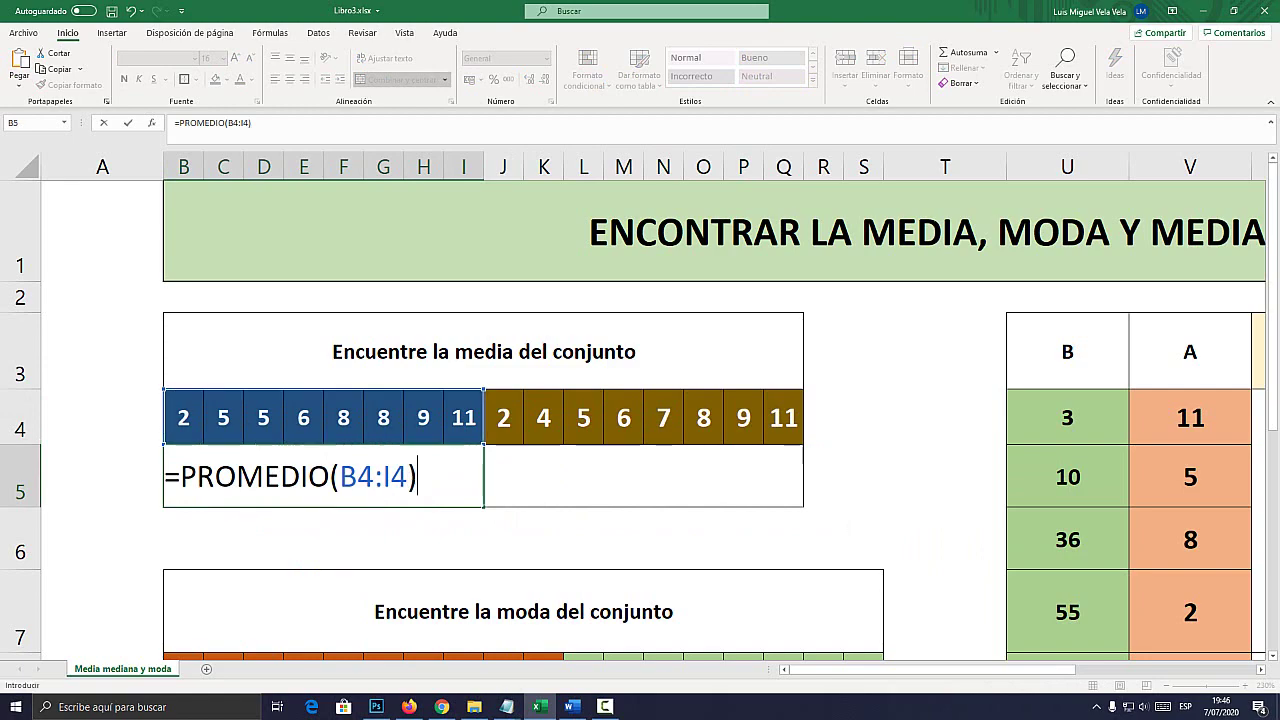
{"action": "key", "text": "Return"}
{"action": "key", "text": "Up"}
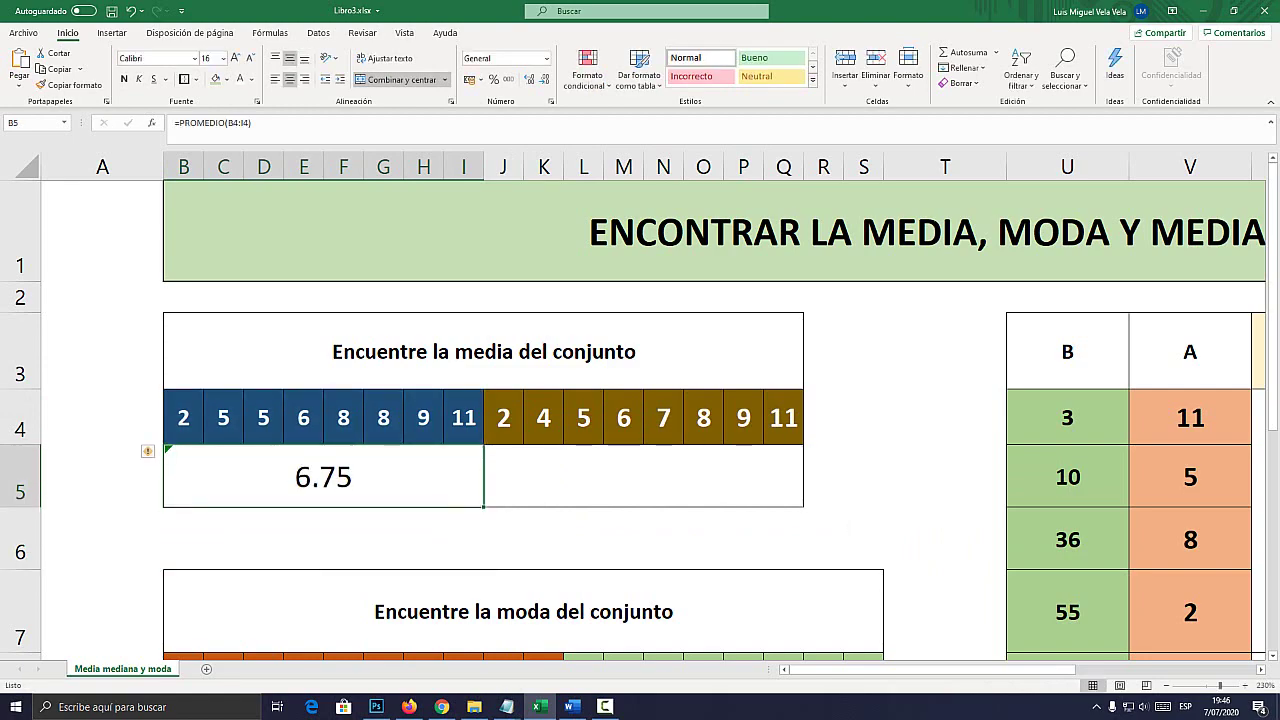
{"action": "left_click_drag", "start_coordinate": [463, 417], "coordinate": [183, 417]}
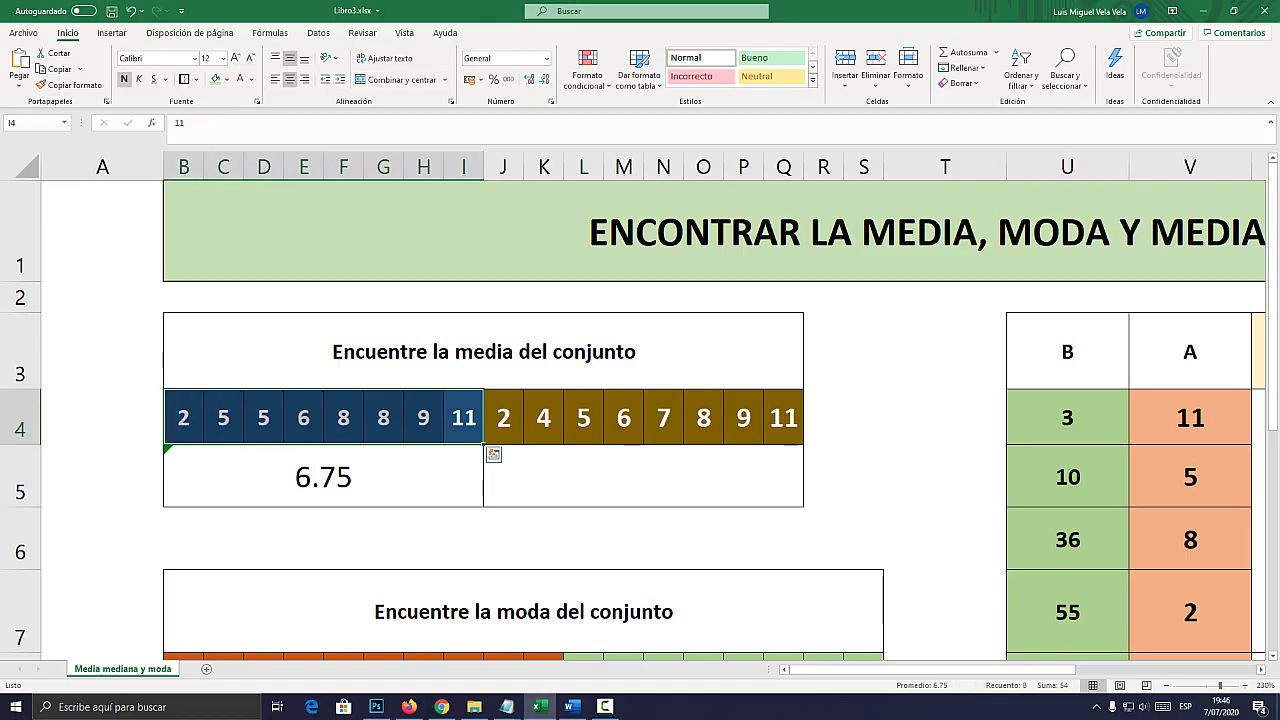
{"action": "left_click", "coordinate": [323, 538]}
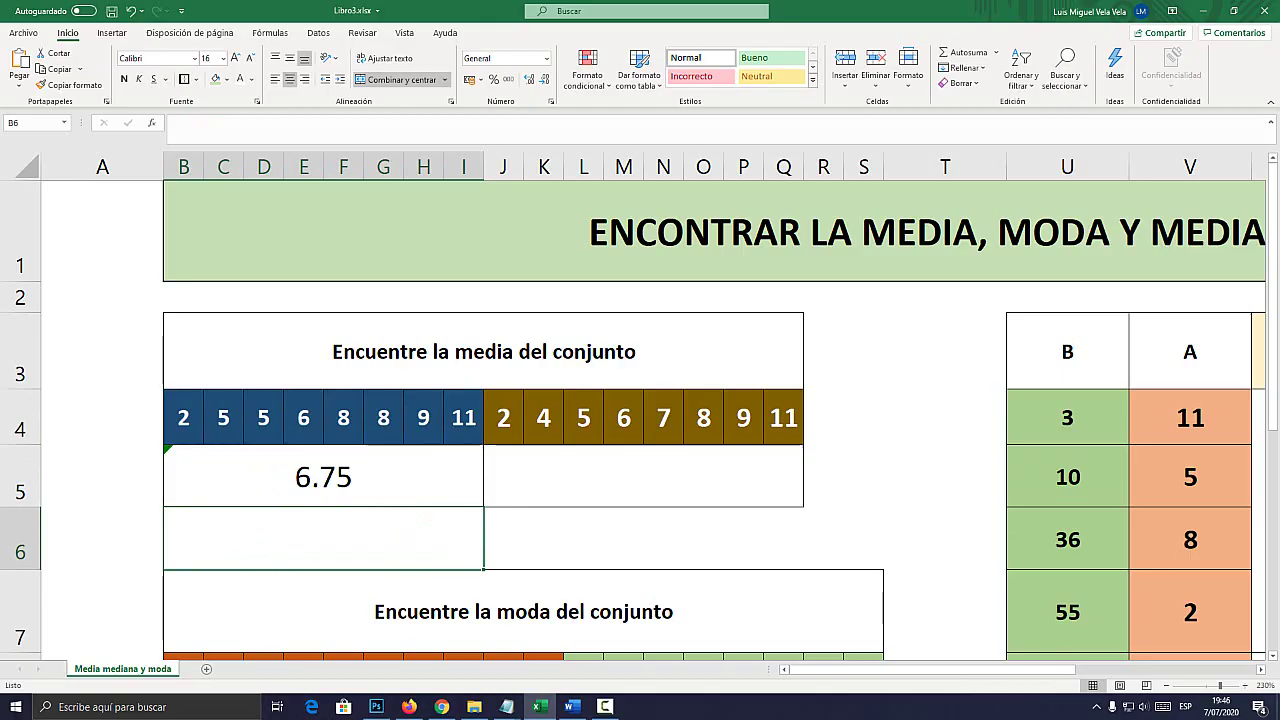
Enter =SUMA(B4:I4)/8 in B6, also returning 6.75
{"action": "type", "text": "="}
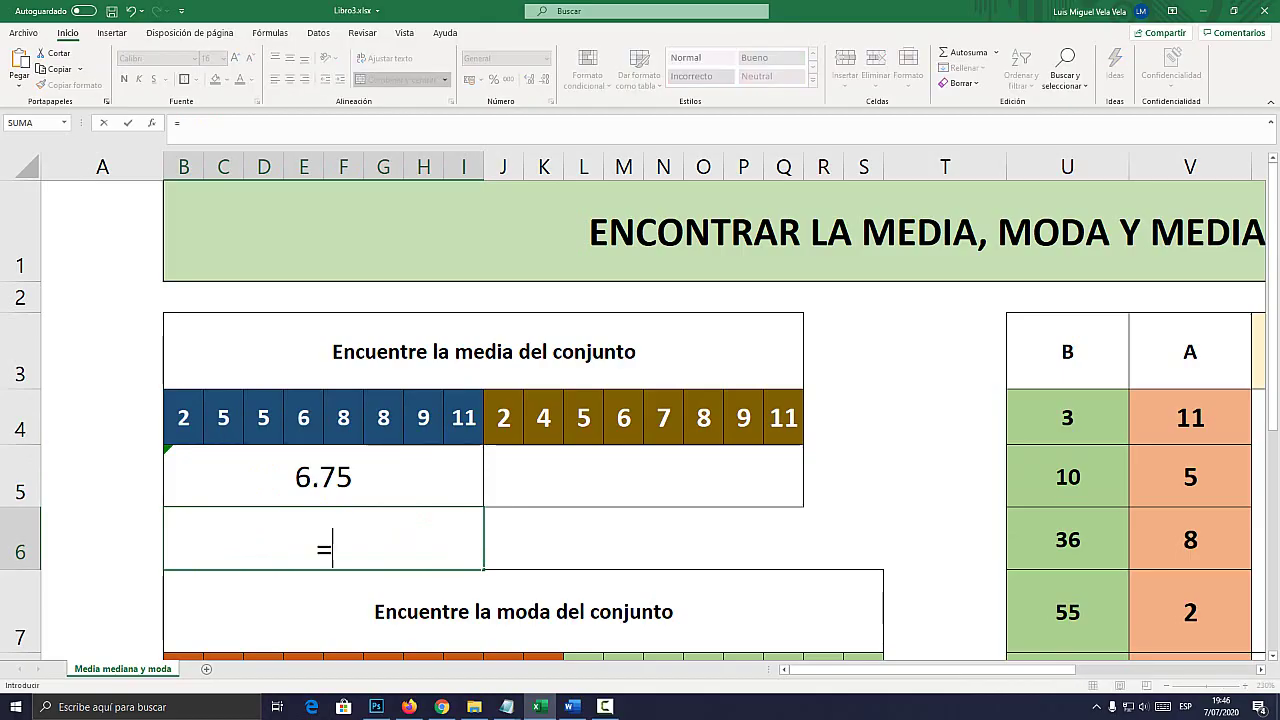
{"action": "type", "text": "SUMA"}
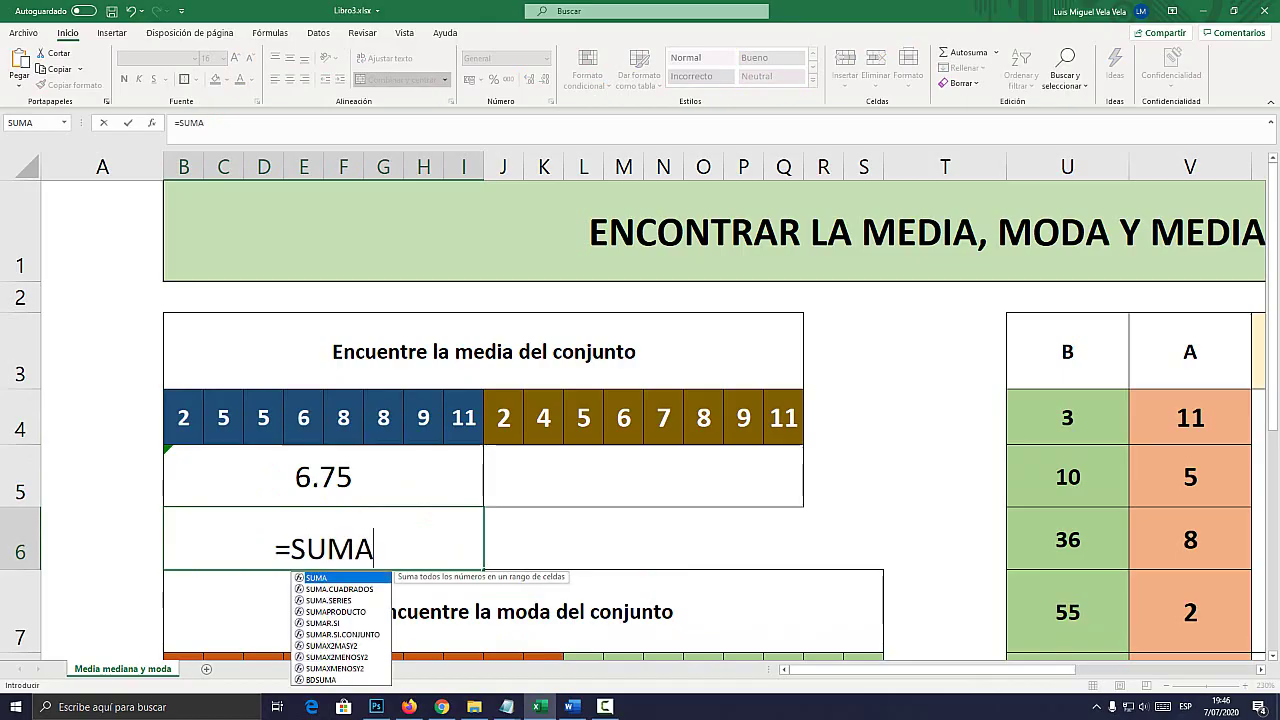
{"action": "type", "text": "("}
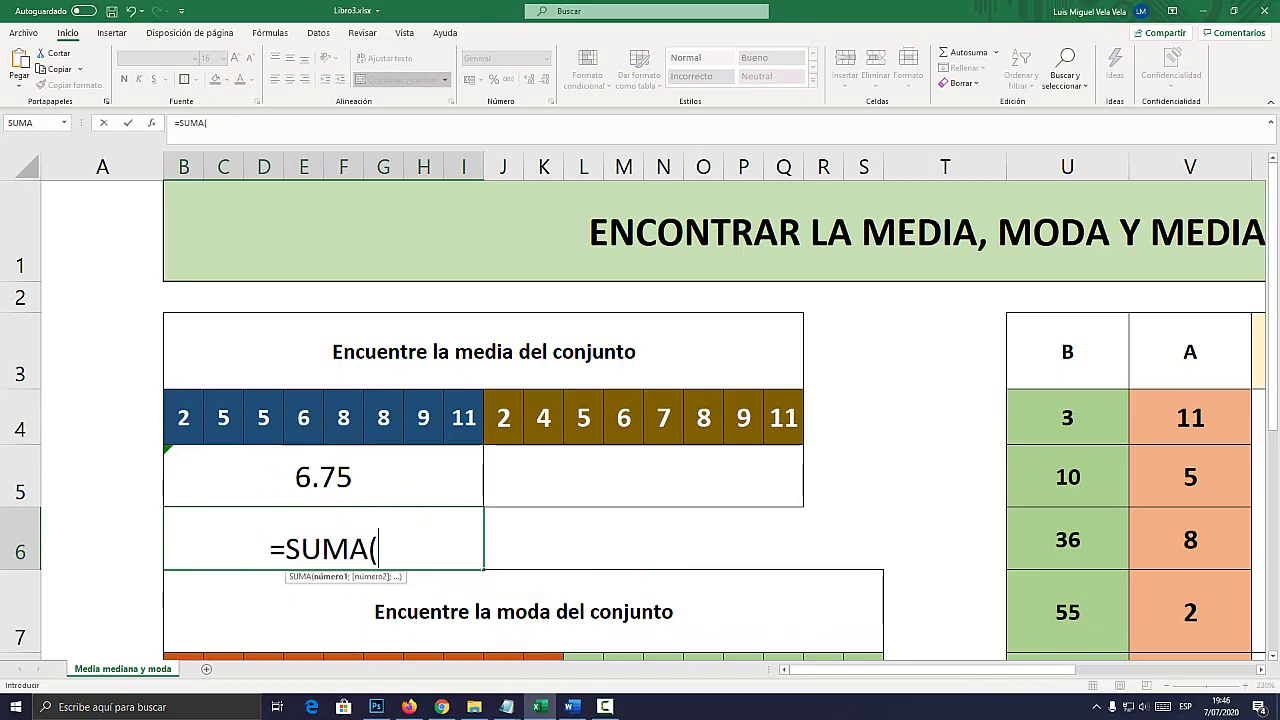
{"action": "left_click_drag", "start_coordinate": [183, 418], "coordinate": [464, 420]}
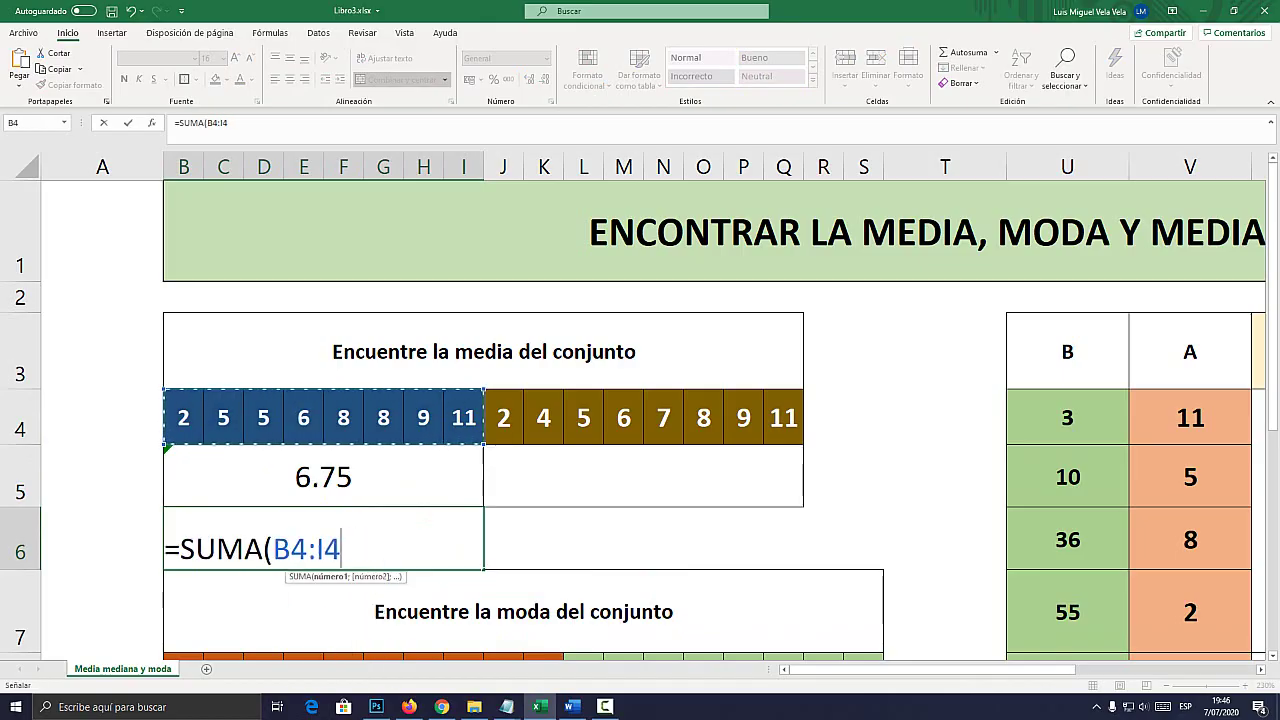
{"action": "type", "text": ")"}
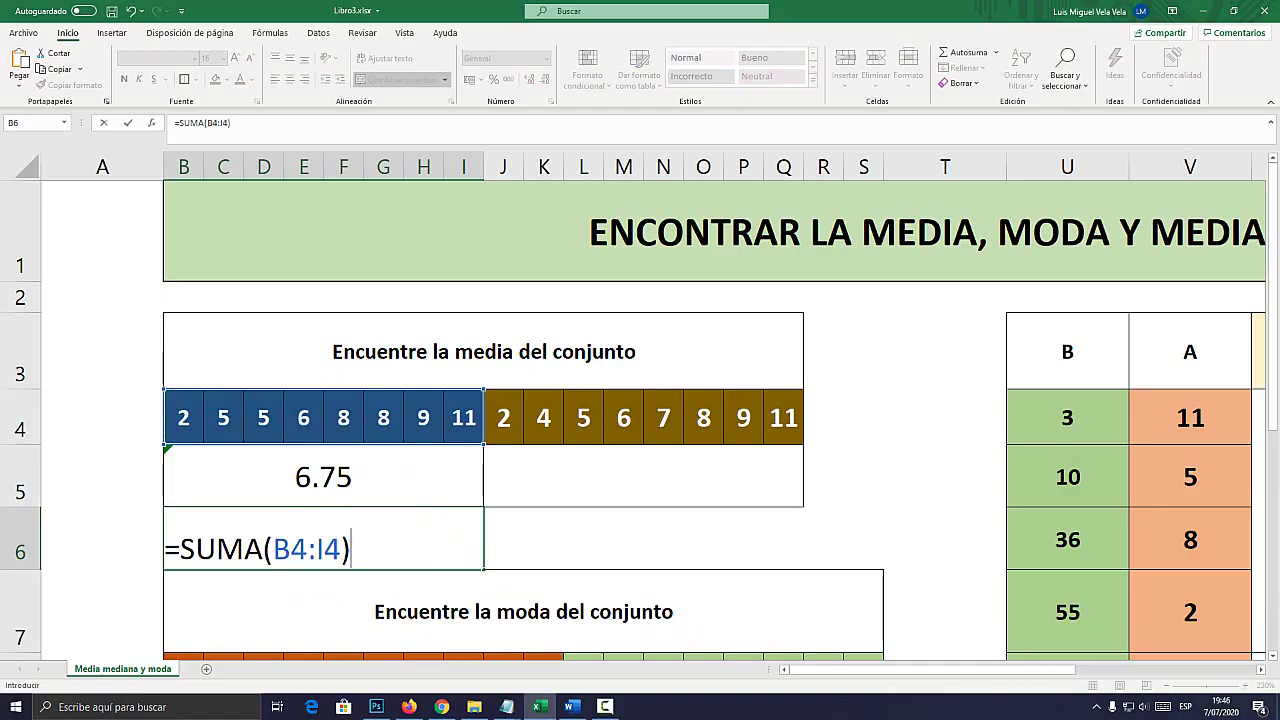
{"action": "type", "text": "/"}
{"action": "type", "text": "8"}
{"action": "key", "text": "Return"}
{"action": "key", "text": "Up"}
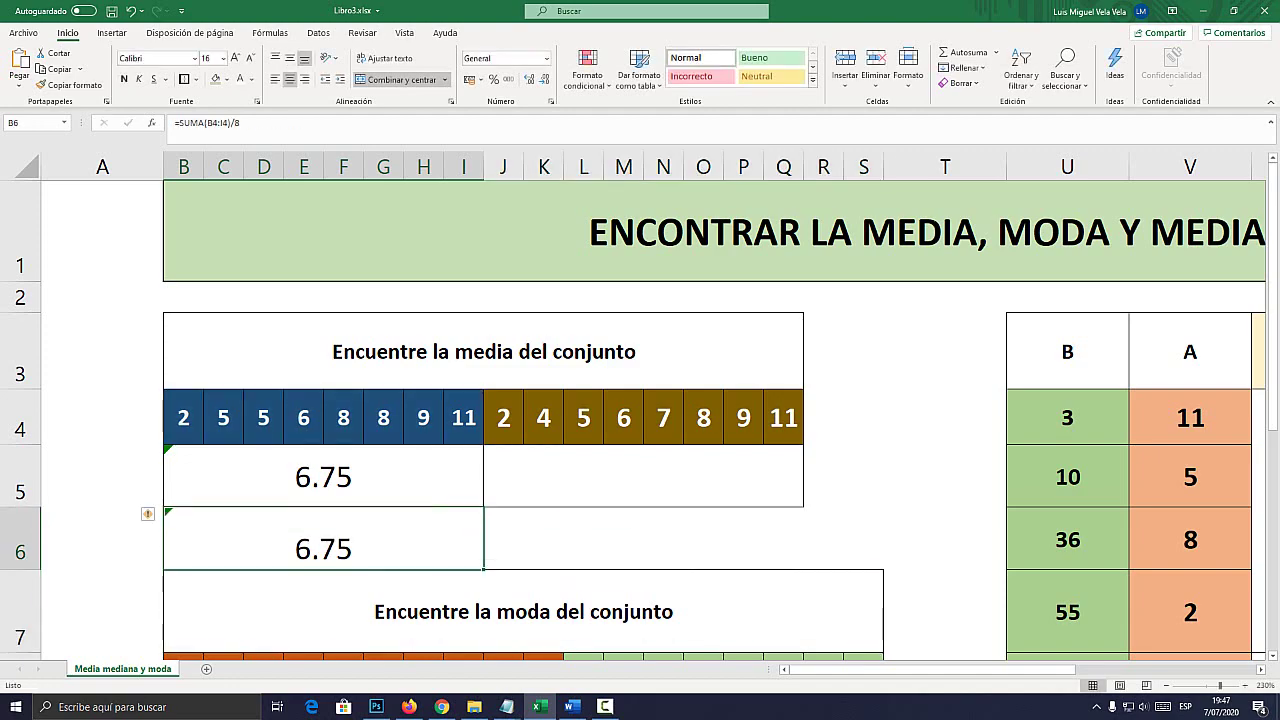
Compare the B6 and B5 formulas without changing them, then select J5
{"action": "key", "text": "F2"}
{"action": "key", "text": "shift+Home"}
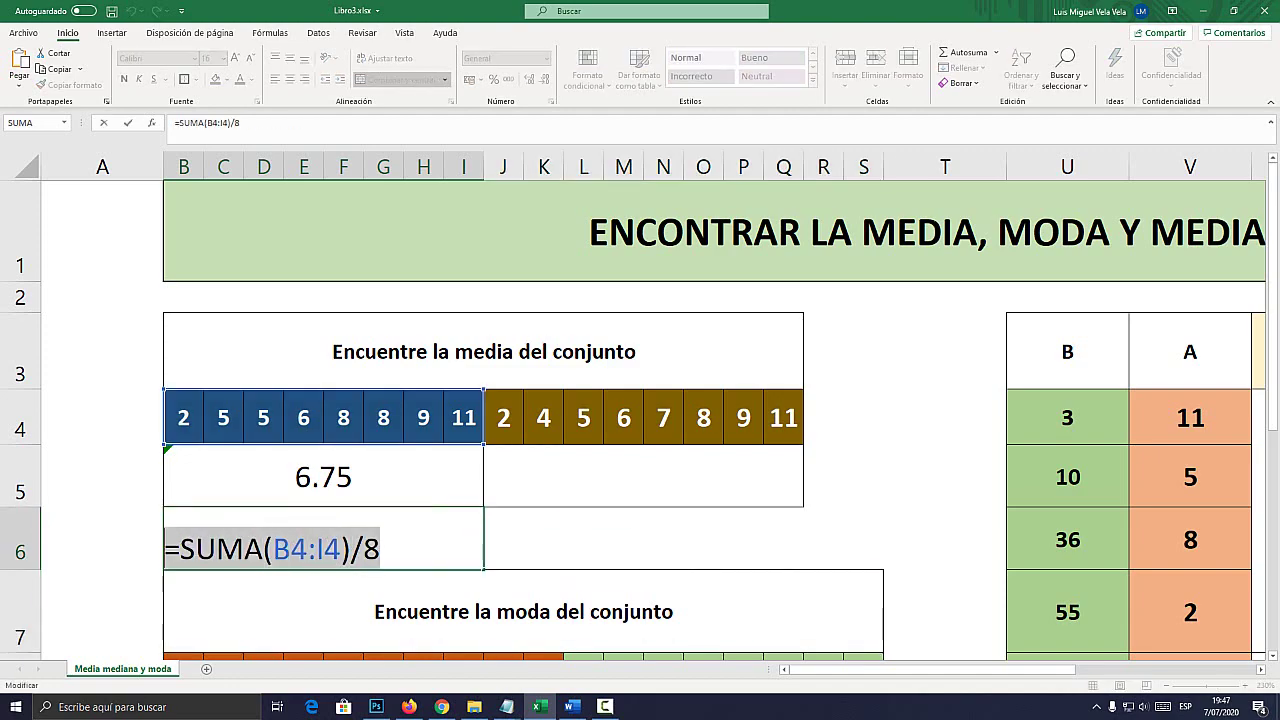
{"action": "key", "text": "Escape"}
{"action": "key", "text": "Up"}
{"action": "key", "text": "F2"}
{"action": "key", "text": "End"}
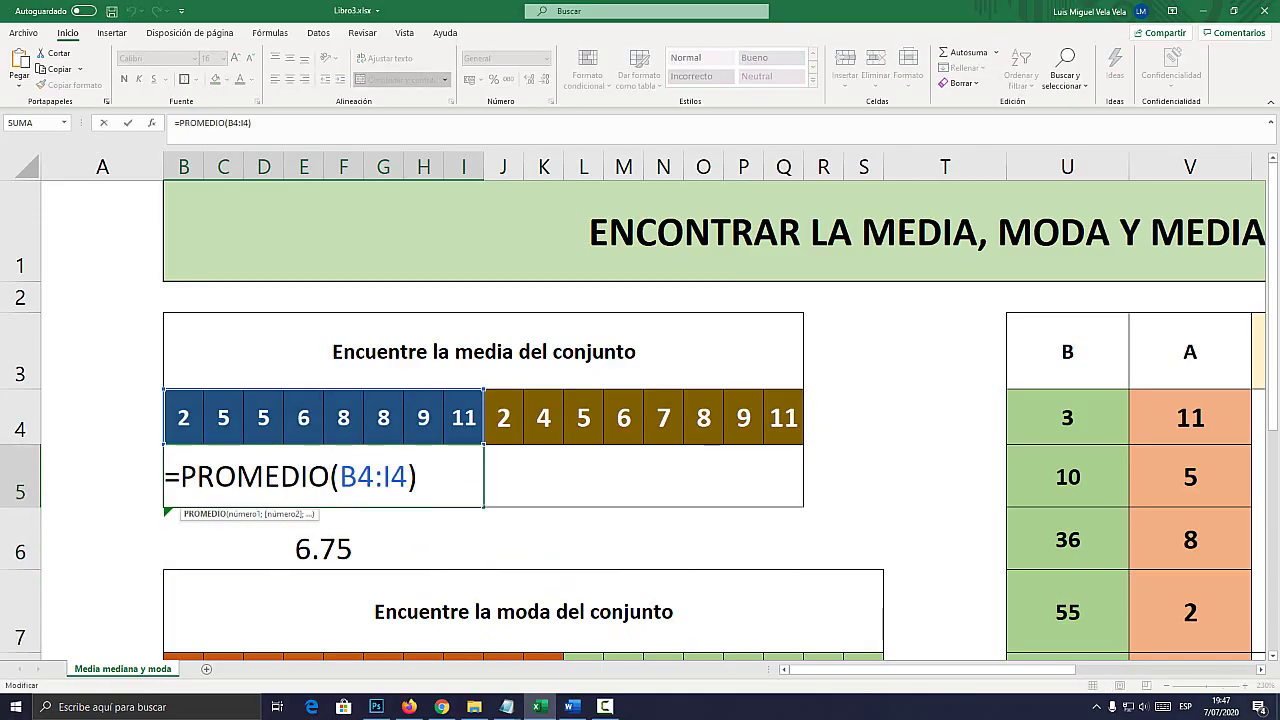
{"action": "key", "text": "shift+Home"}
{"action": "key", "text": "Escape"}
{"action": "left_click", "coordinate": [643, 476]}
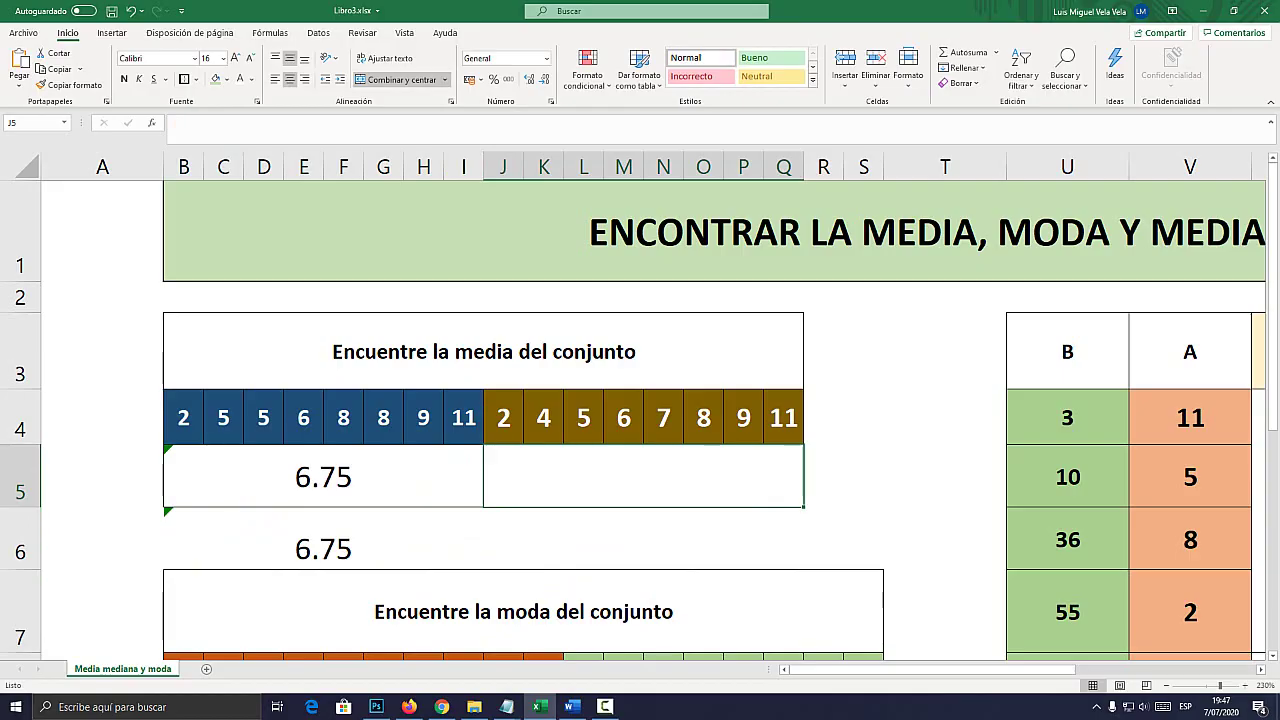
Enter =PROMEDIO(J4:Q4) in J5 for the brown set's mean of 6.5
{"action": "type", "text": "=P"}
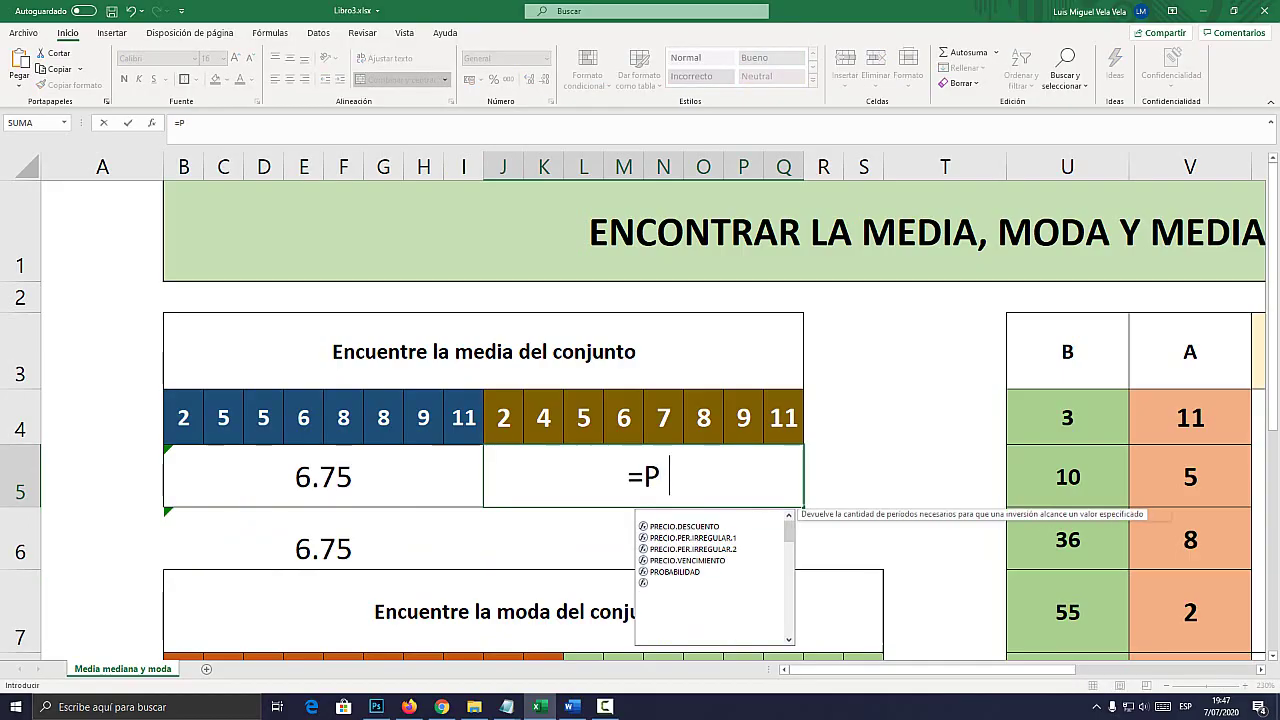
{"action": "type", "text": "ROMEDIO("}
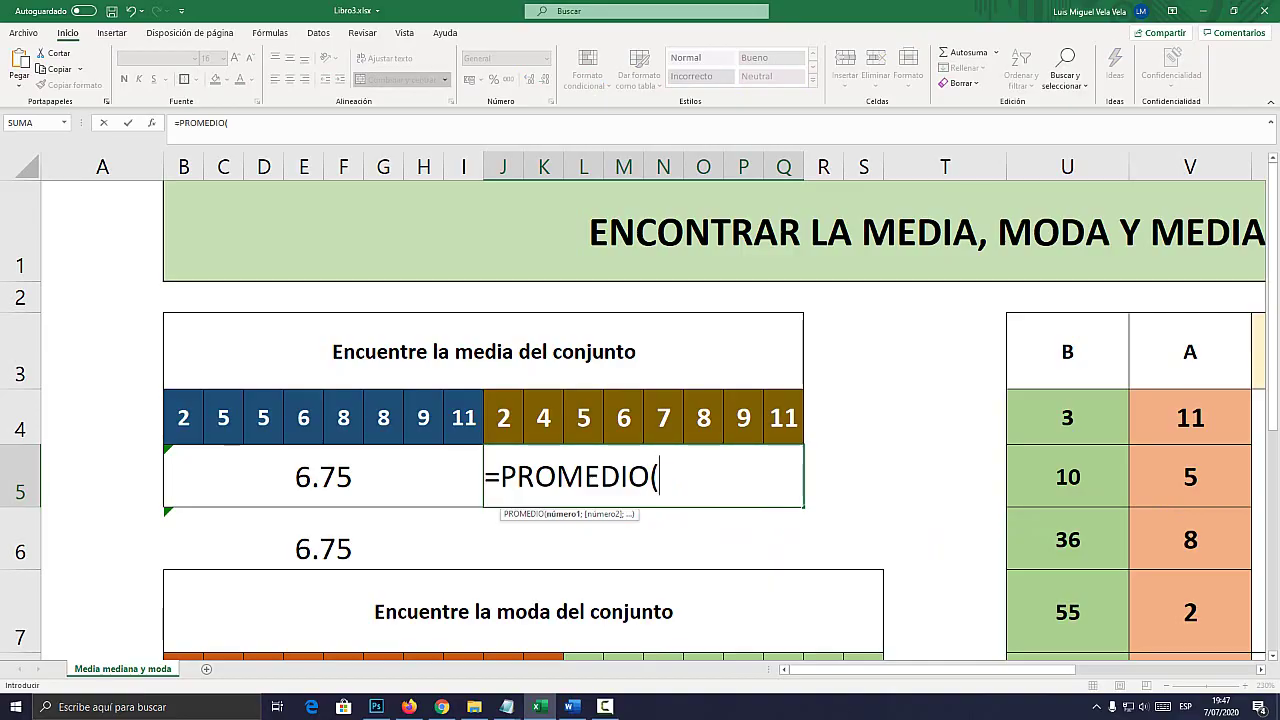
{"action": "key", "text": "Up"}
{"action": "key", "text": "shift+Right"}
{"action": "key", "text": "shift+Right"}
{"action": "key", "text": "shift+Right"}
{"action": "key", "text": "shift+Right"}
{"action": "key", "text": "shift+Right"}
{"action": "type", "text": ")"}
{"action": "key", "text": "Return"}
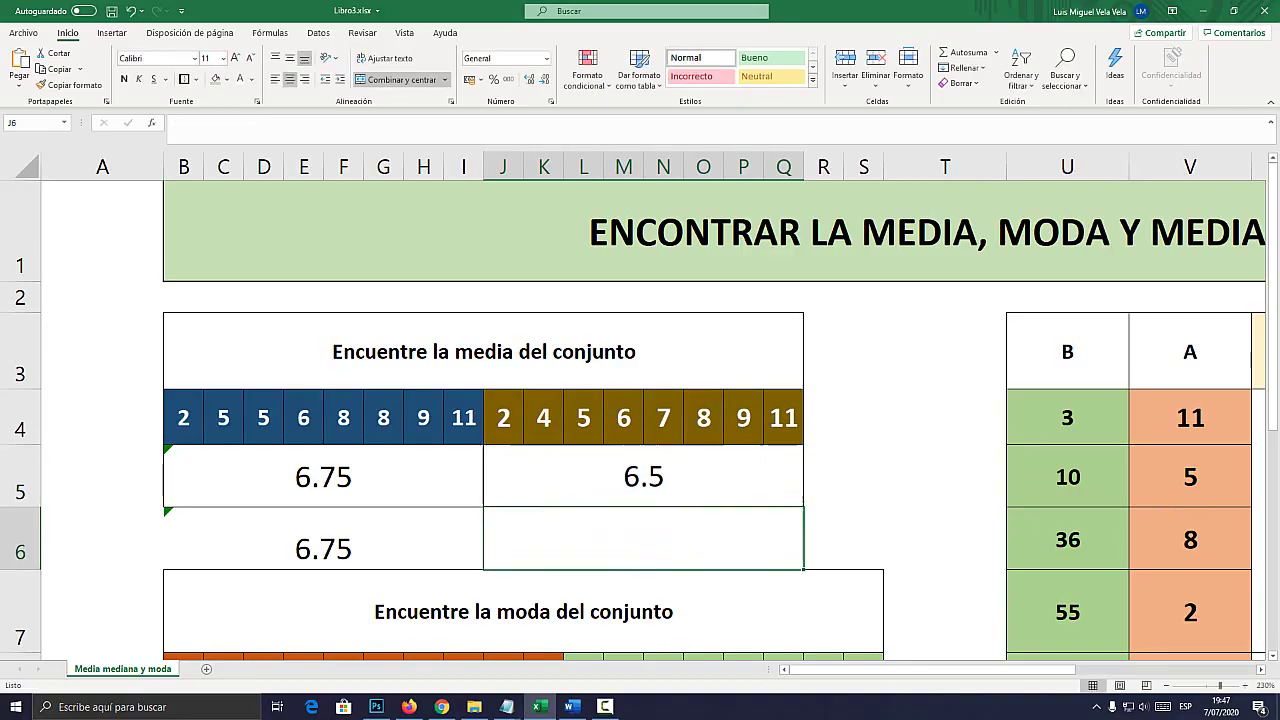
Enter =SUMA(J4:Q4)/8 in J6, also returning 6.5
{"action": "type", "text": "="}
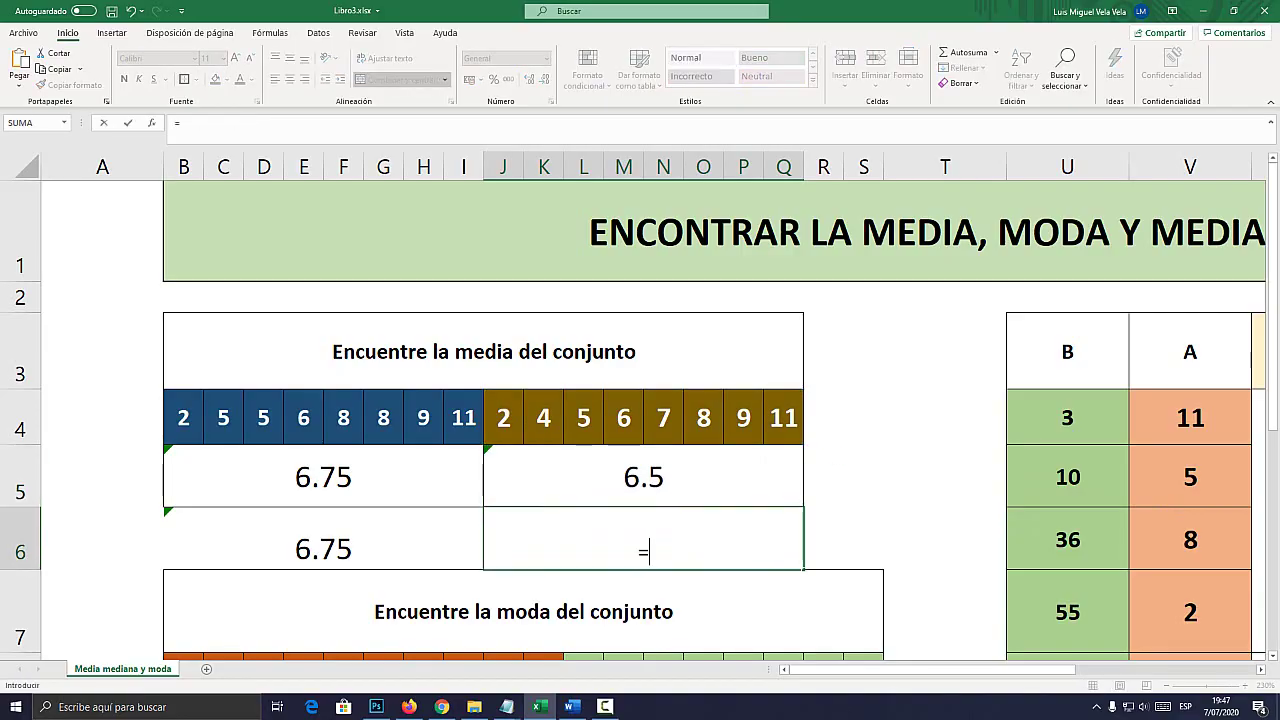
{"action": "type", "text": "SUMA"}
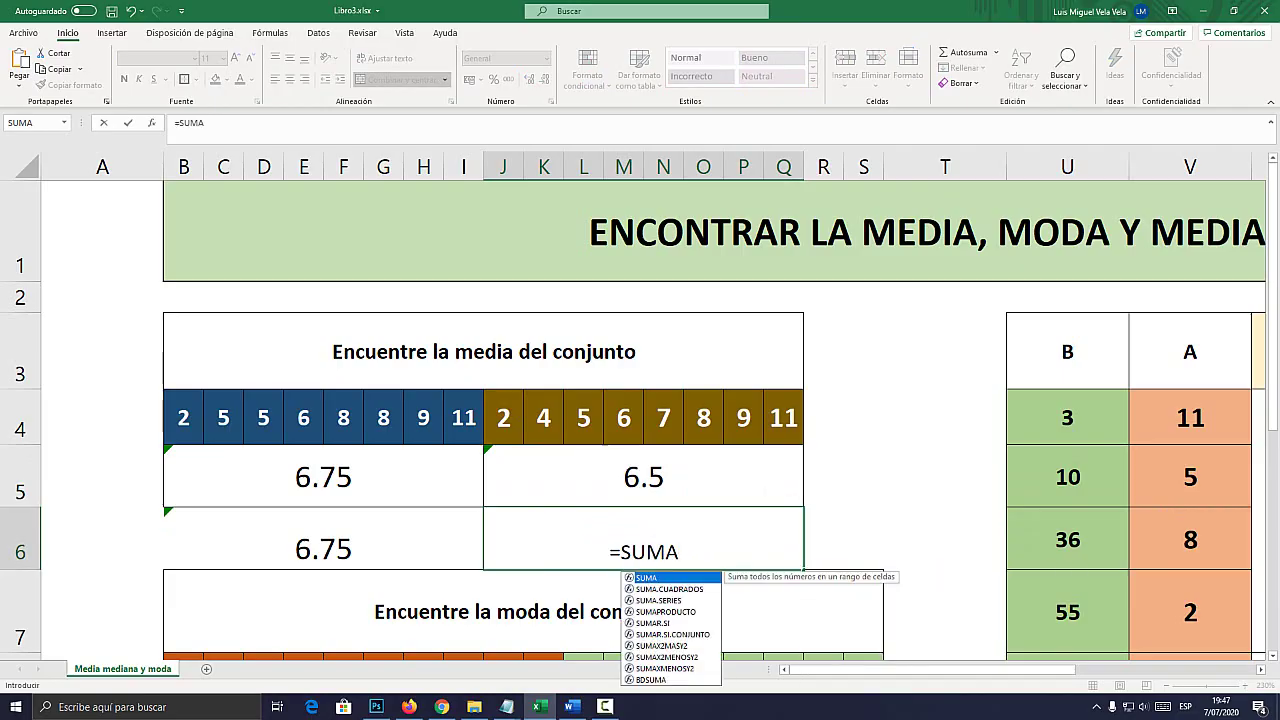
{"action": "type", "text": "("}
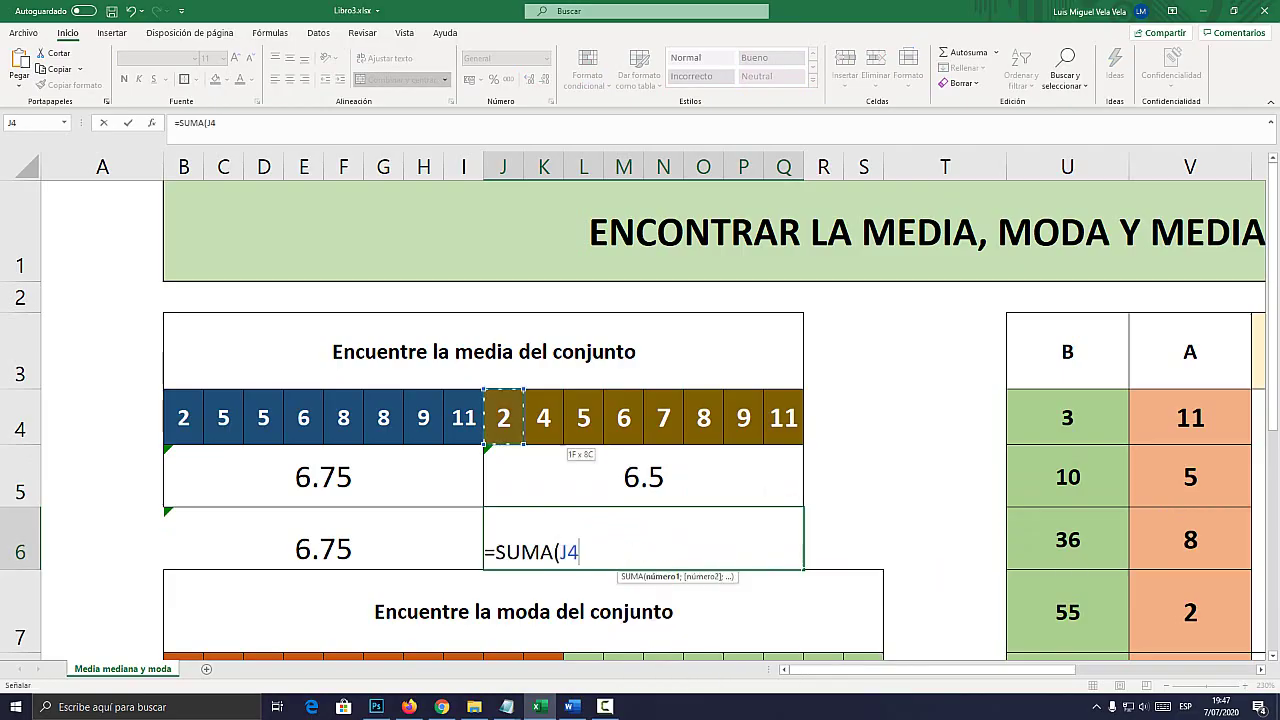
{"action": "left_click_drag", "start_coordinate": [503, 417], "coordinate": [783, 417]}
{"action": "type", "text": ")/"}
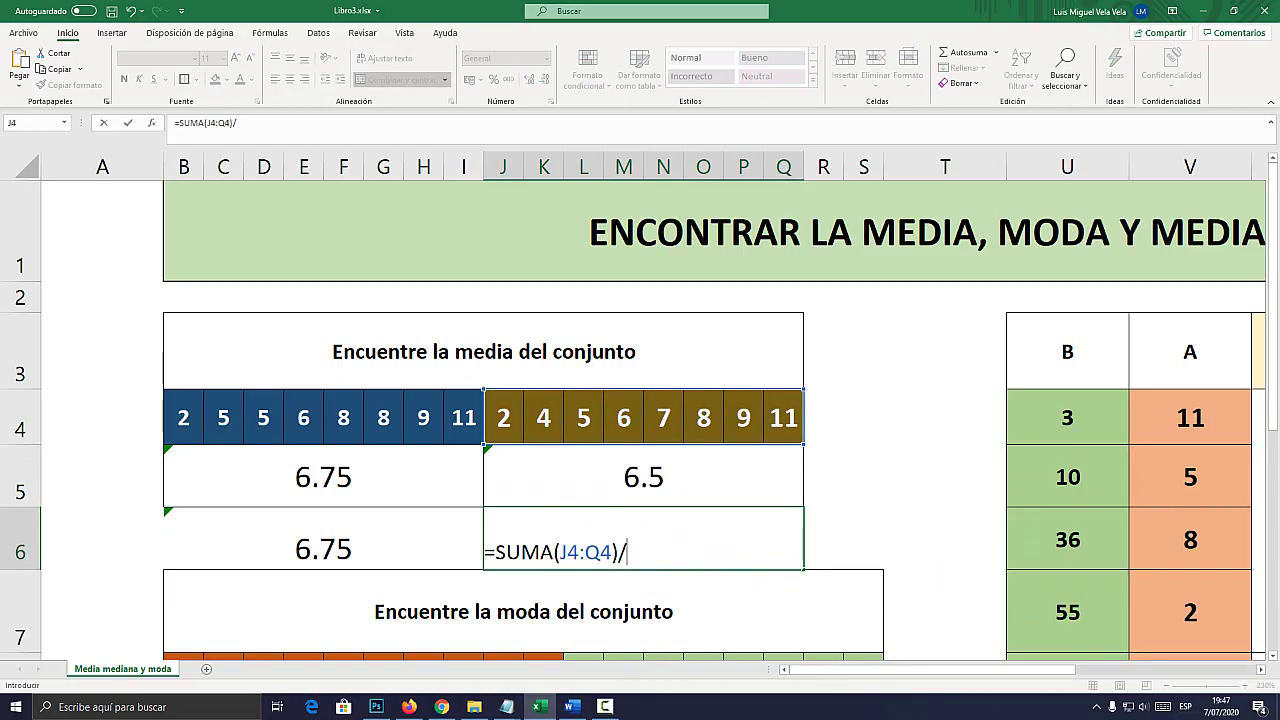
{"action": "type", "text": "8"}
{"action": "key", "text": "Return"}
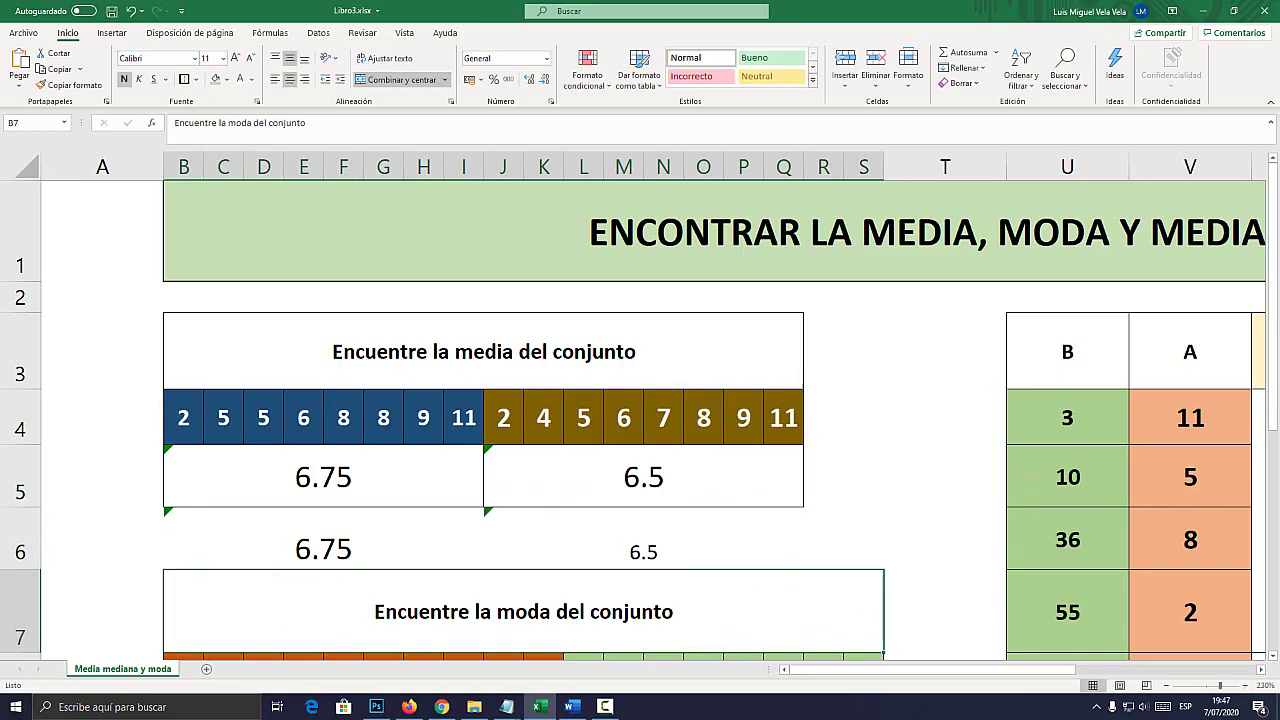
Step back to B5 and B6 to compare the blue set's mean formulas
{"action": "key", "text": "Up"}
{"action": "key", "text": "Right"}
{"action": "key", "text": "Up"}
{"action": "key", "text": "Left"}
{"action": "key", "text": "Down"}
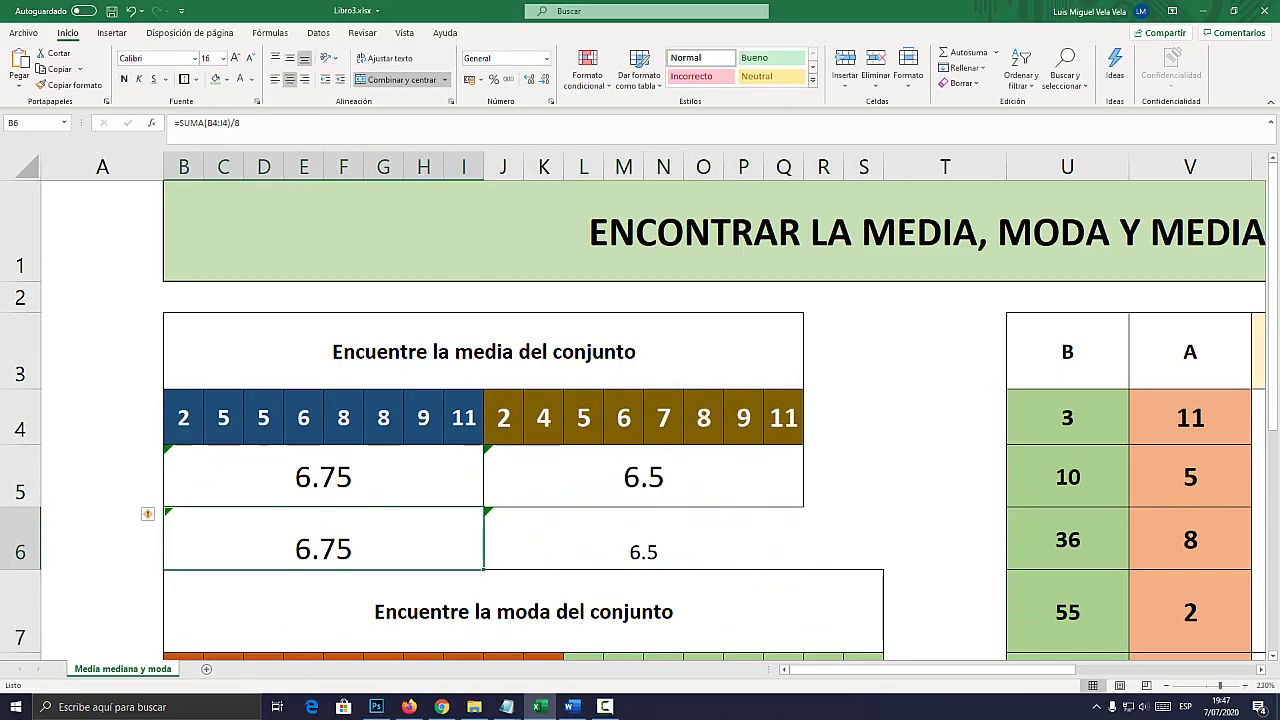
{"action": "left_click_drag", "start_coordinate": [850, 669], "coordinate": [1026, 669]}
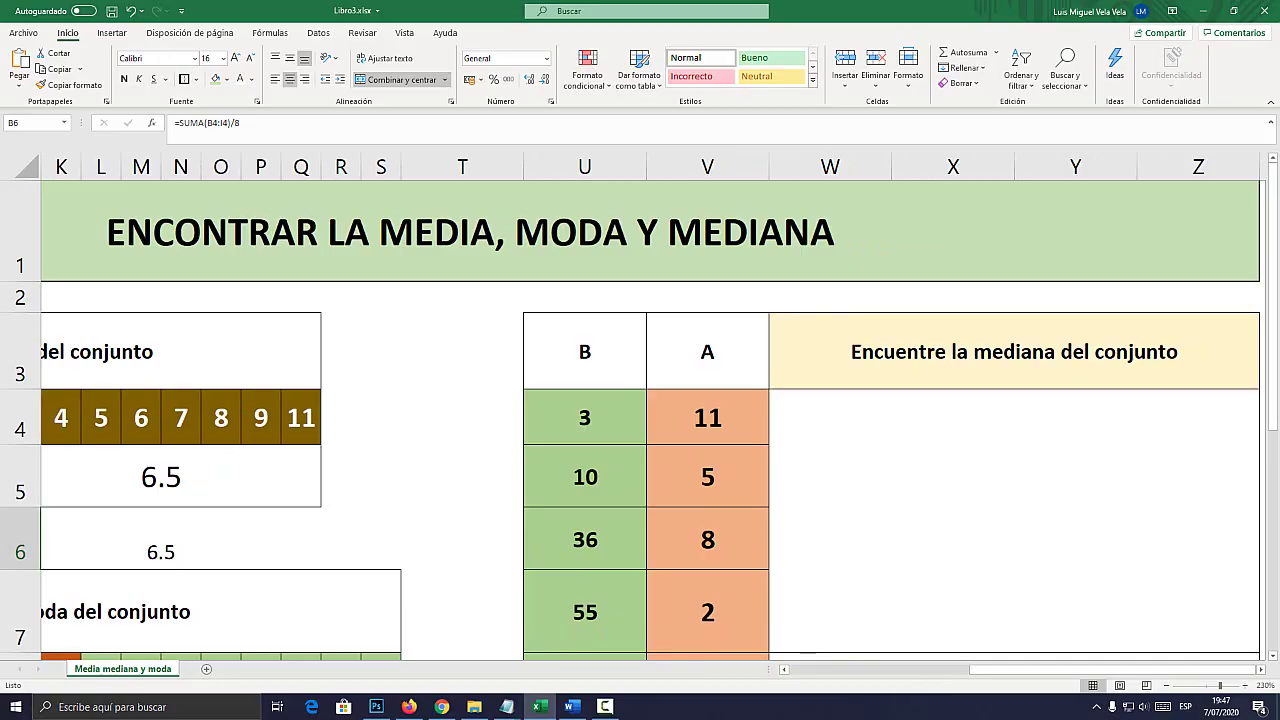
Zoom out and scroll until the median table and columns B–AA are visible
{"action": "scroll", "coordinate": [640, 400], "scroll_direction": "down", "scroll_amount": 2}
{"action": "scroll", "coordinate": [640, 400], "scroll_direction": "down", "scroll_amount": 2}
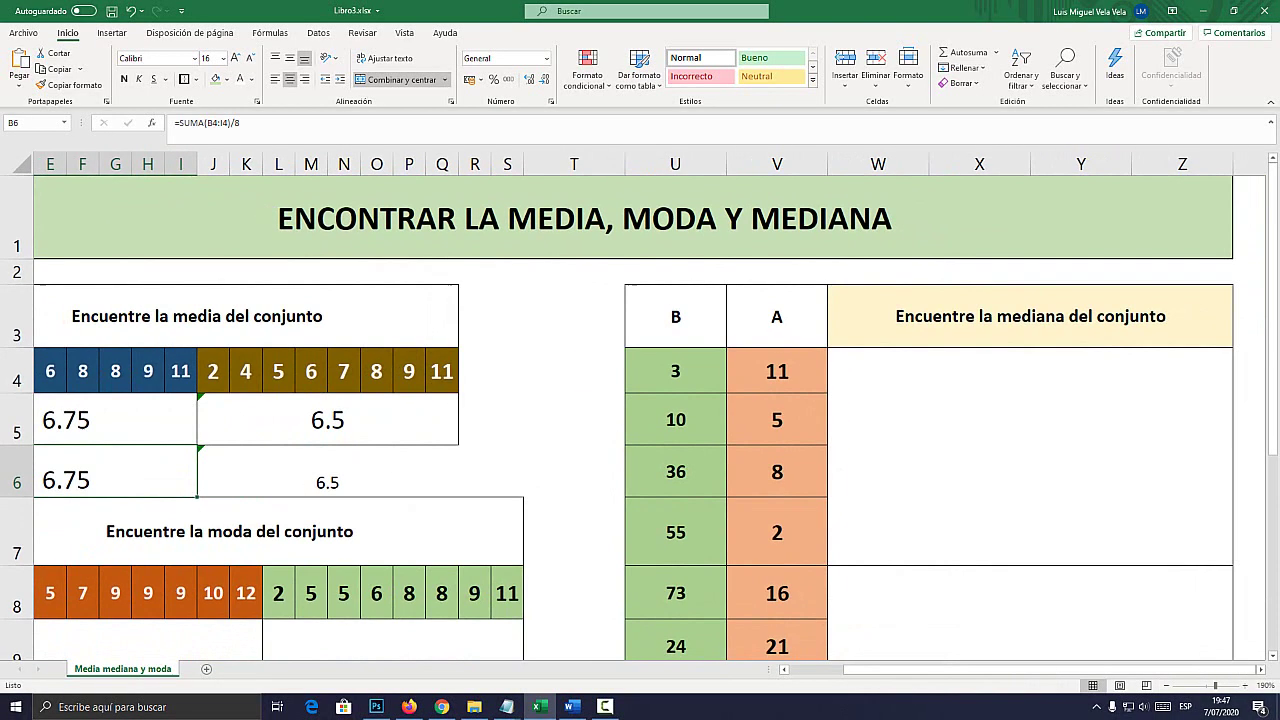
{"action": "scroll", "coordinate": [640, 400], "scroll_direction": "down", "scroll_amount": 2}
{"action": "scroll", "coordinate": [640, 400], "scroll_direction": "up", "scroll_amount": 1}
{"action": "scroll", "coordinate": [640, 400], "scroll_direction": "up", "scroll_amount": 1}
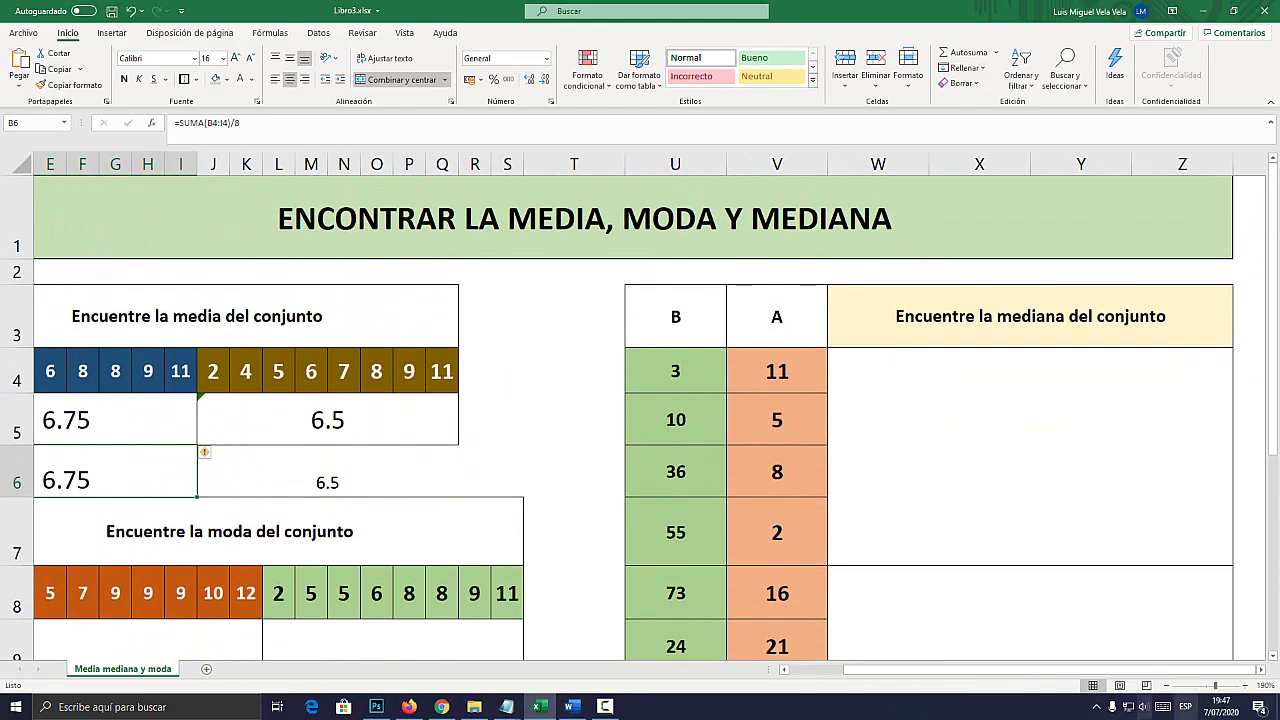
{"action": "scroll", "coordinate": [640, 400], "scroll_direction": "down", "scroll_amount": 1}
{"action": "scroll", "coordinate": [640, 400], "scroll_direction": "down", "scroll_amount": 1}
{"action": "scroll", "coordinate": [640, 400], "scroll_direction": "down", "scroll_amount": 1}
{"action": "scroll", "coordinate": [640, 400], "scroll_direction": "down", "scroll_amount": 3}
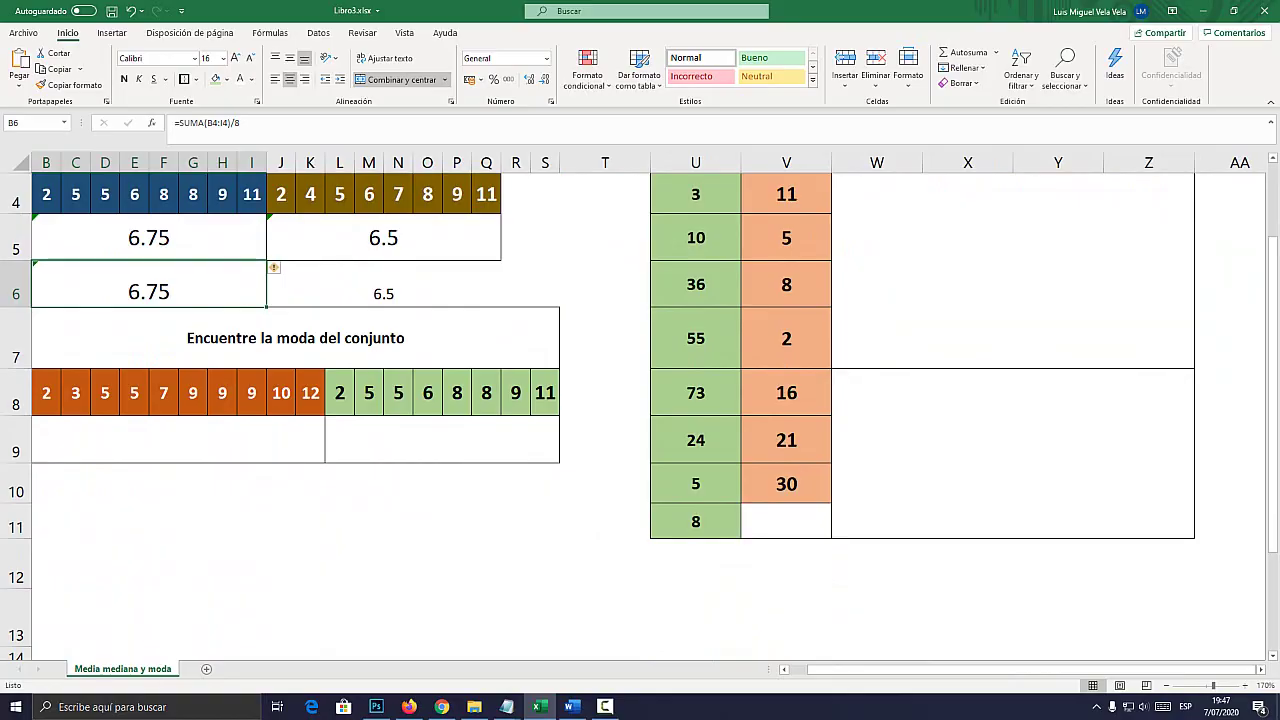
{"action": "scroll", "coordinate": [640, 400], "scroll_direction": "up", "scroll_amount": 1}
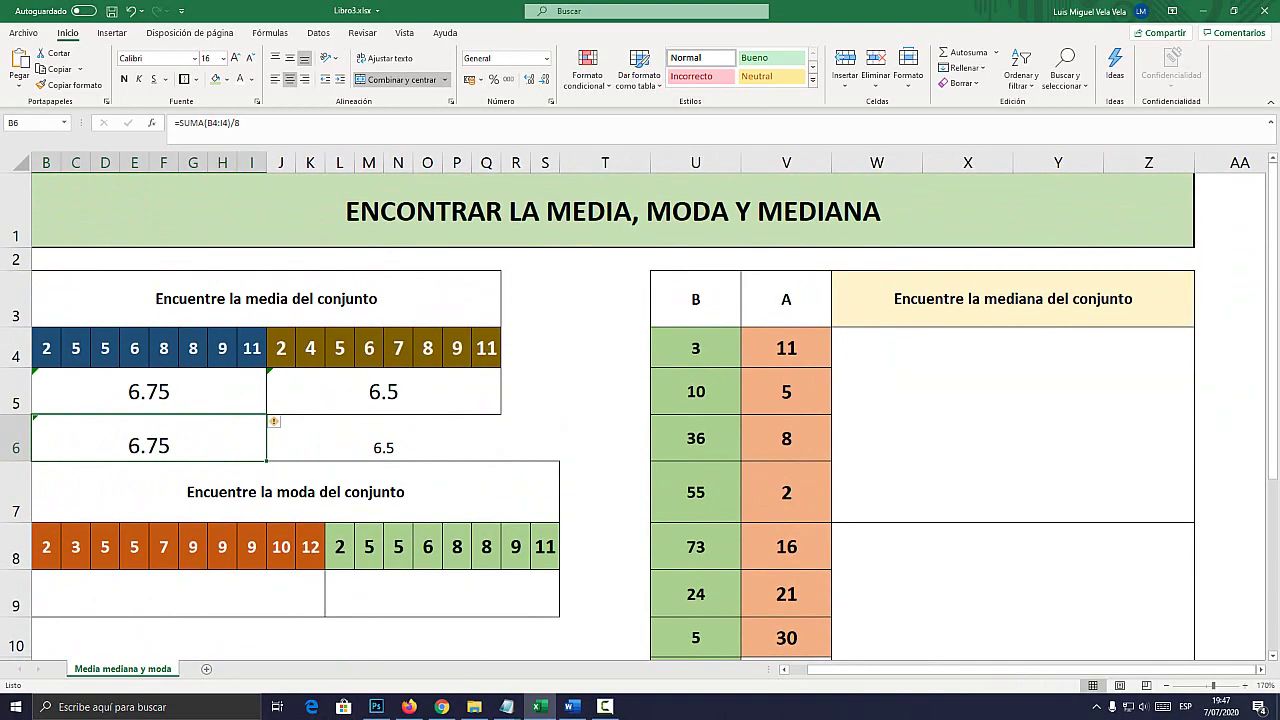
{"action": "scroll", "coordinate": [640, 400], "scroll_direction": "down", "scroll_amount": 1}
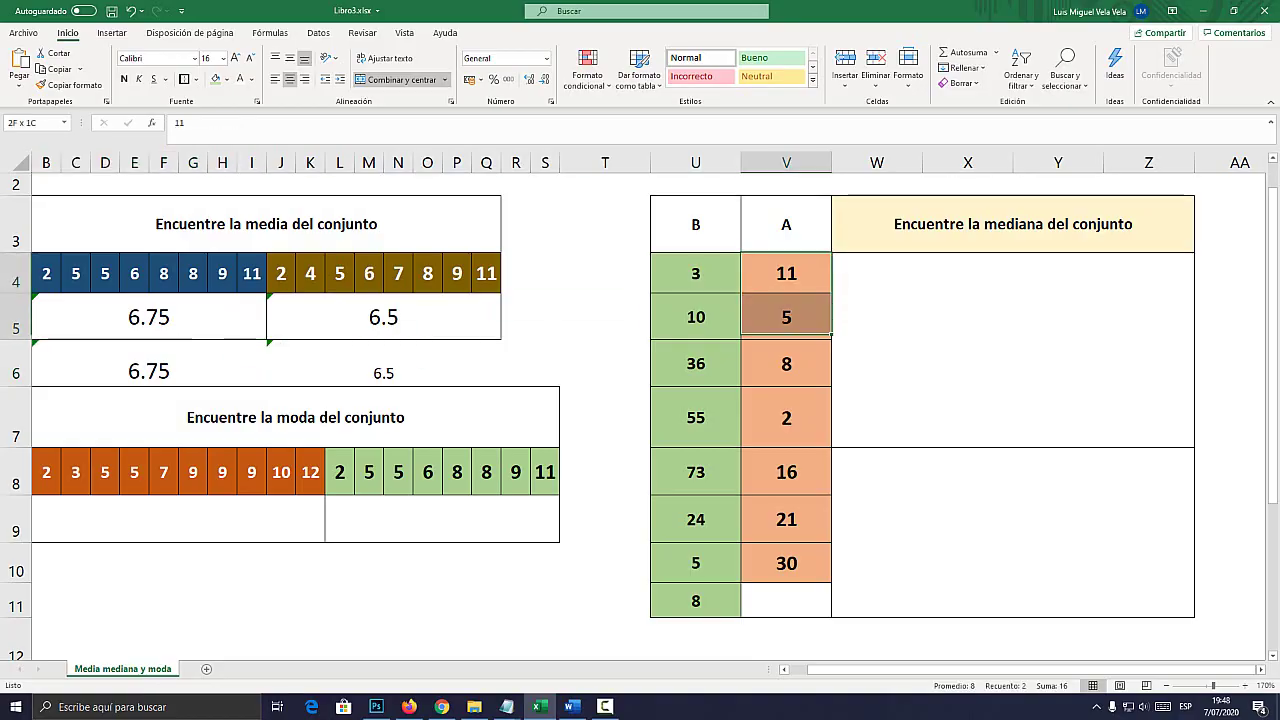
Select cells V4:V10, the median table's column A values
{"action": "left_click_drag", "start_coordinate": [786, 273], "coordinate": [786, 563]}
{"action": "left_click", "coordinate": [1012, 350]}
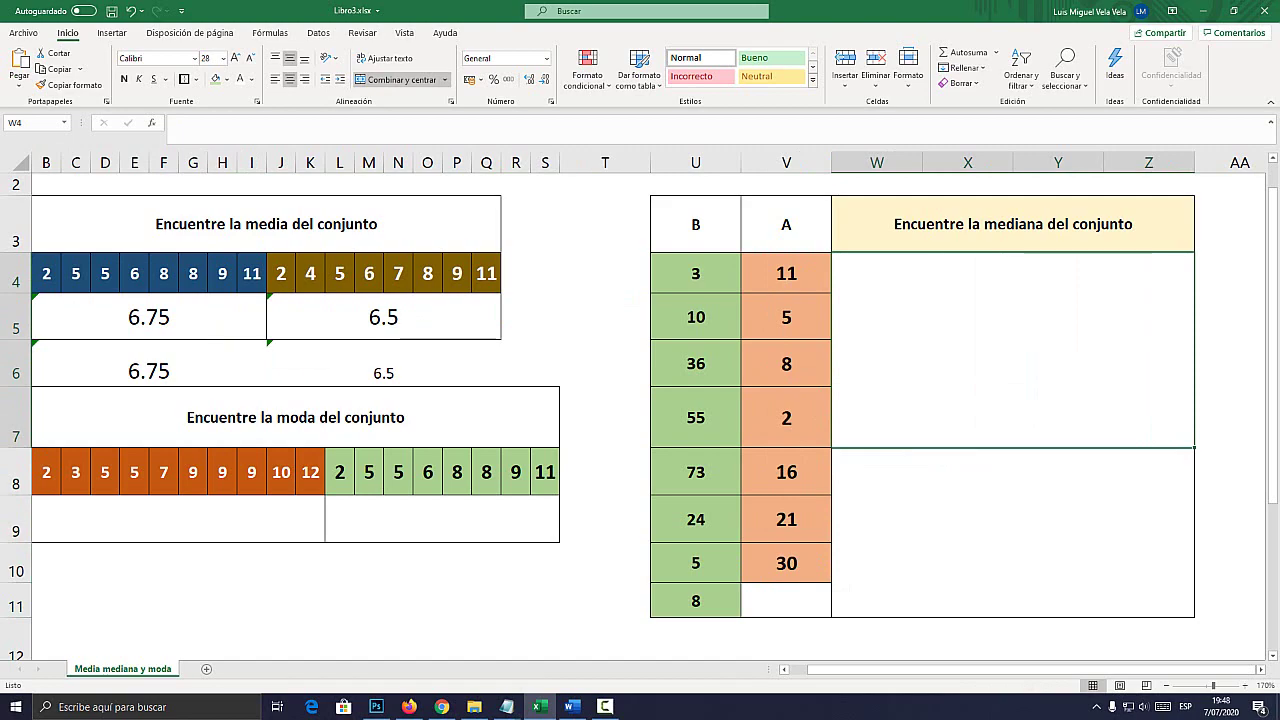
{"action": "left_click_drag", "start_coordinate": [786, 273], "coordinate": [786, 563]}
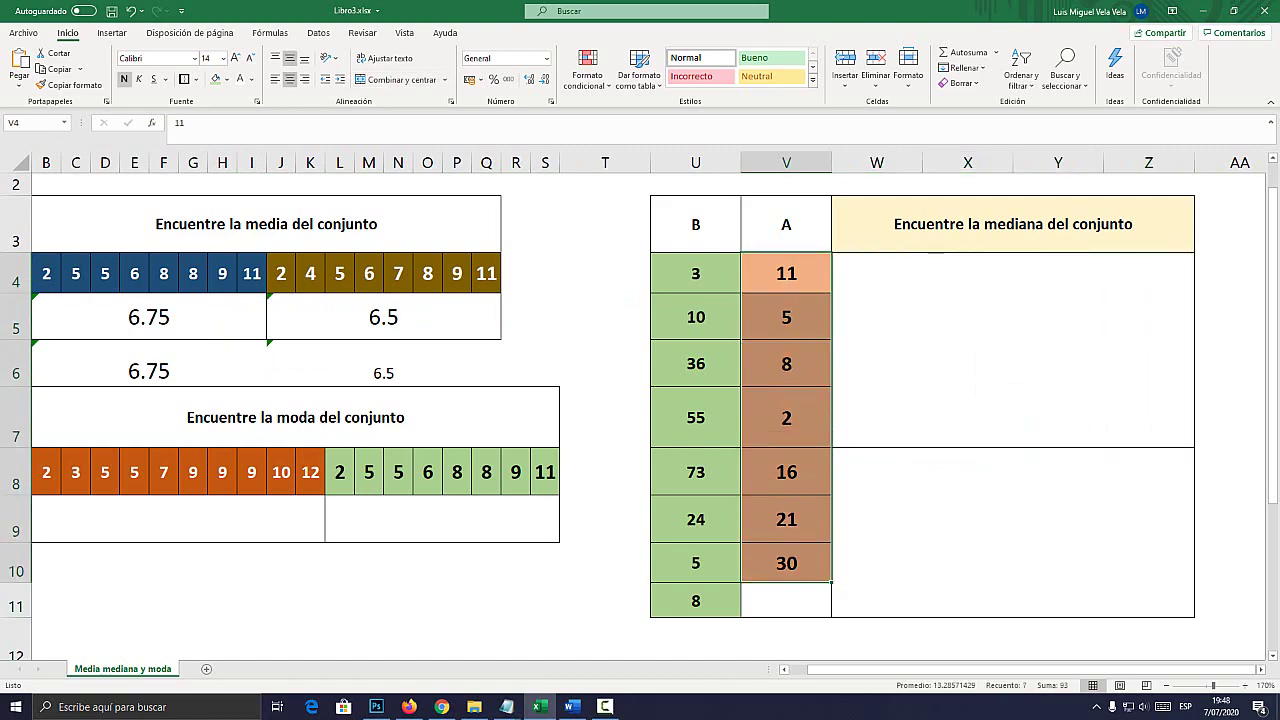
{"action": "left_click", "coordinate": [786, 364]}
{"action": "left_click_drag", "start_coordinate": [786, 273], "coordinate": [786, 563]}
{"action": "key", "text": "super+plus"}
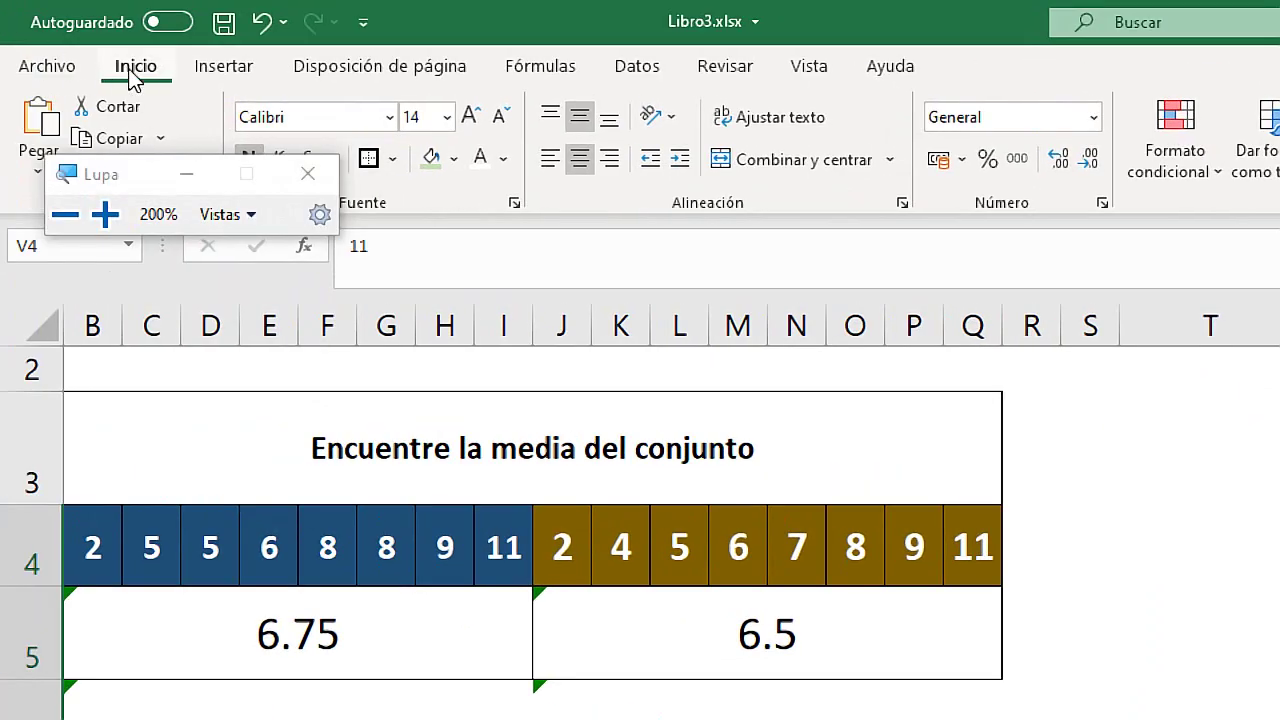
{"action": "key", "text": "super+Escape"}
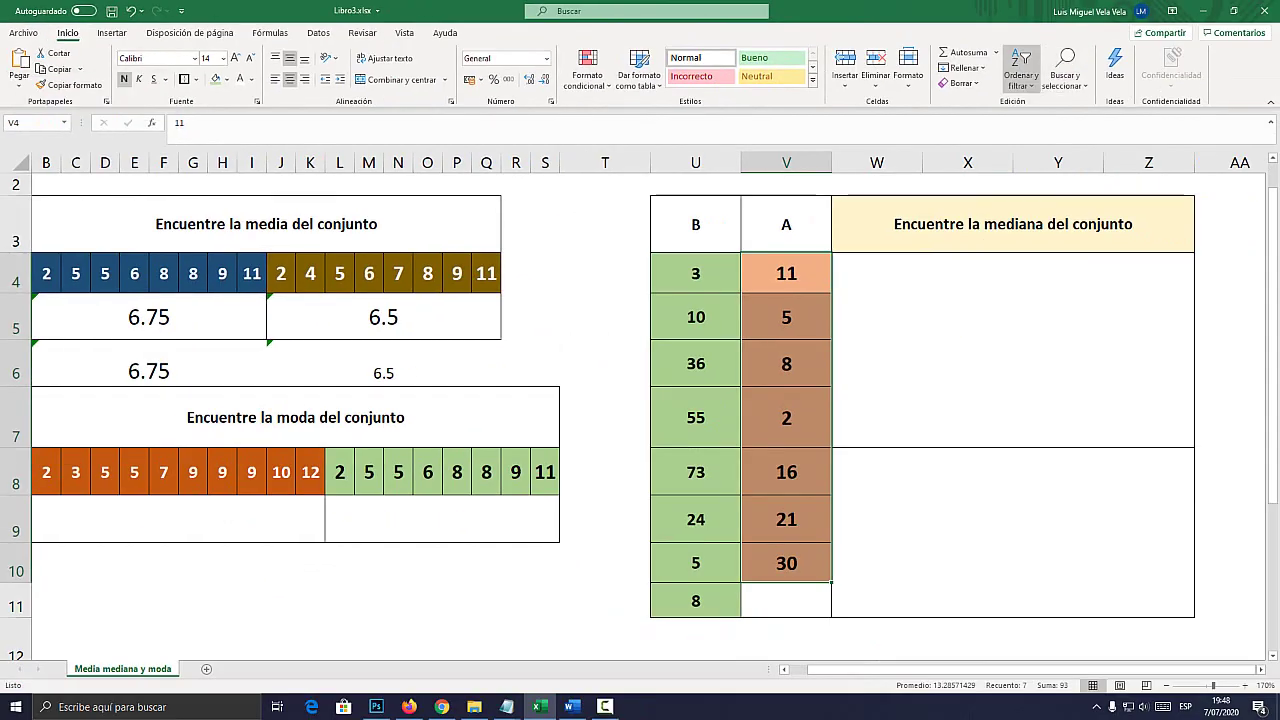
Sort V4:V10 smallest to largest using Continuar con la selección actual, leaving column B unsorted
{"action": "key", "text": "super+plus"}
{"action": "left_click", "coordinate": [1034, 82]}
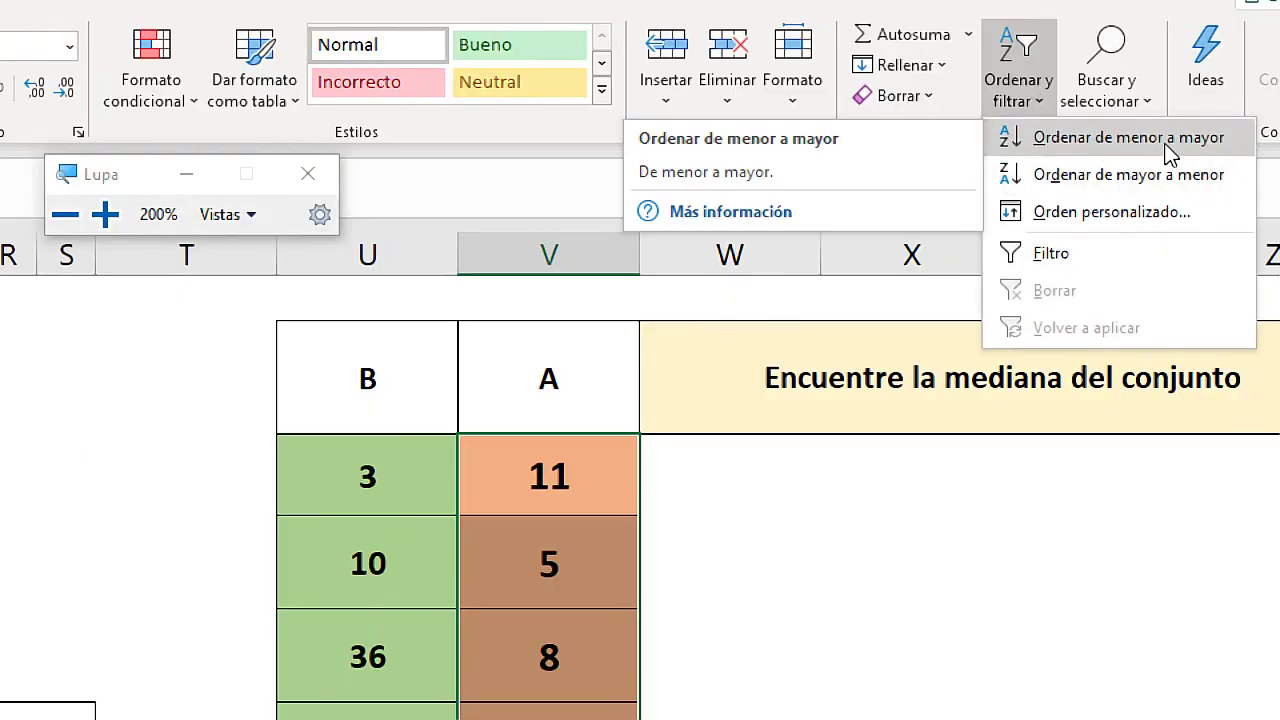
{"action": "key", "text": "super+Escape"}
{"action": "key", "text": "Escape"}
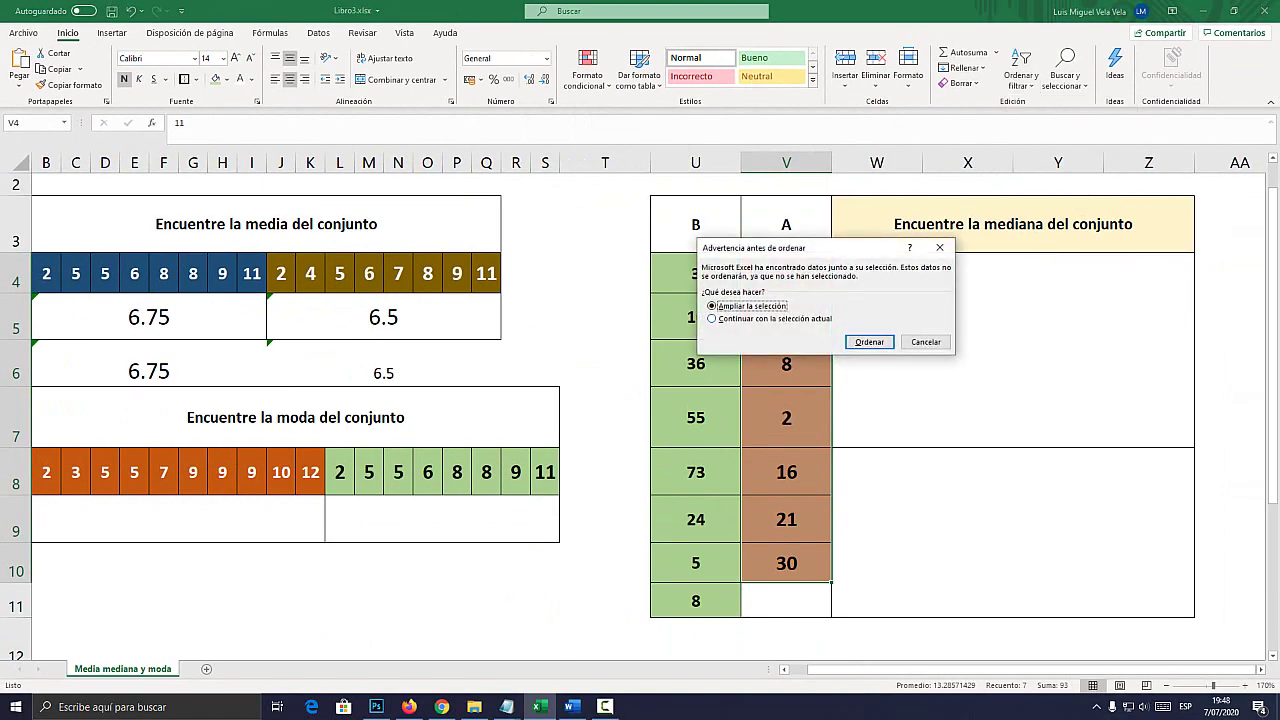
{"action": "key", "text": "super+plus"}
{"action": "left_click", "coordinate": [757, 320]}
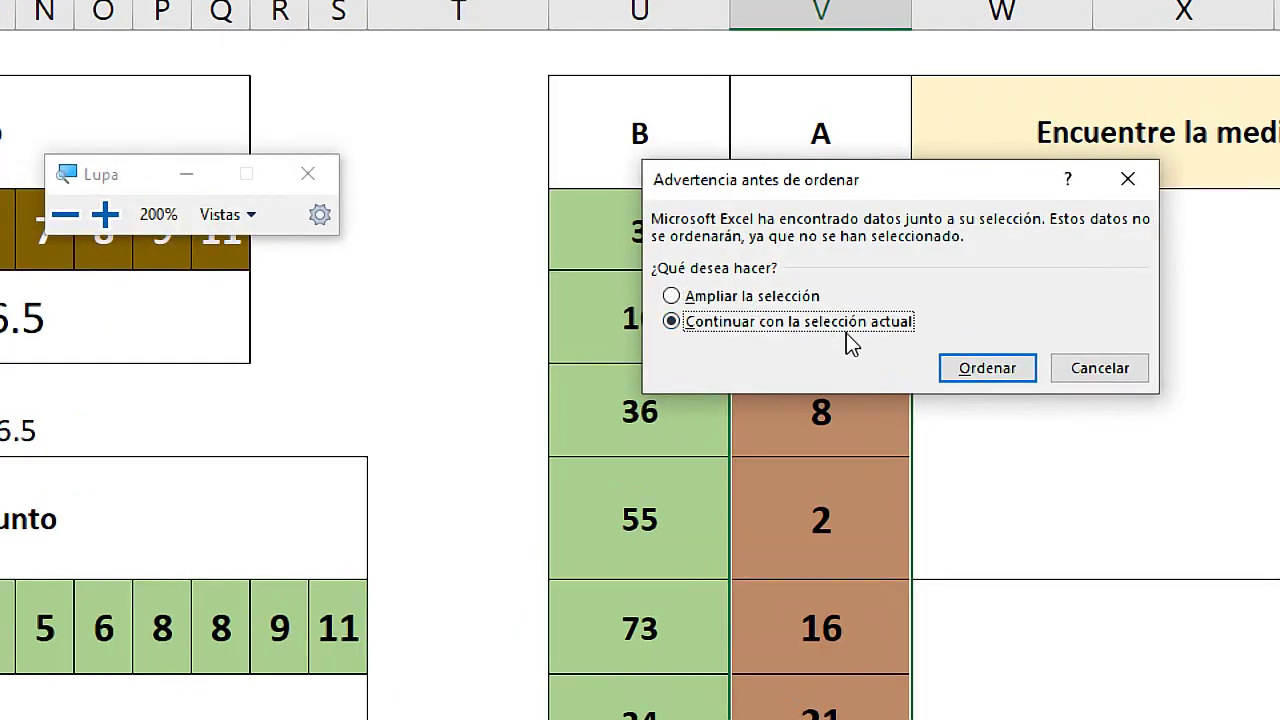
{"action": "key", "text": "super+Escape"}
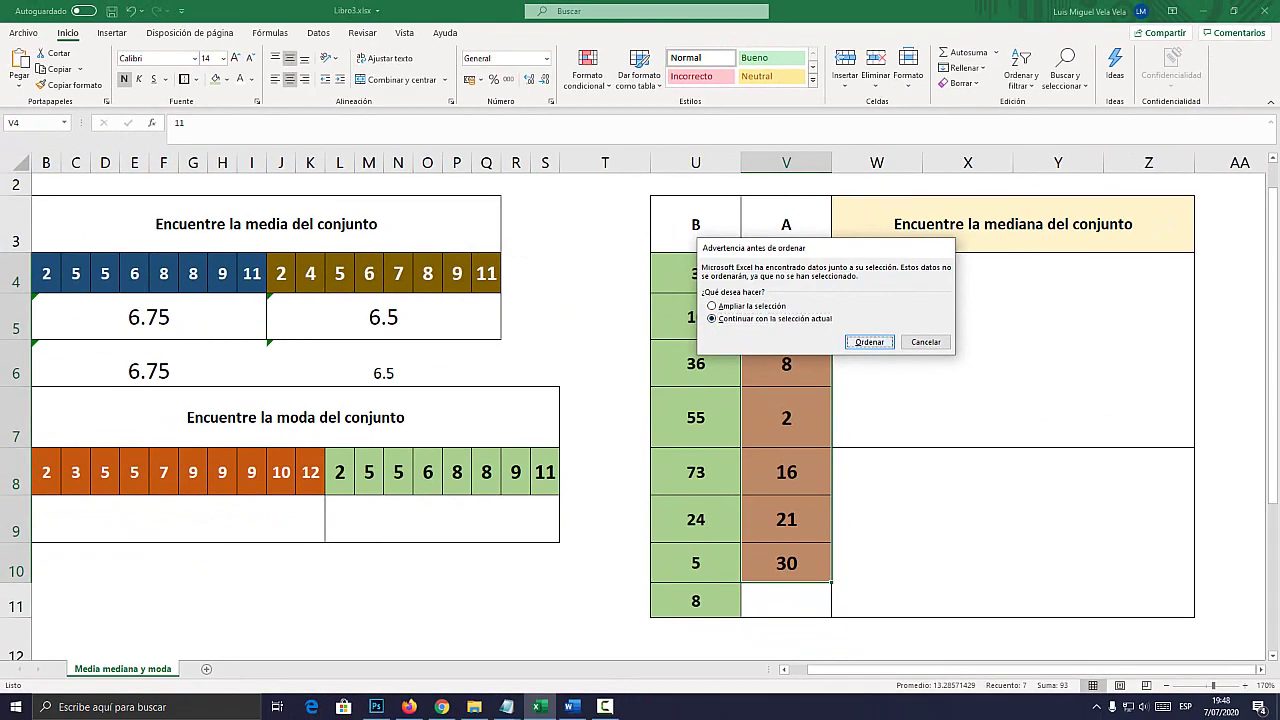
{"action": "left_click", "coordinate": [871, 343]}
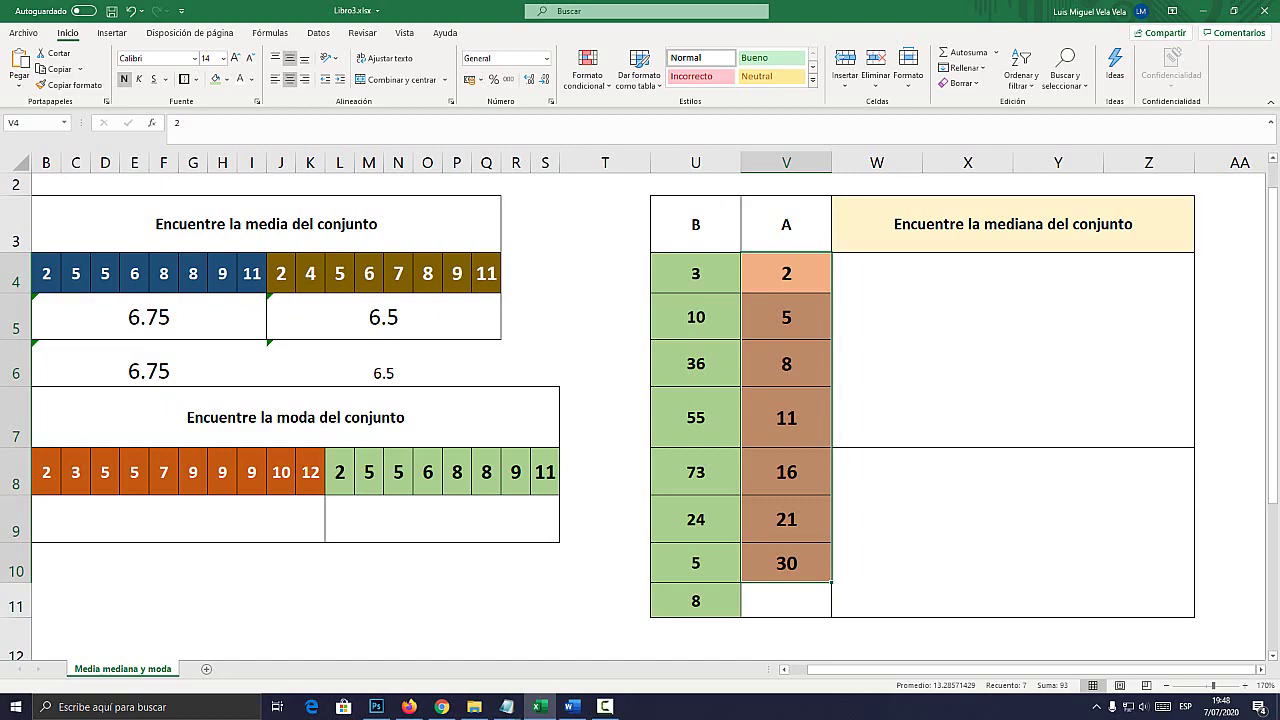
Give V7, the middle value 11, a dark brown fill colour
{"action": "left_click", "coordinate": [786, 317]}
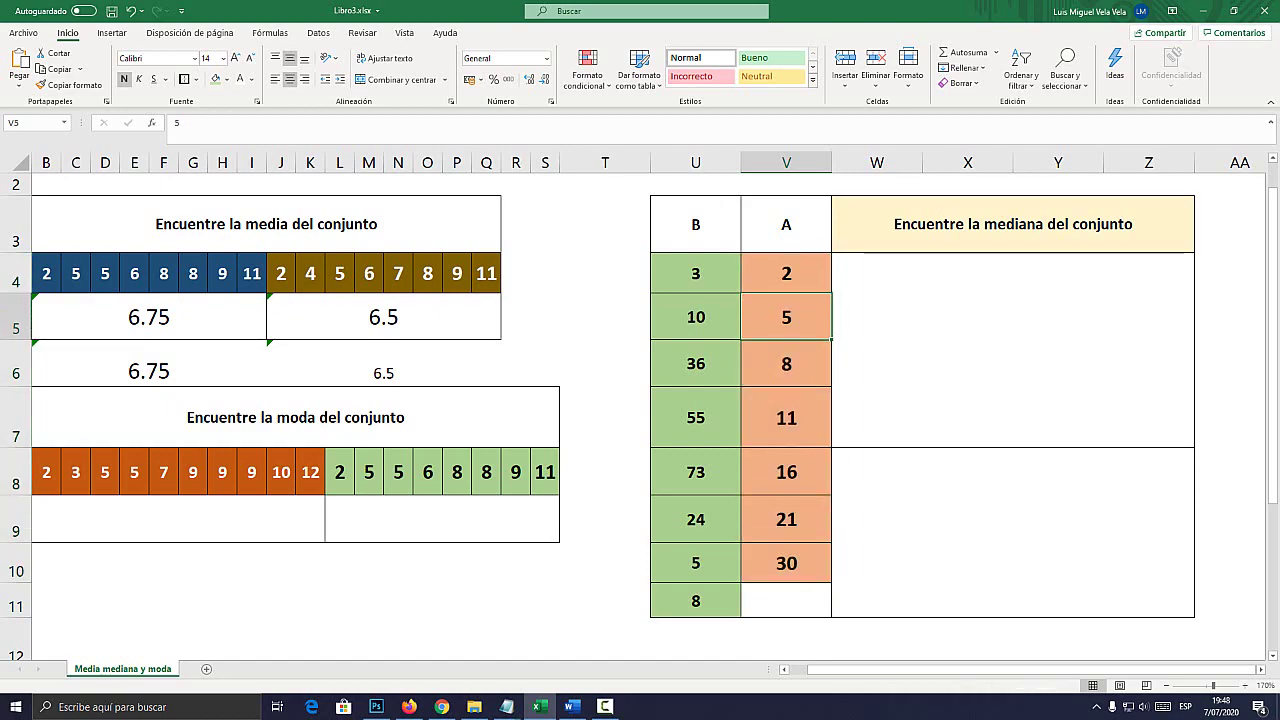
{"action": "key", "text": "Down"}
{"action": "key", "text": "Down"}
{"action": "key", "text": "Down"}
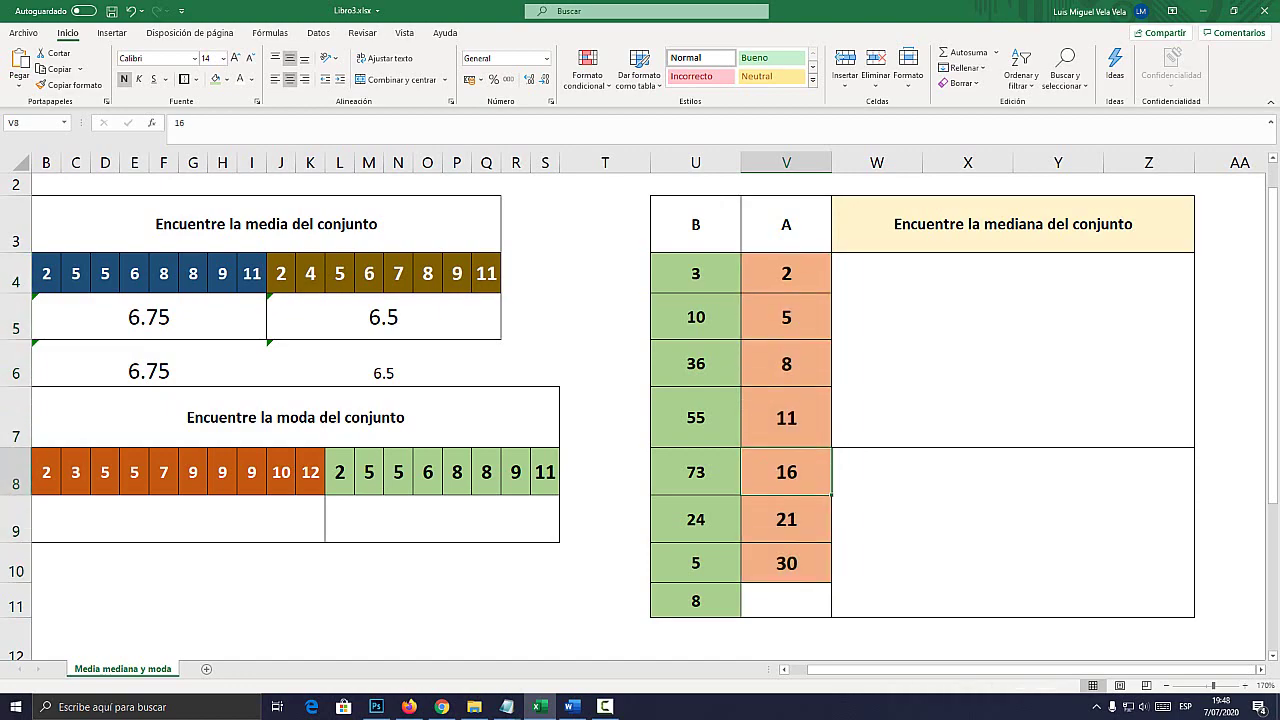
{"action": "key", "text": "Down"}
{"action": "key", "text": "Down"}
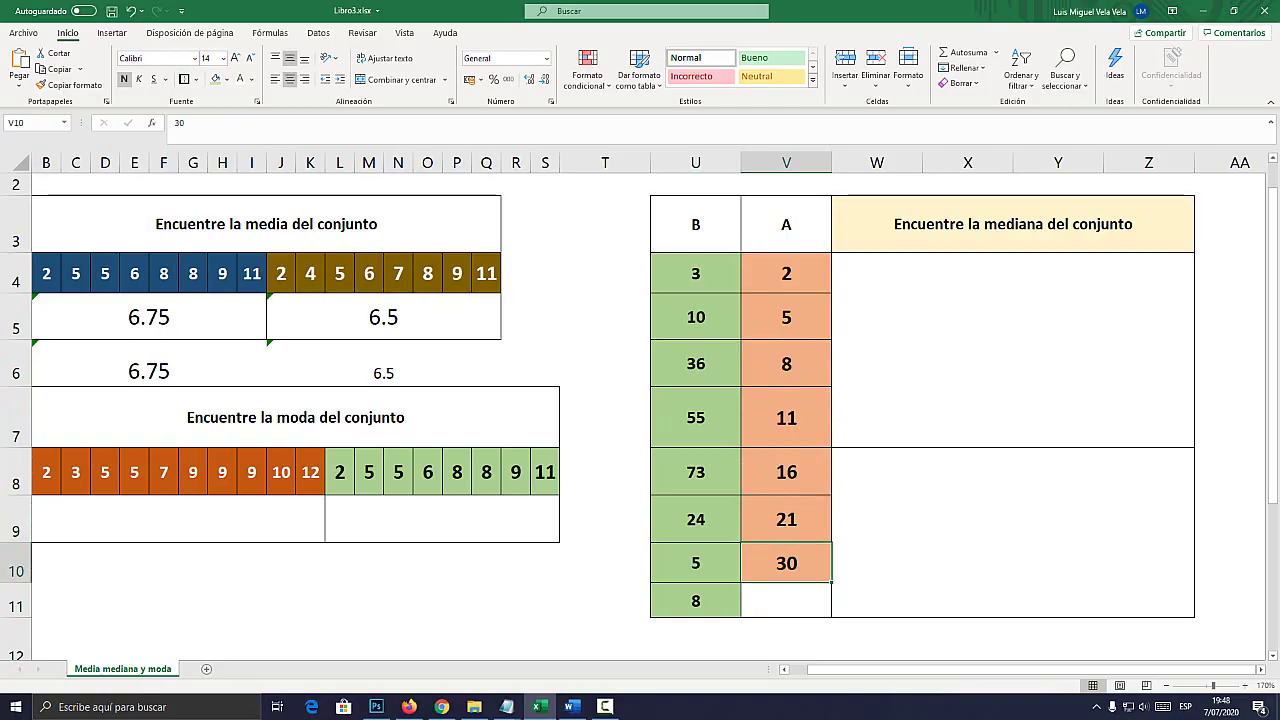
{"action": "left_click", "coordinate": [786, 418]}
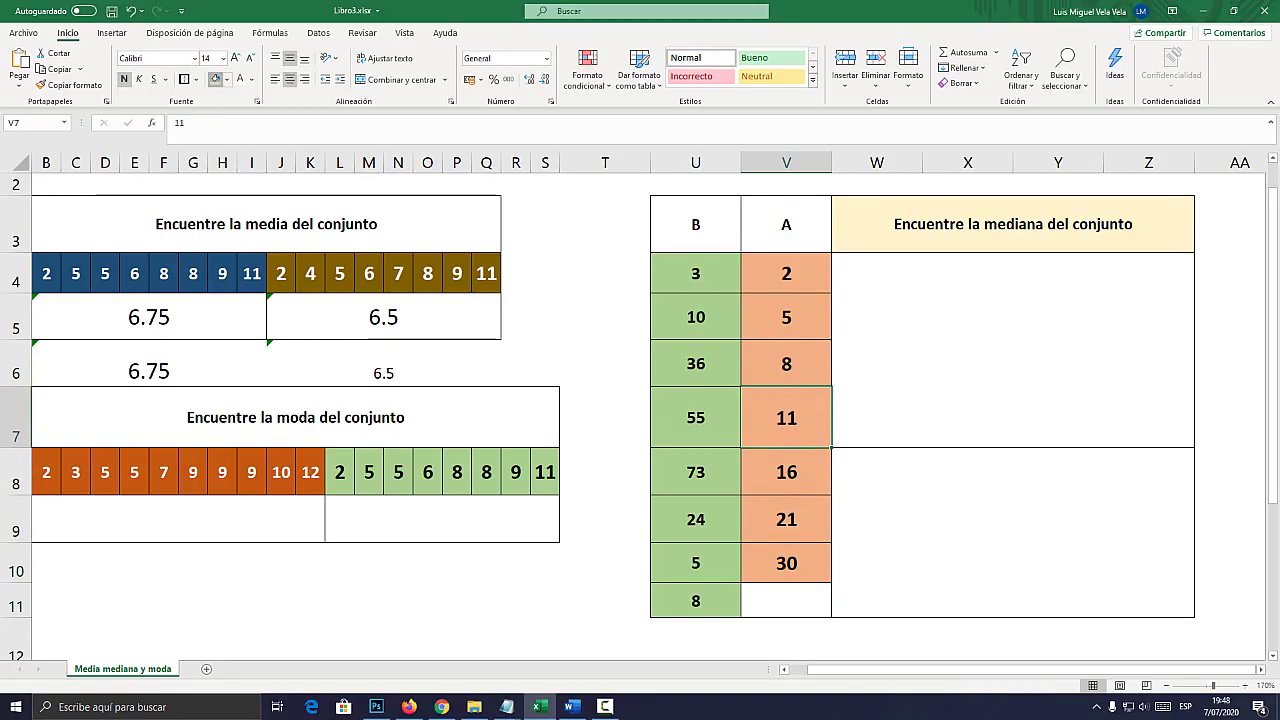
{"action": "left_click", "coordinate": [215, 79]}
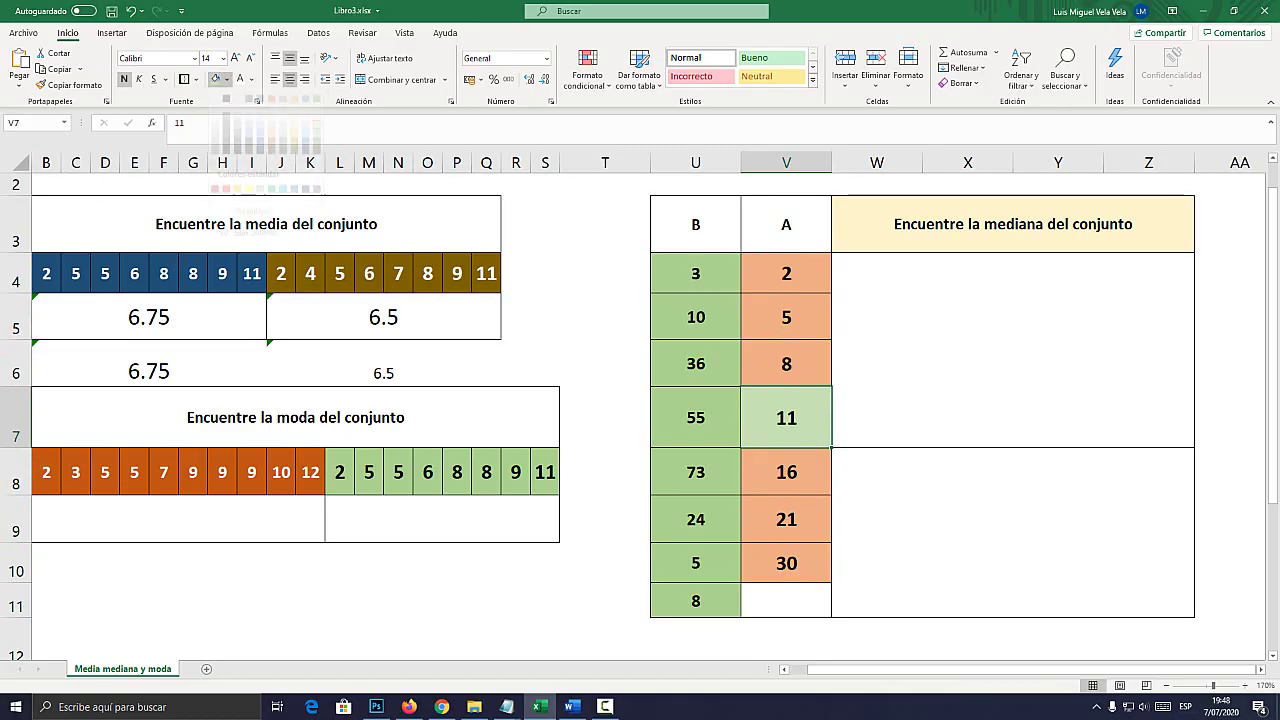
{"action": "left_click", "coordinate": [227, 79]}
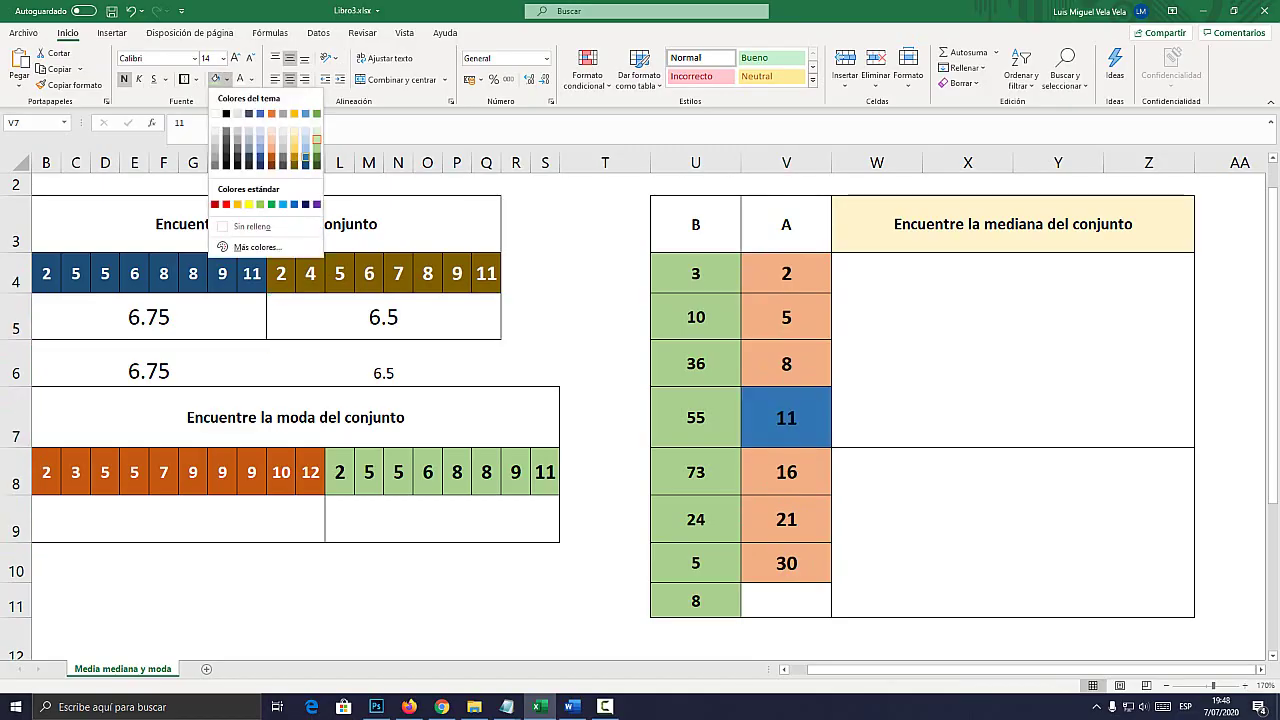
{"action": "left_click", "coordinate": [271, 164]}
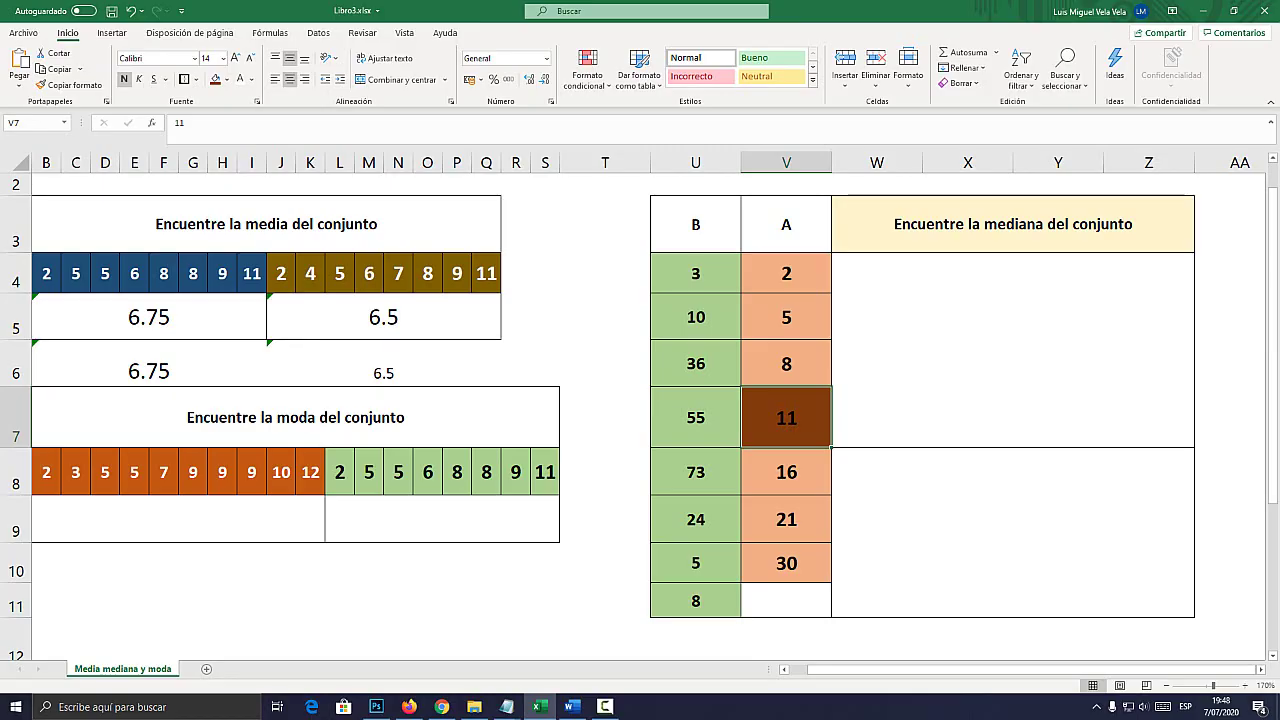
{"action": "left_click", "coordinate": [1012, 349]}
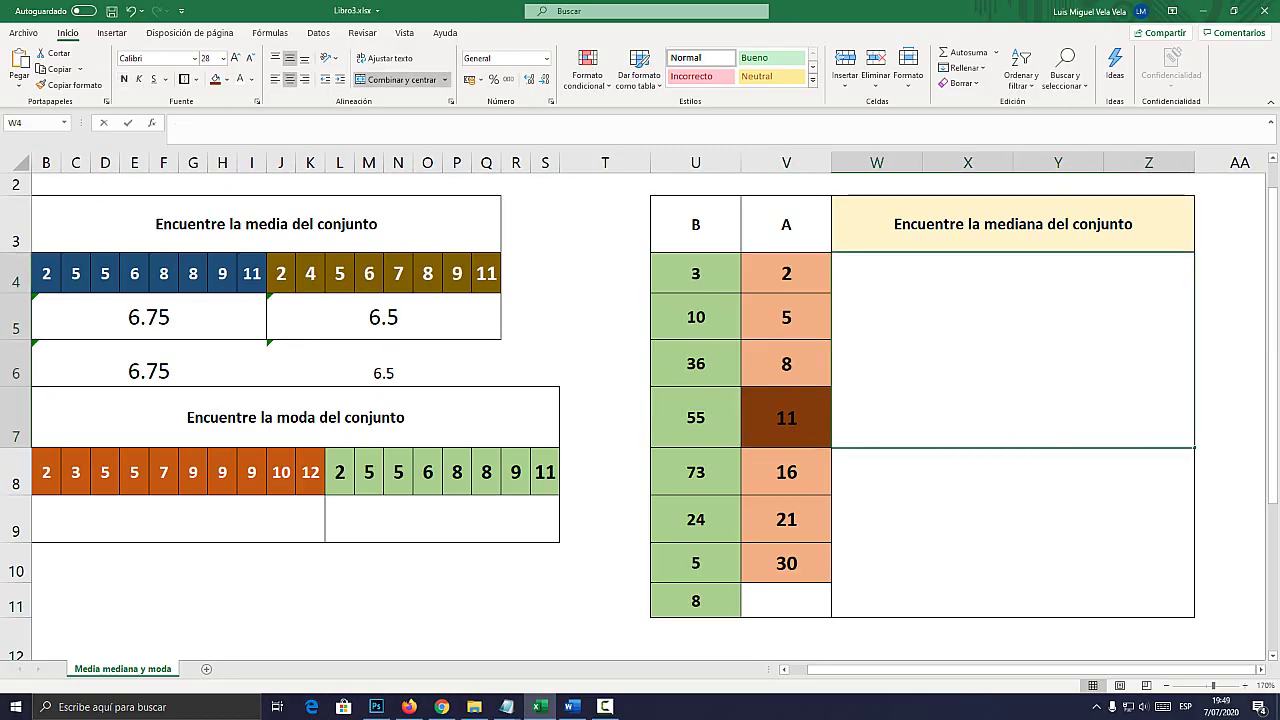
Enter =MEDIANA(V4:V10) in W4, returning 11
{"action": "type", "text": "=MEDIA"}
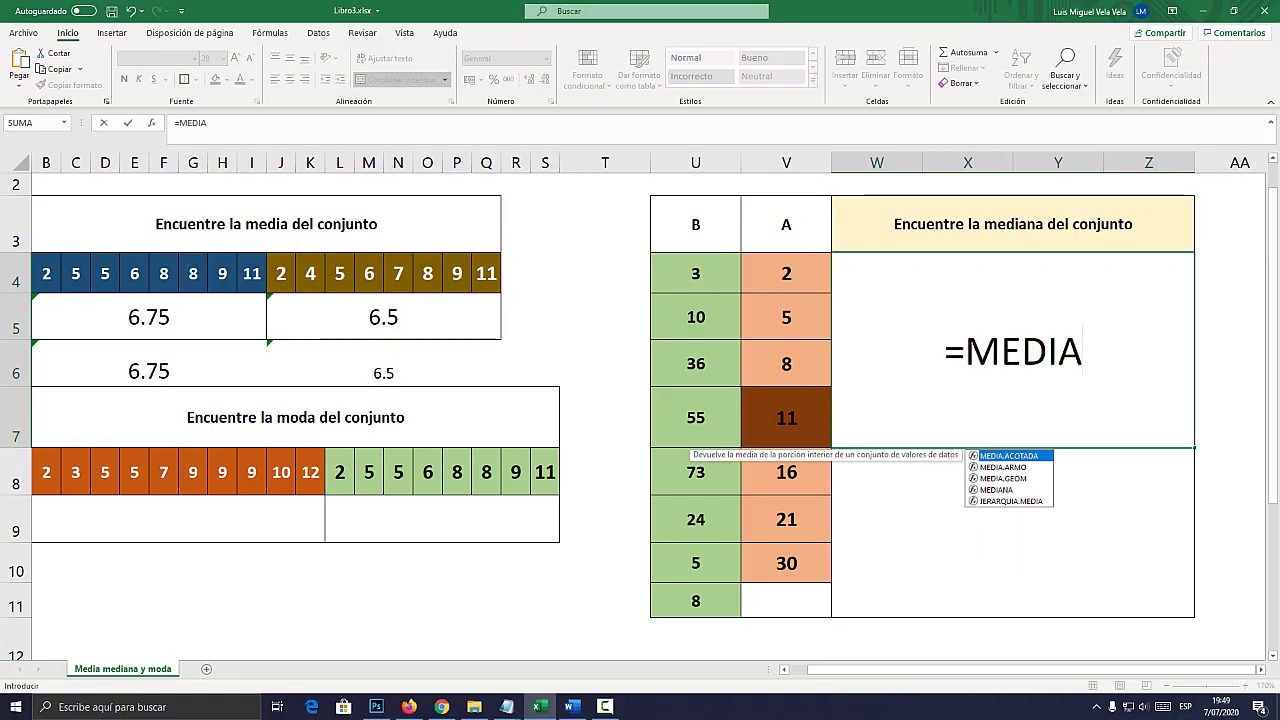
{"action": "key", "text": "Down"}
{"action": "key", "text": "Down"}
{"action": "key", "text": "Down"}
{"action": "key", "text": "Tab"}
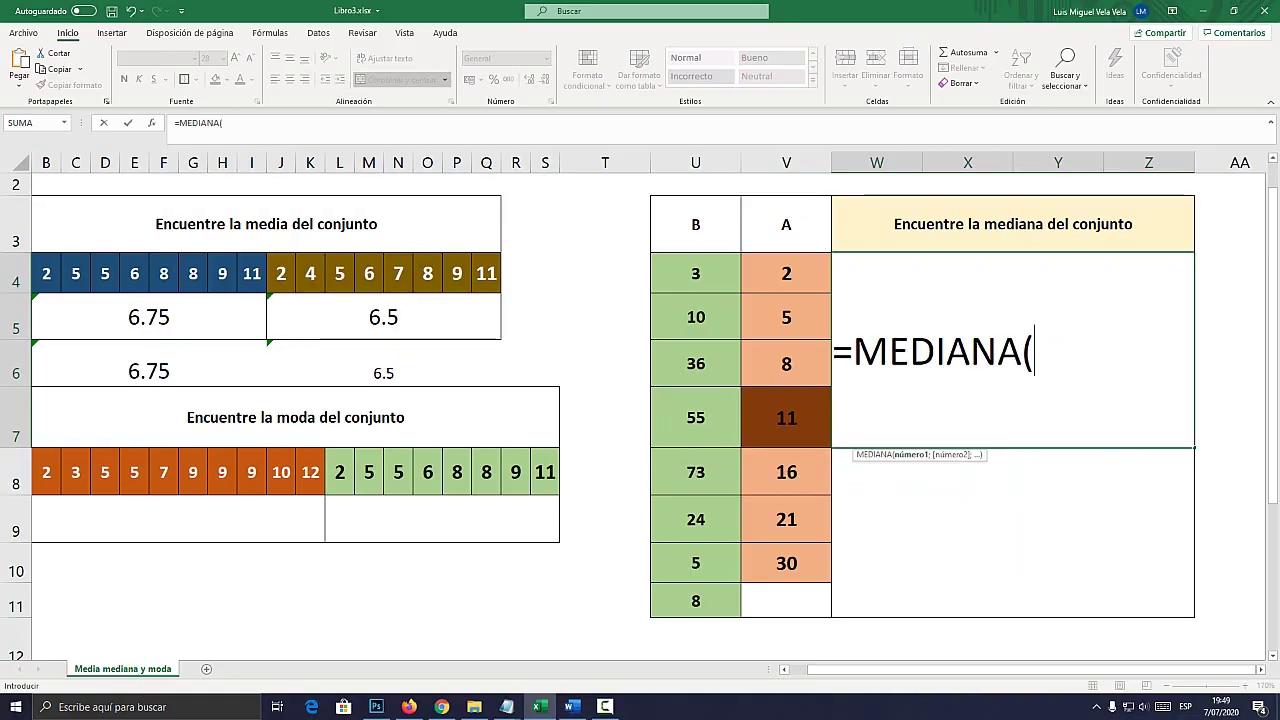
{"action": "left_click_drag", "start_coordinate": [786, 273], "coordinate": [786, 563]}
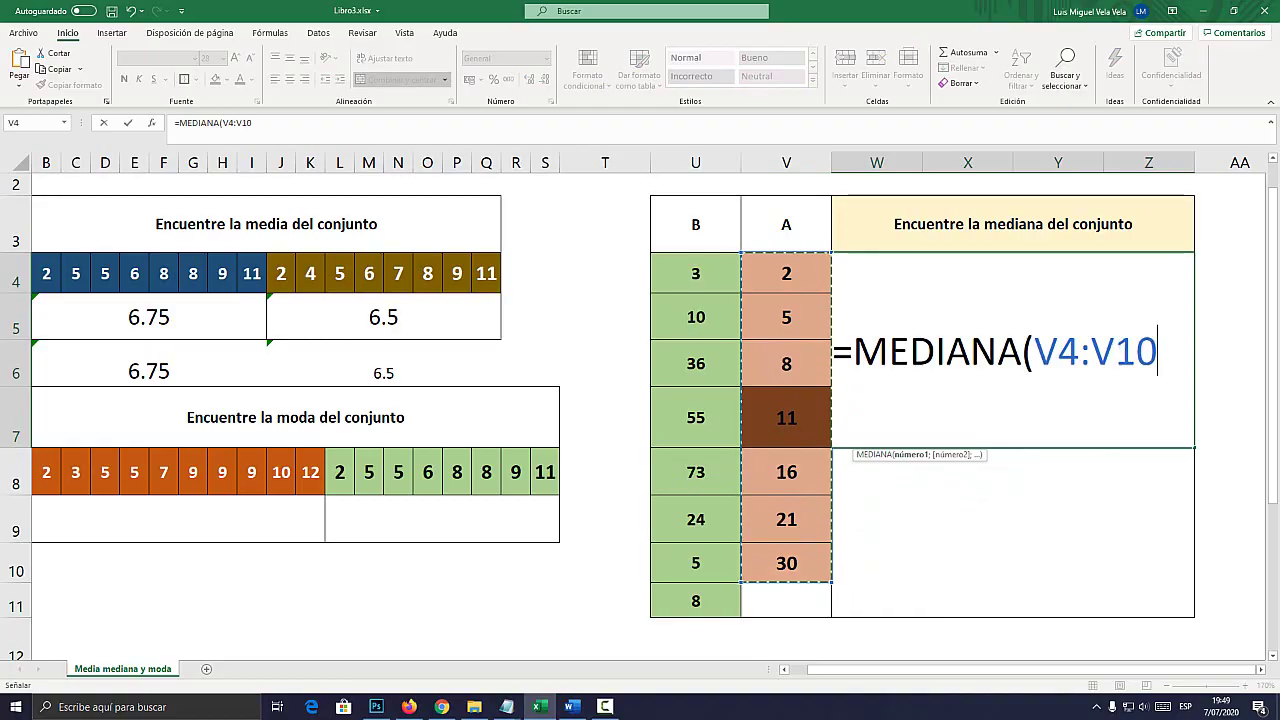
{"action": "type", "text": ")"}
{"action": "key", "text": "Return"}
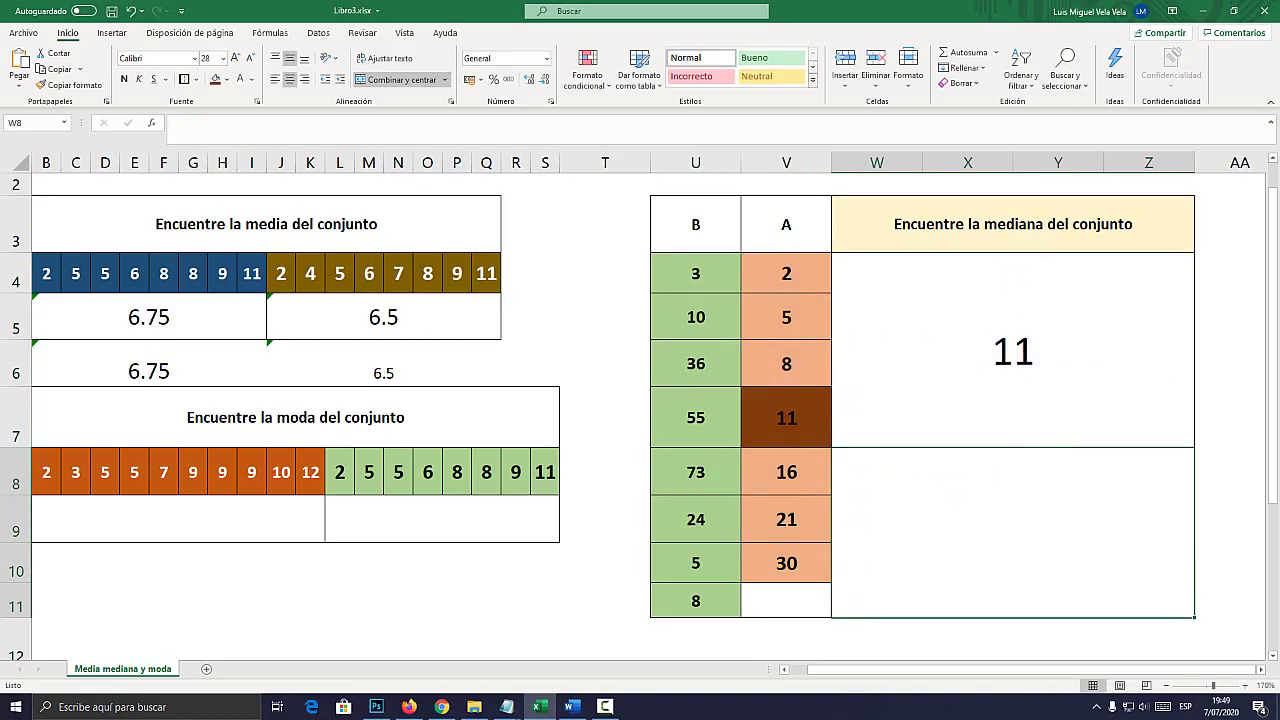
{"action": "left_click", "coordinate": [1013, 350]}
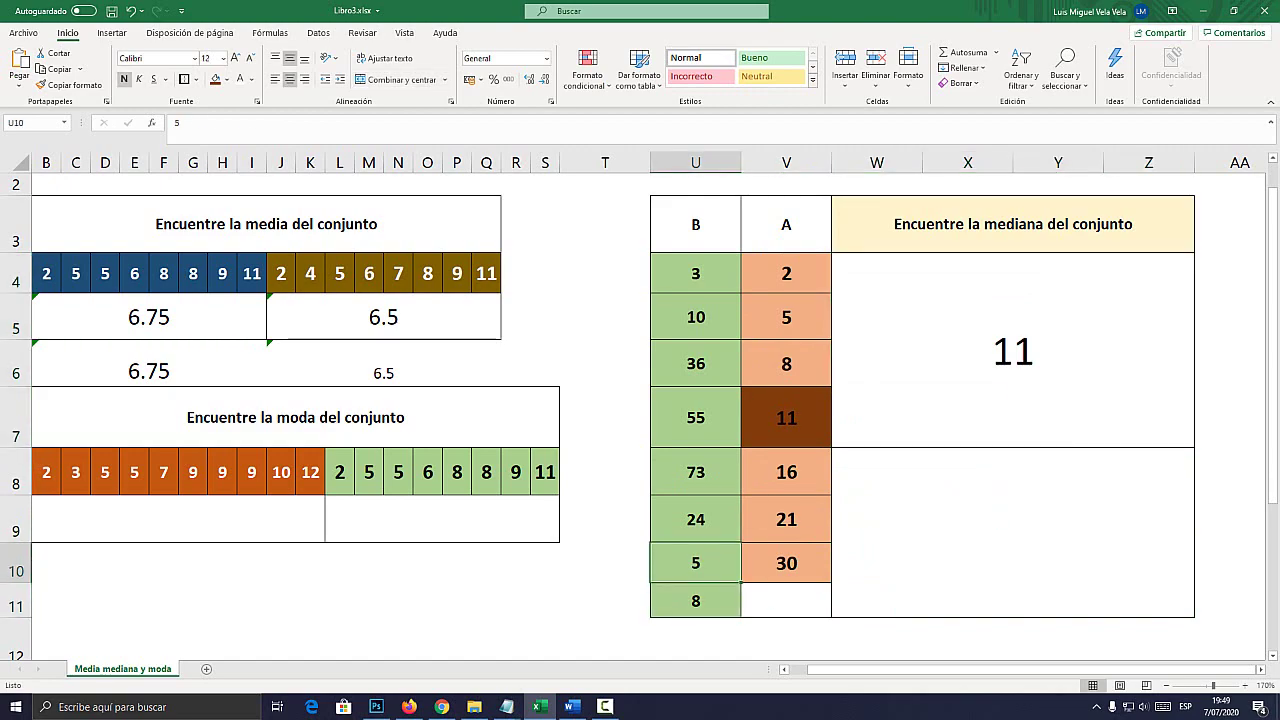
Sort only the selected U4:U11 values ascending, giving 3, 5, 8, 10, 24, 36, 55, 73
{"action": "left_click", "coordinate": [695, 472]}
{"action": "key", "text": "Up"}
{"action": "key", "text": "Up"}
{"action": "key", "text": "Up"}
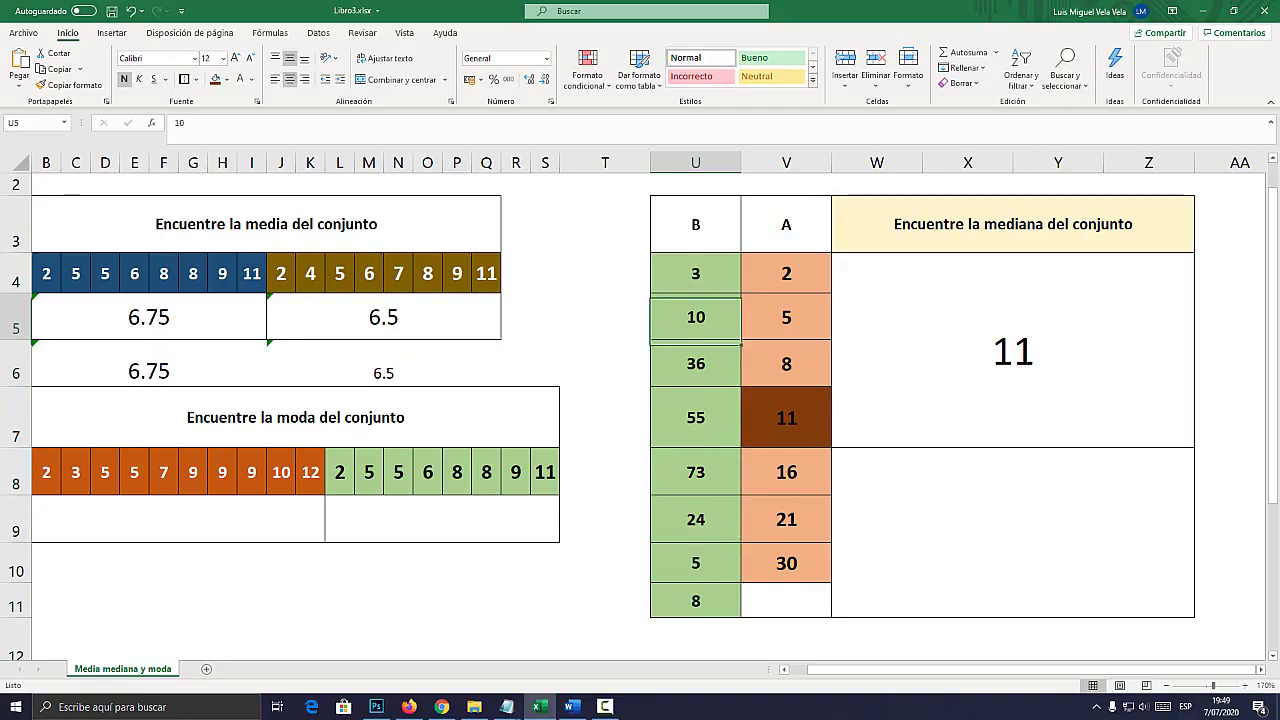
{"action": "key", "text": "Up"}
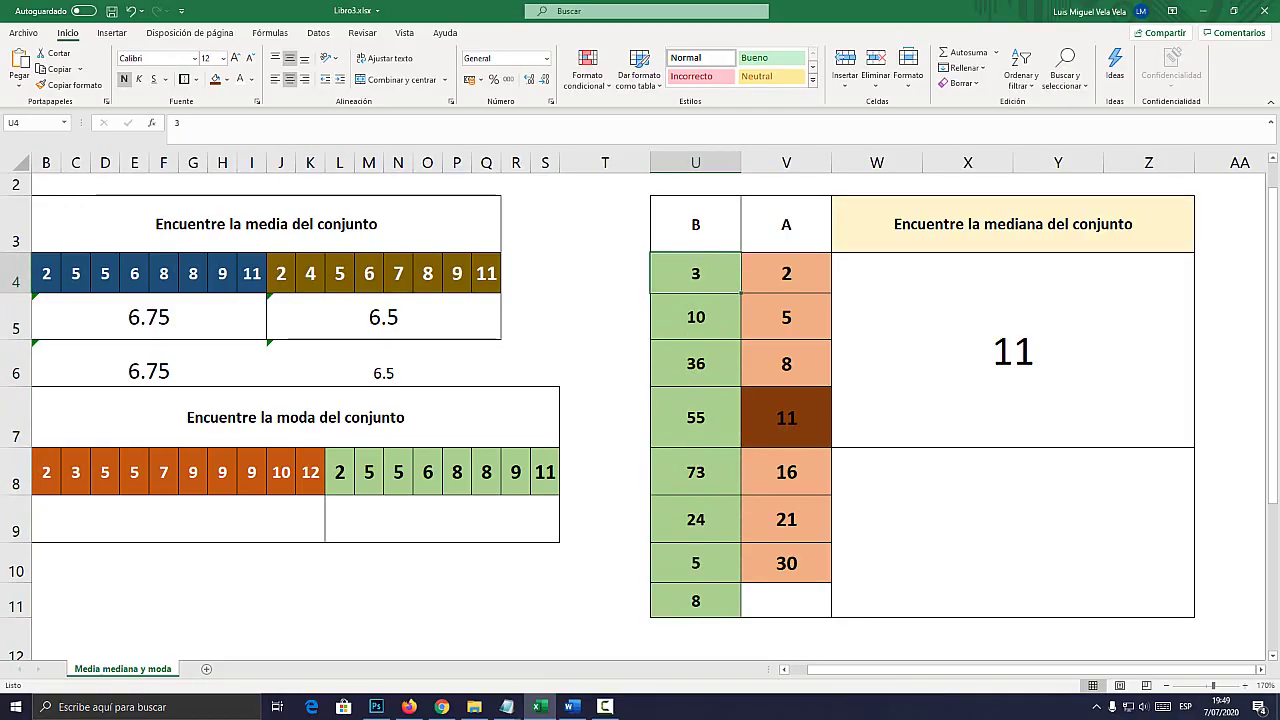
{"action": "key", "text": "ctrl+Down"}
{"action": "key", "text": "shift+Up"}
{"action": "key", "text": "shift+Up"}
{"action": "key", "text": "shift+Up"}
{"action": "key", "text": "shift+Up"}
{"action": "key", "text": "shift+Up"}
{"action": "key", "text": "shift+Up"}
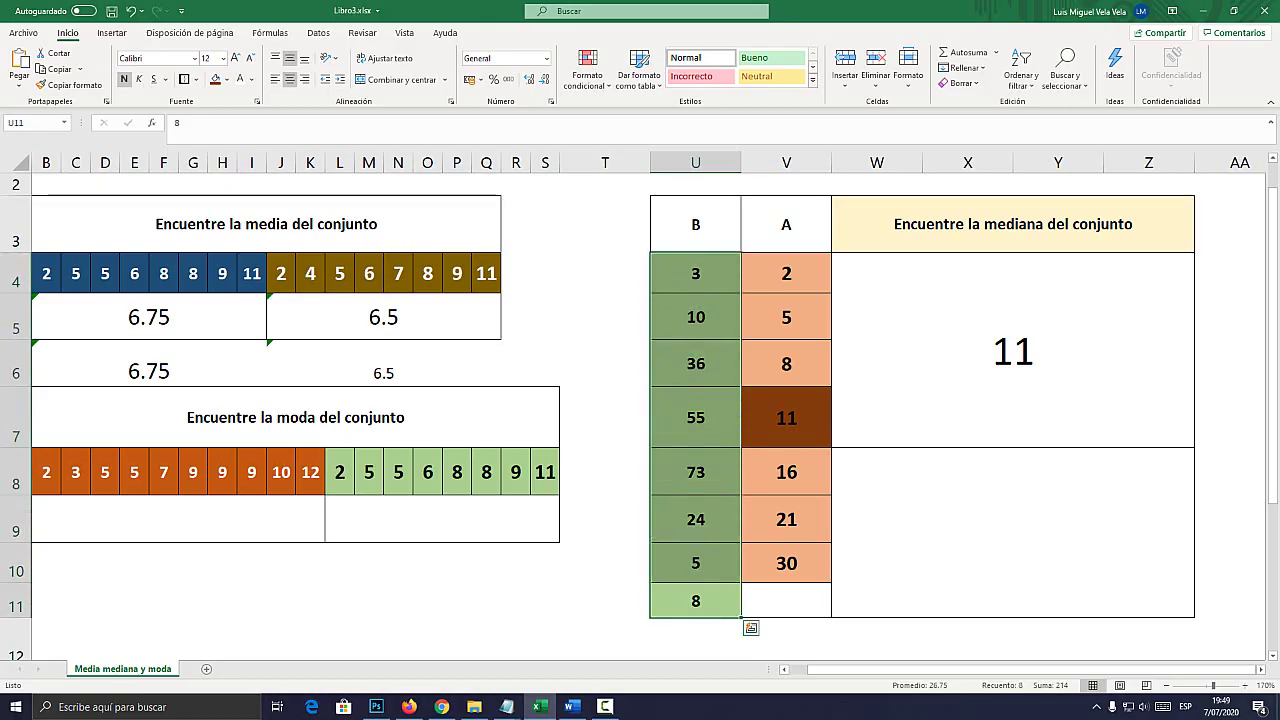
{"action": "left_click", "coordinate": [1021, 75]}
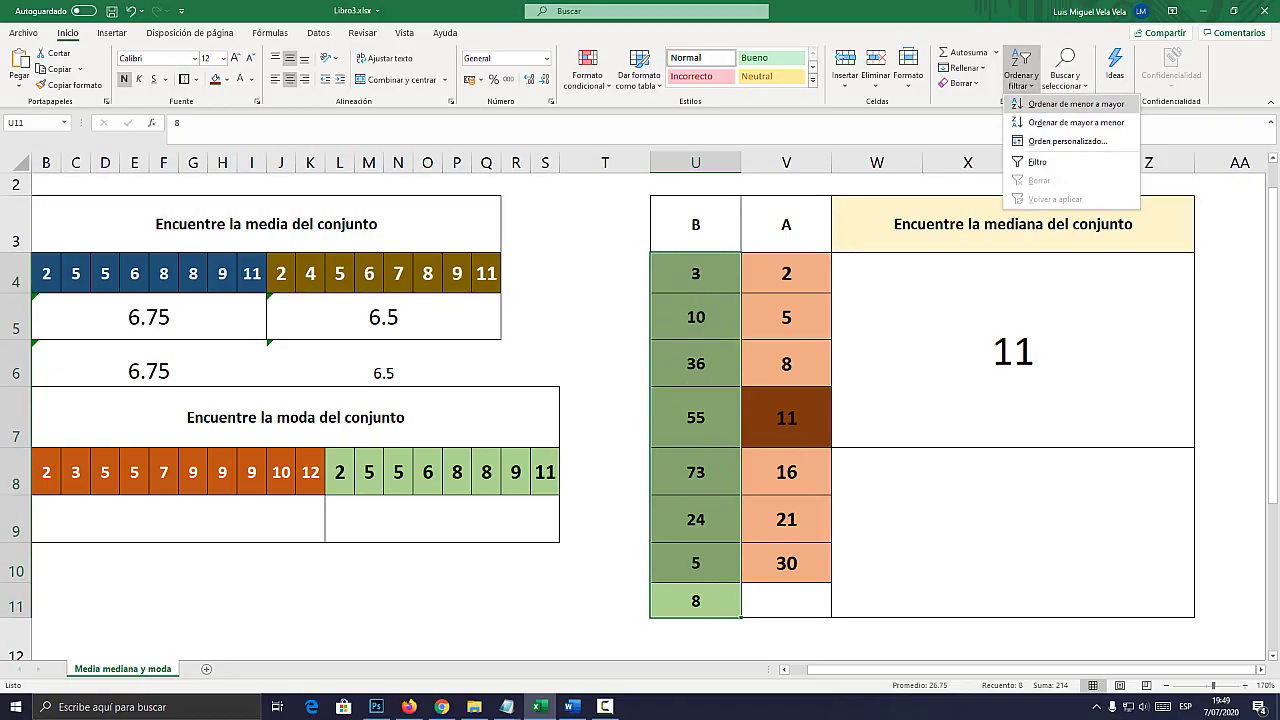
{"action": "left_click", "coordinate": [1075, 104]}
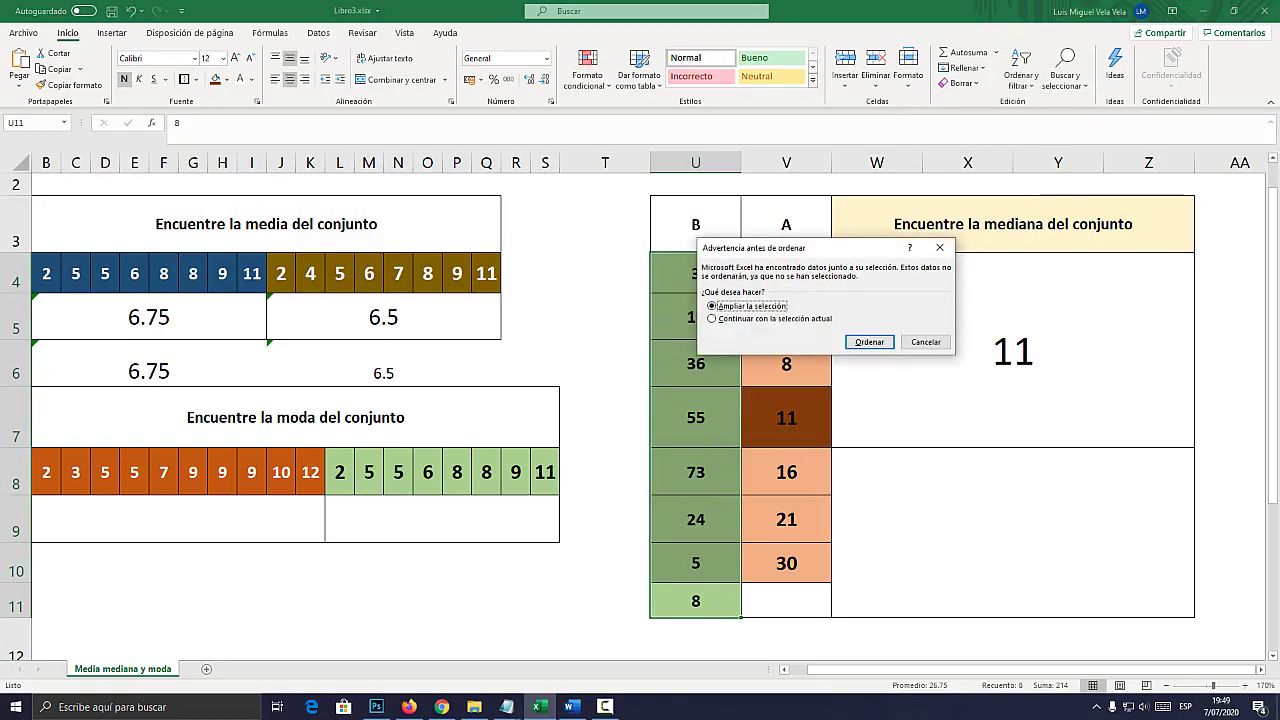
{"action": "left_click", "coordinate": [712, 318]}
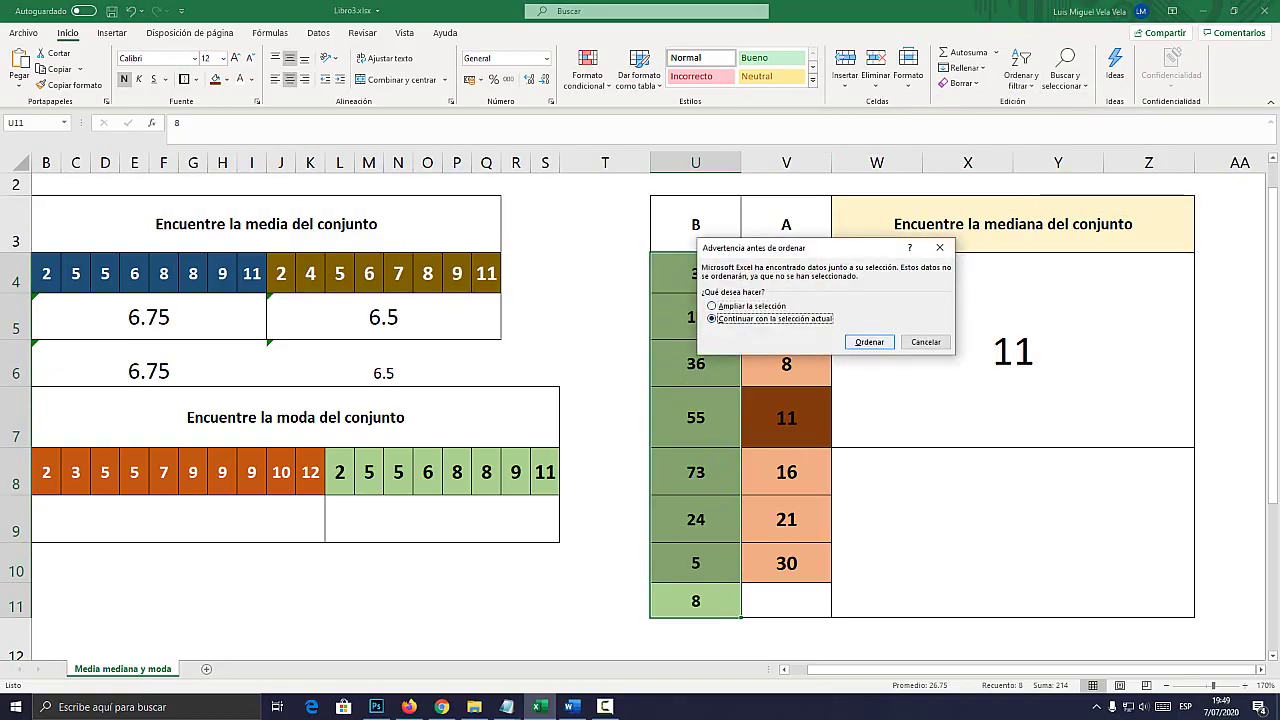
{"action": "left_click", "coordinate": [869, 342]}
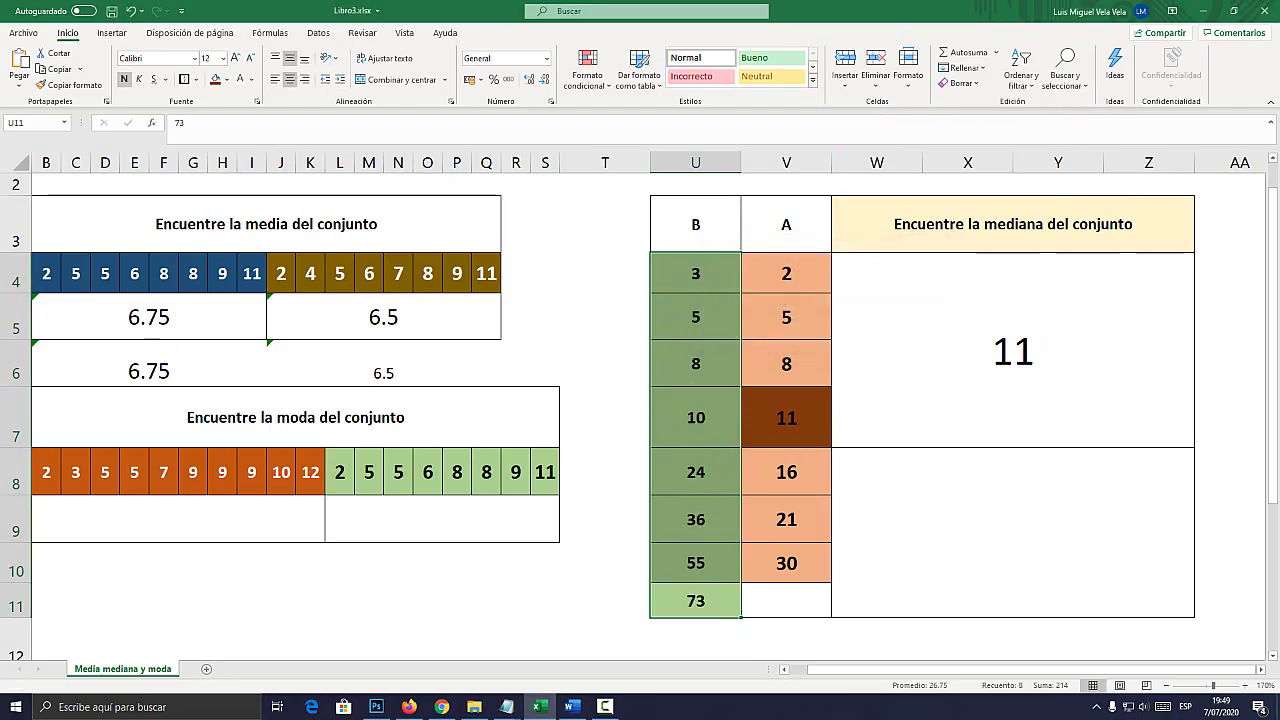
Fill column B's middle values 10 and 24 (U7:U8) with green
{"action": "left_click_drag", "start_coordinate": [696, 417], "coordinate": [696, 472]}
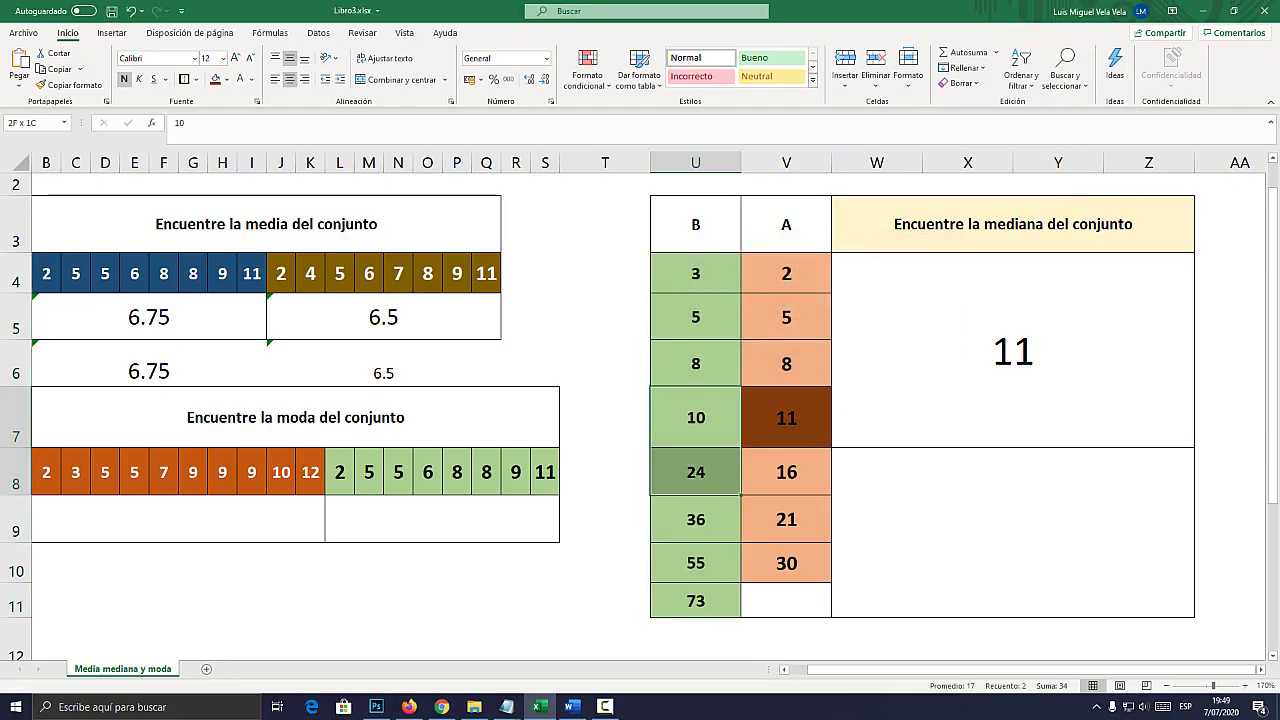
{"action": "left_click", "coordinate": [227, 79]}
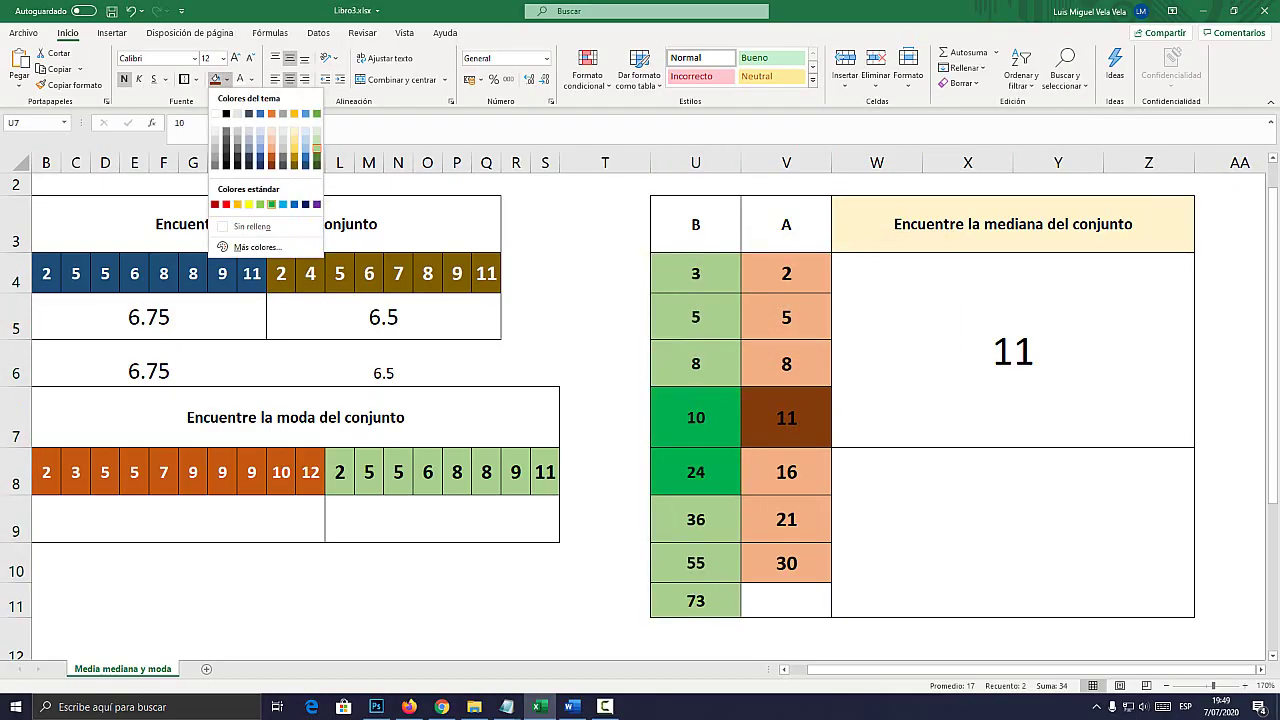
{"action": "left_click", "coordinate": [271, 204]}
{"action": "left_click", "coordinate": [696, 519]}
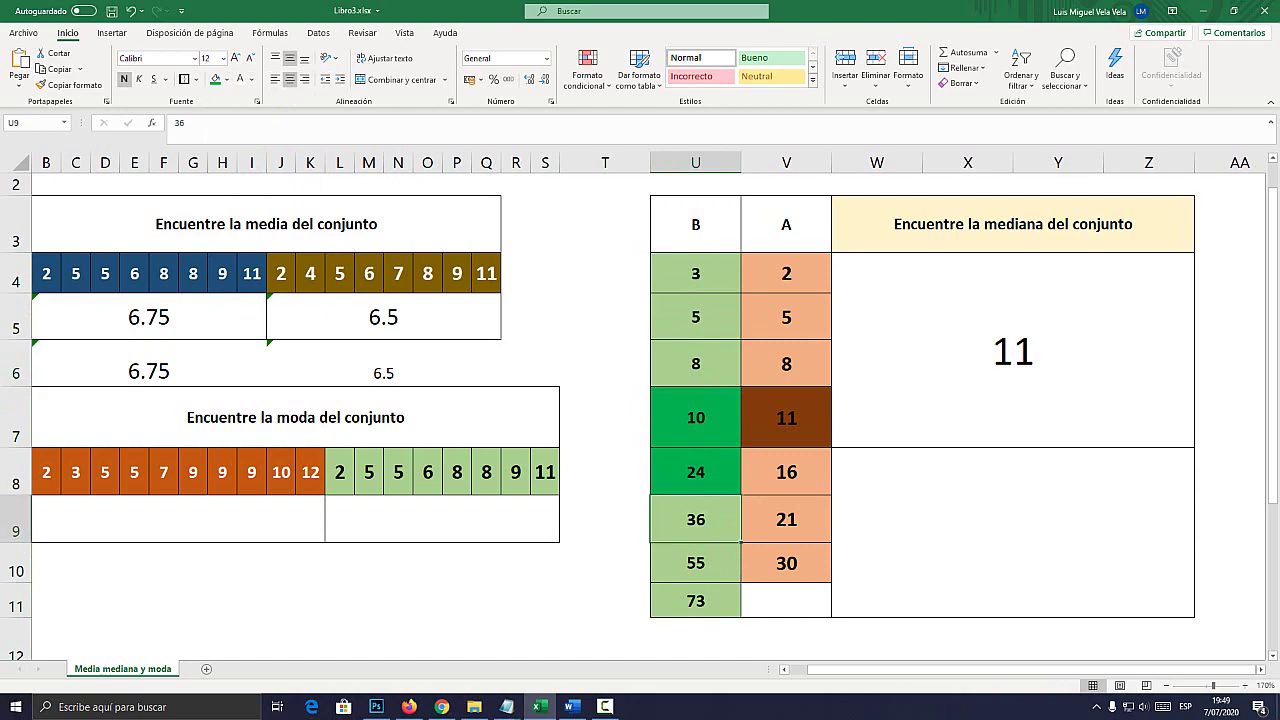
Begin an =PROMEDIO( formula in the lower median box W8
{"action": "left_click_drag", "start_coordinate": [696, 417], "coordinate": [696, 472]}
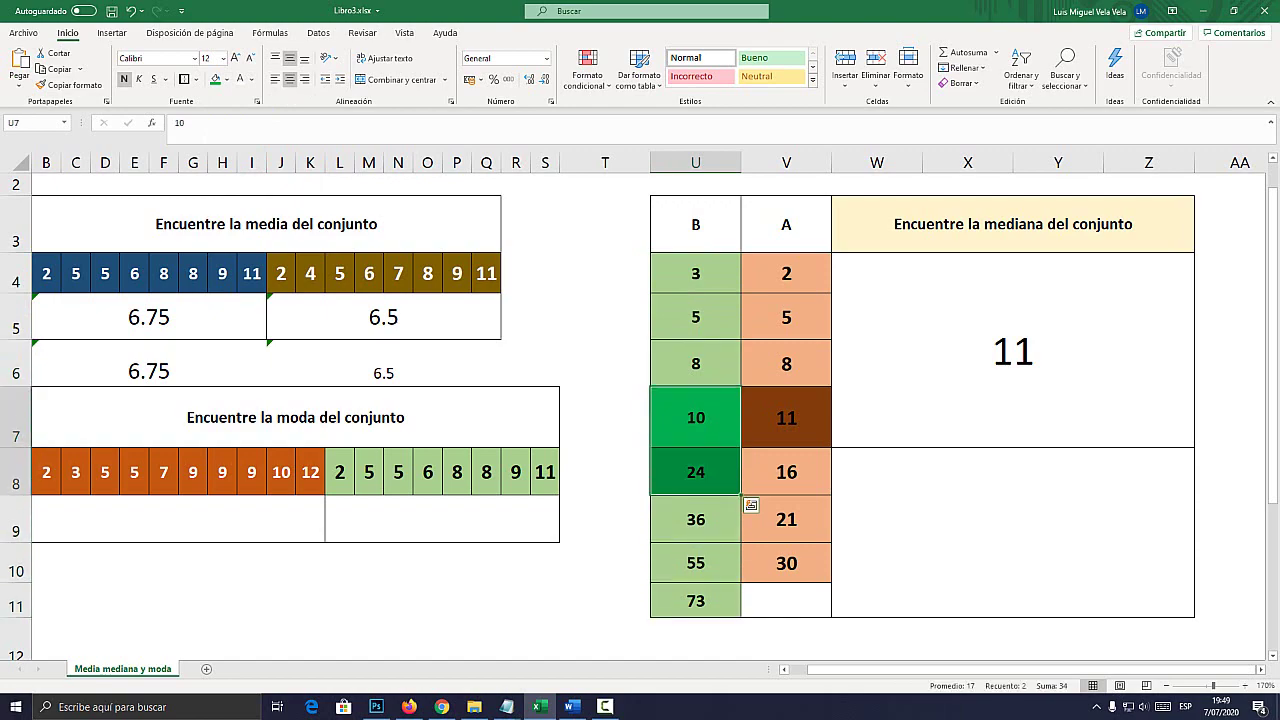
{"action": "left_click", "coordinate": [1013, 532]}
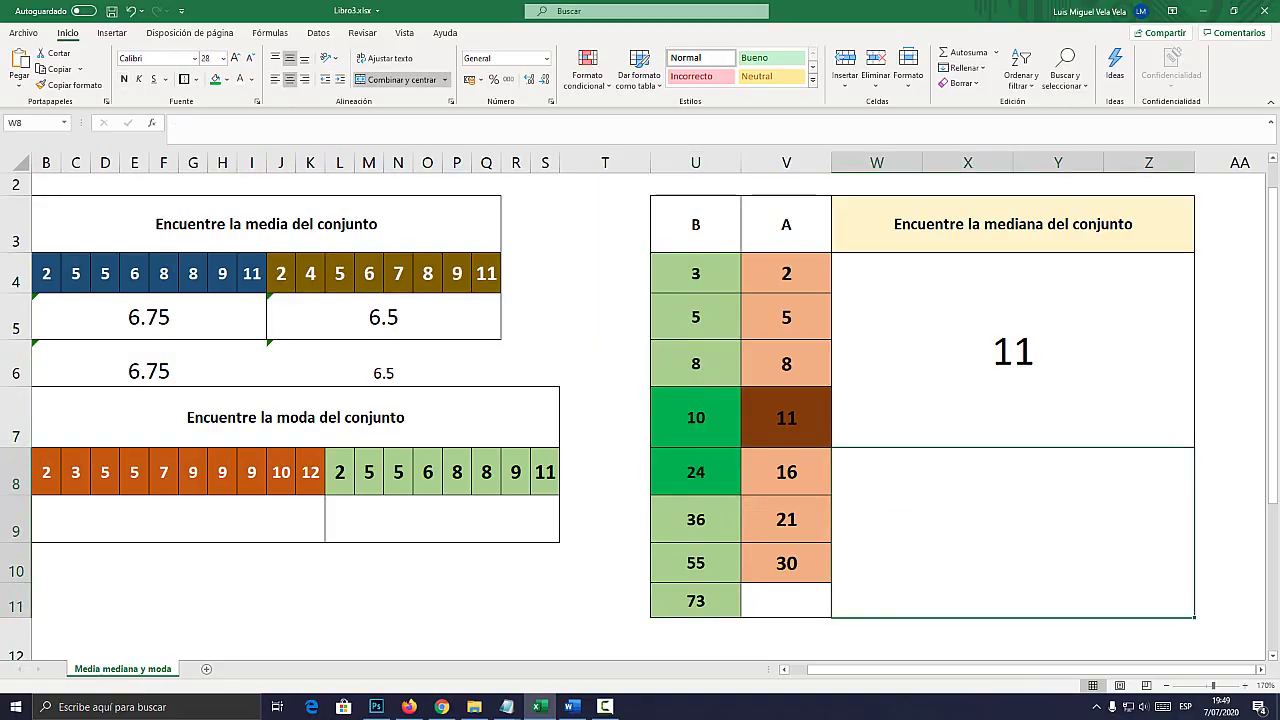
{"action": "type", "text": "=PROMEDIO"}
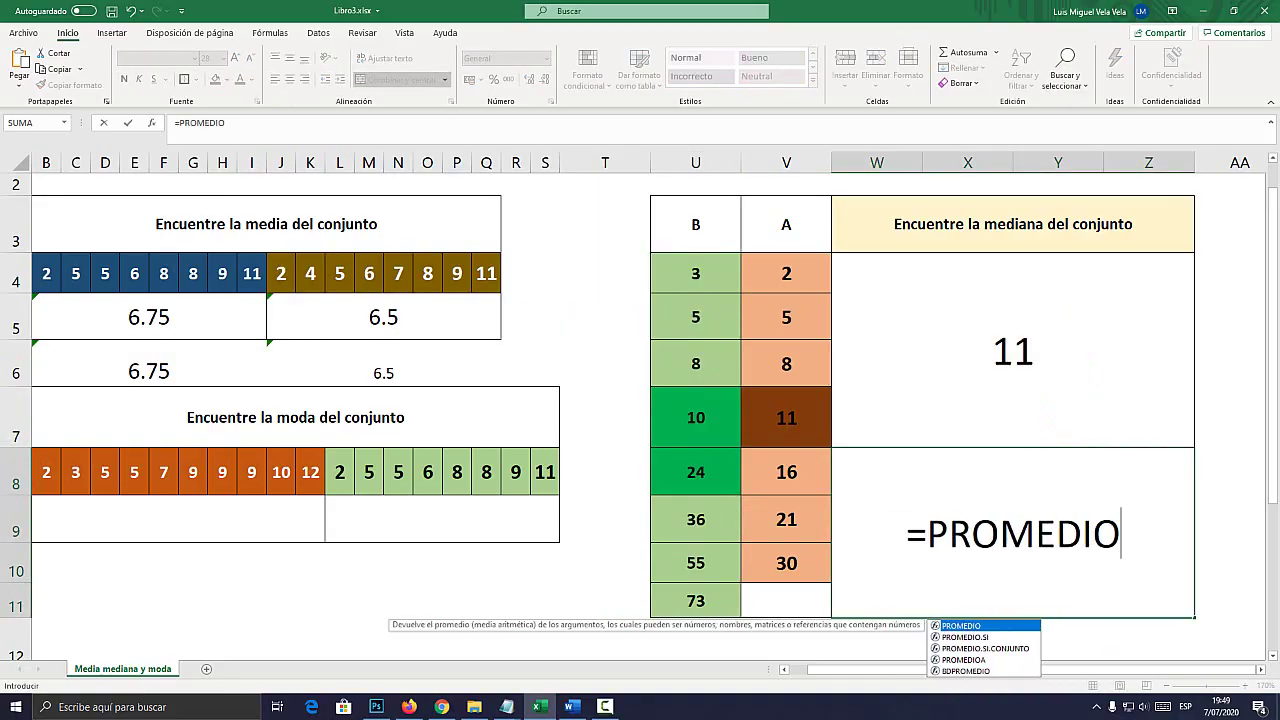
{"action": "type", "text": "("}
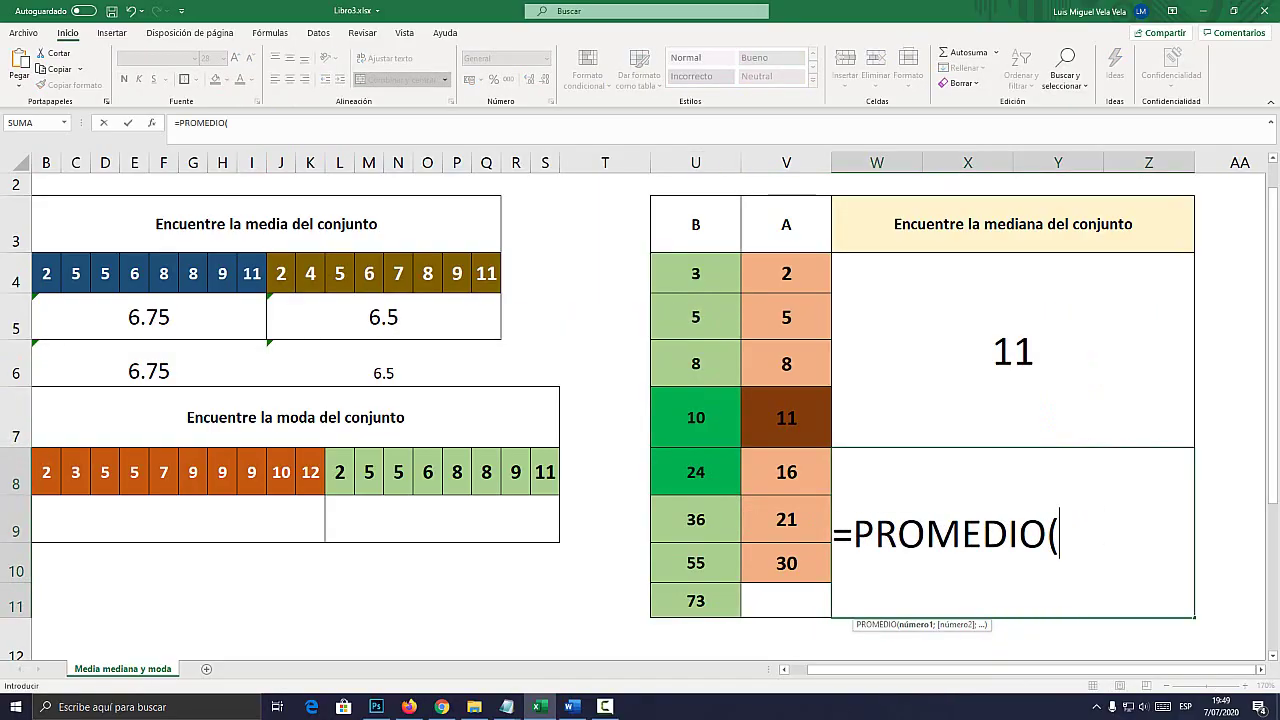
Complete =PROMEDIO(U7:U8) in W8 so the lower median box returns 17
{"action": "left_click", "coordinate": [695, 417]}
{"action": "left_click_drag", "start_coordinate": [695, 417], "coordinate": [695, 471]}
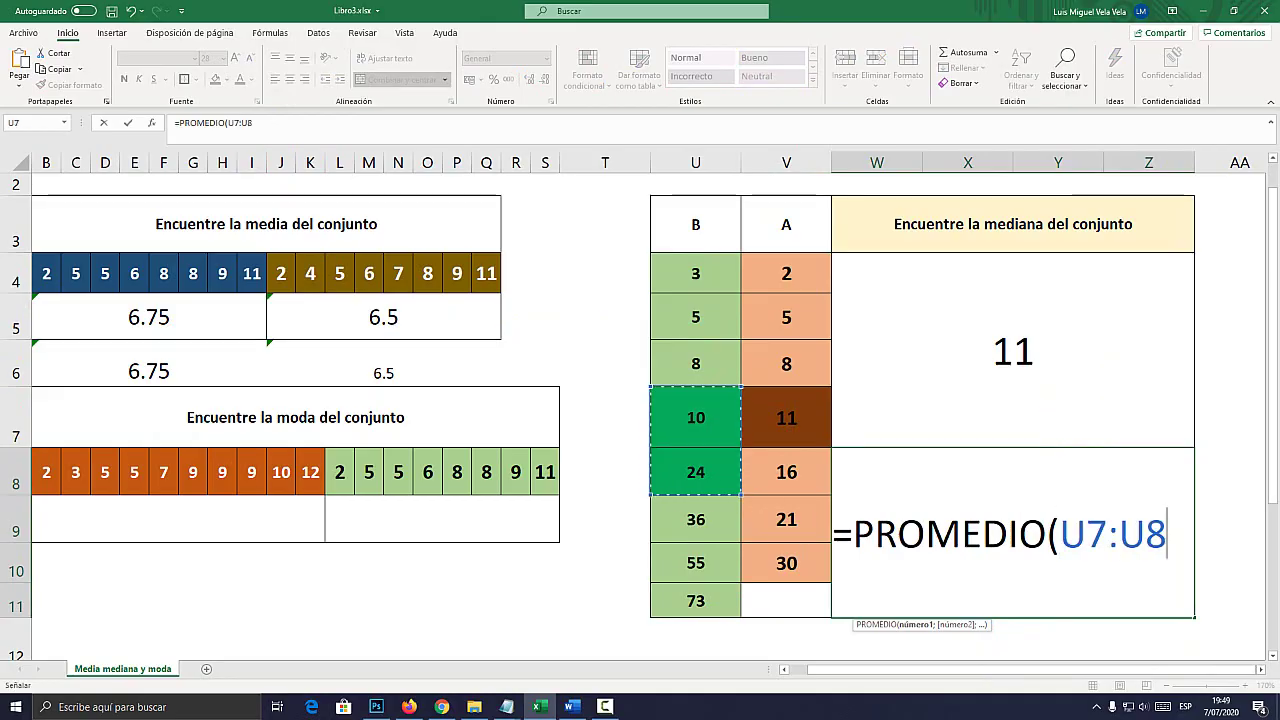
{"action": "type", "text": ")"}
{"action": "key", "text": "Return"}
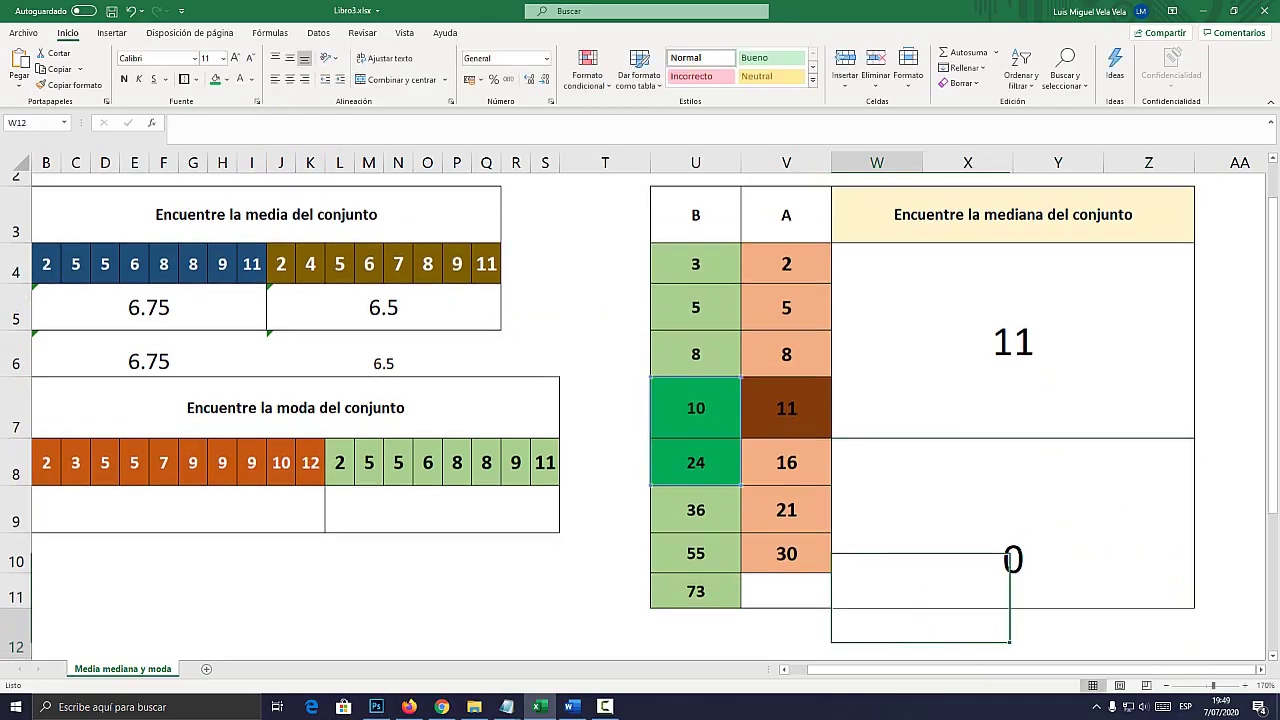
{"action": "key", "text": "Up"}
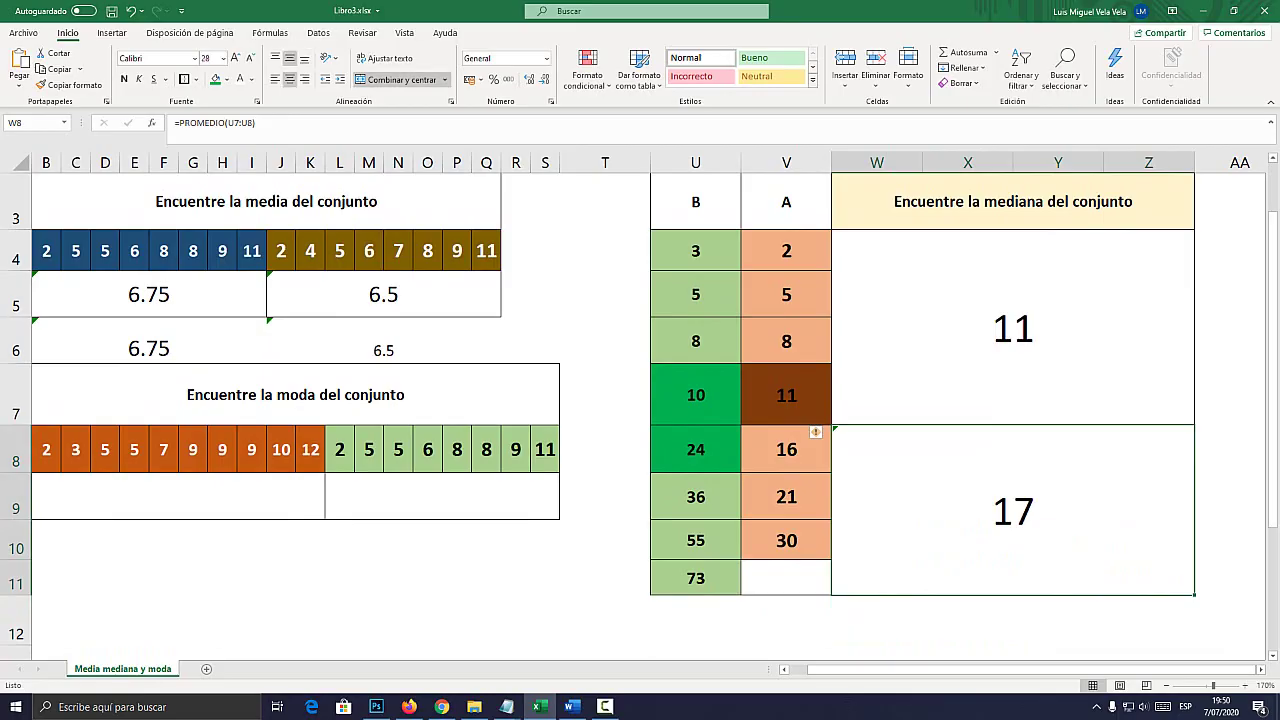
{"action": "left_click_drag", "start_coordinate": [695, 250], "coordinate": [695, 580]}
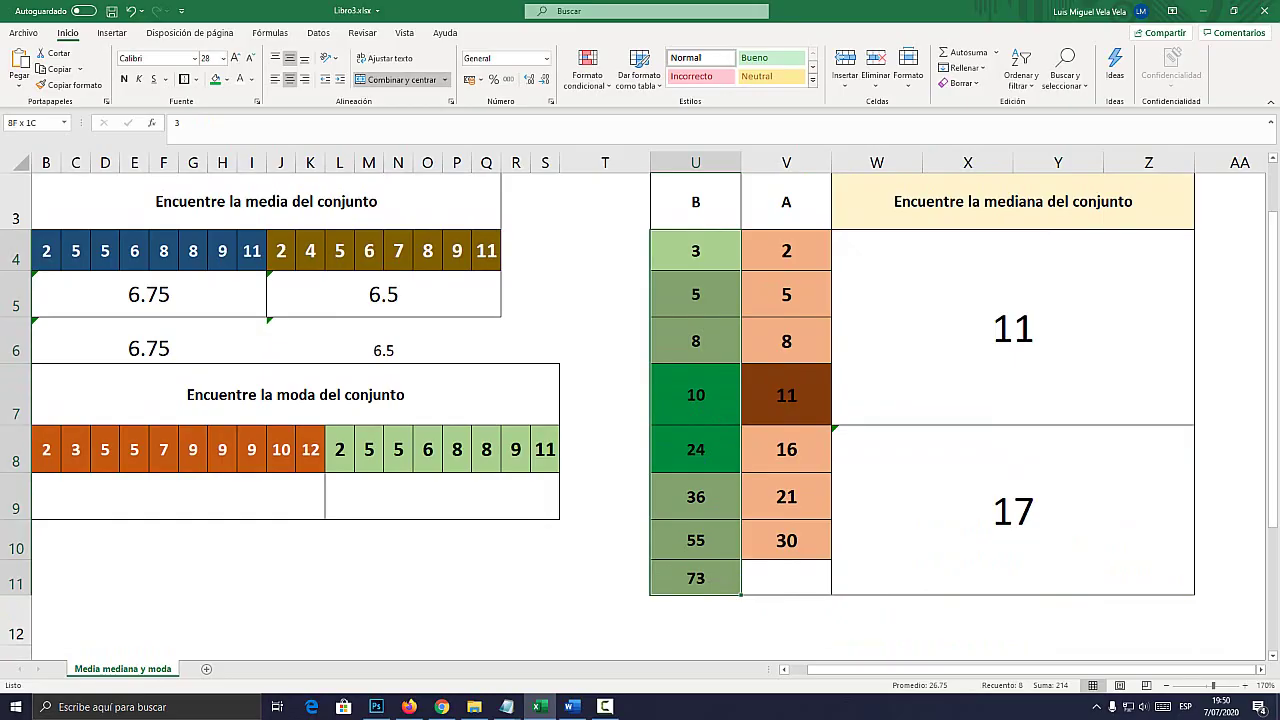
Zoom in and scroll left to bring the mode exercise's orange and green sets into view
{"action": "left_click_drag", "start_coordinate": [743, 597], "coordinate": [743, 597]}
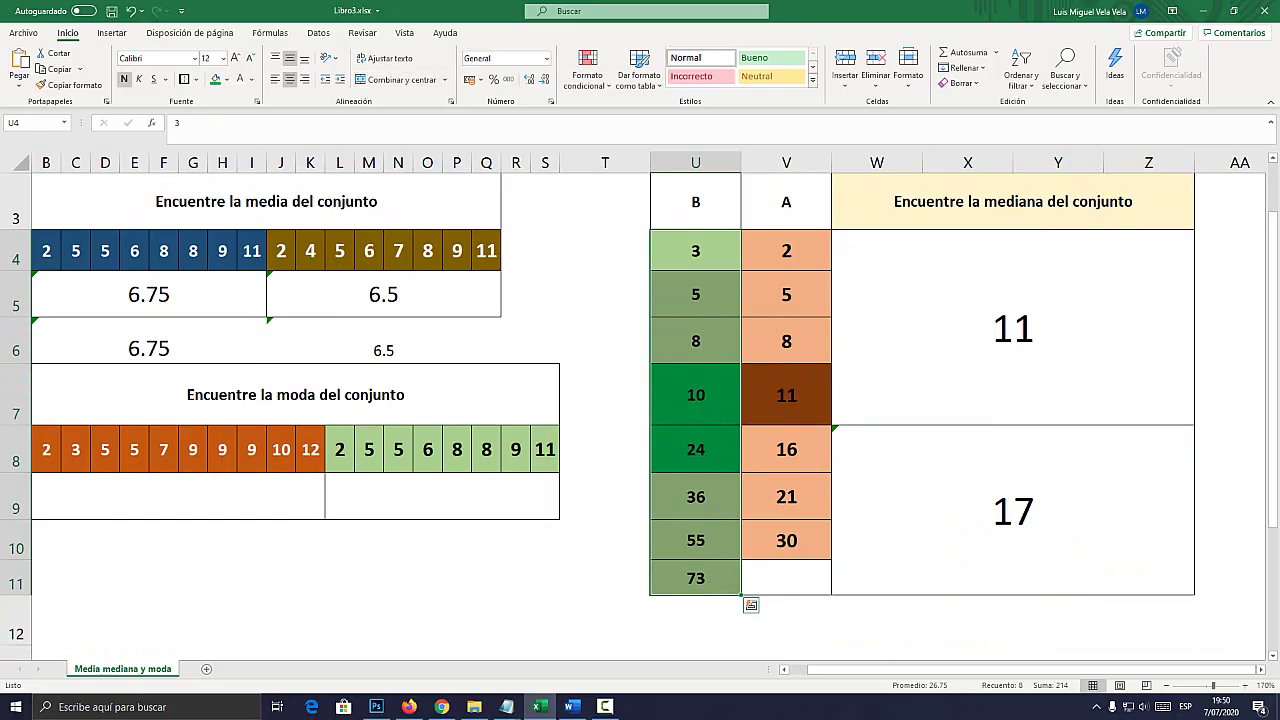
{"action": "scroll", "coordinate": [743, 597], "scroll_direction": "left", "scroll_amount": 1}
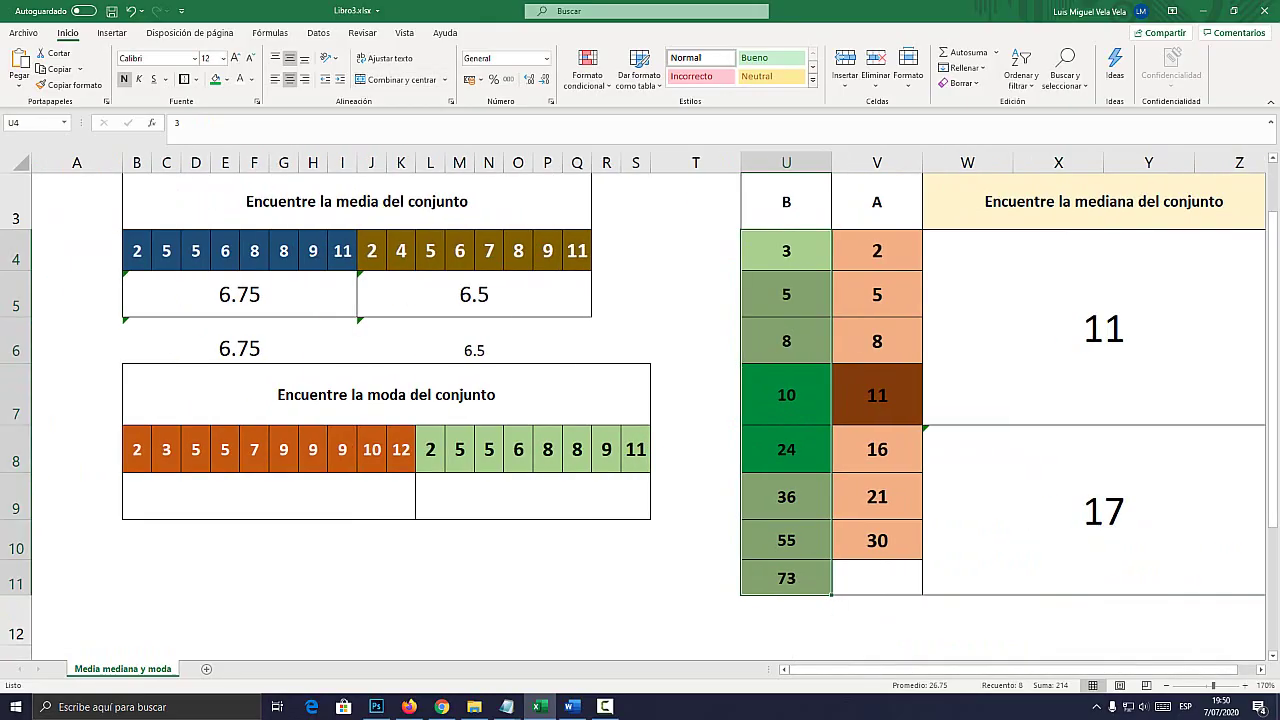
{"action": "left_click", "coordinate": [386, 394]}
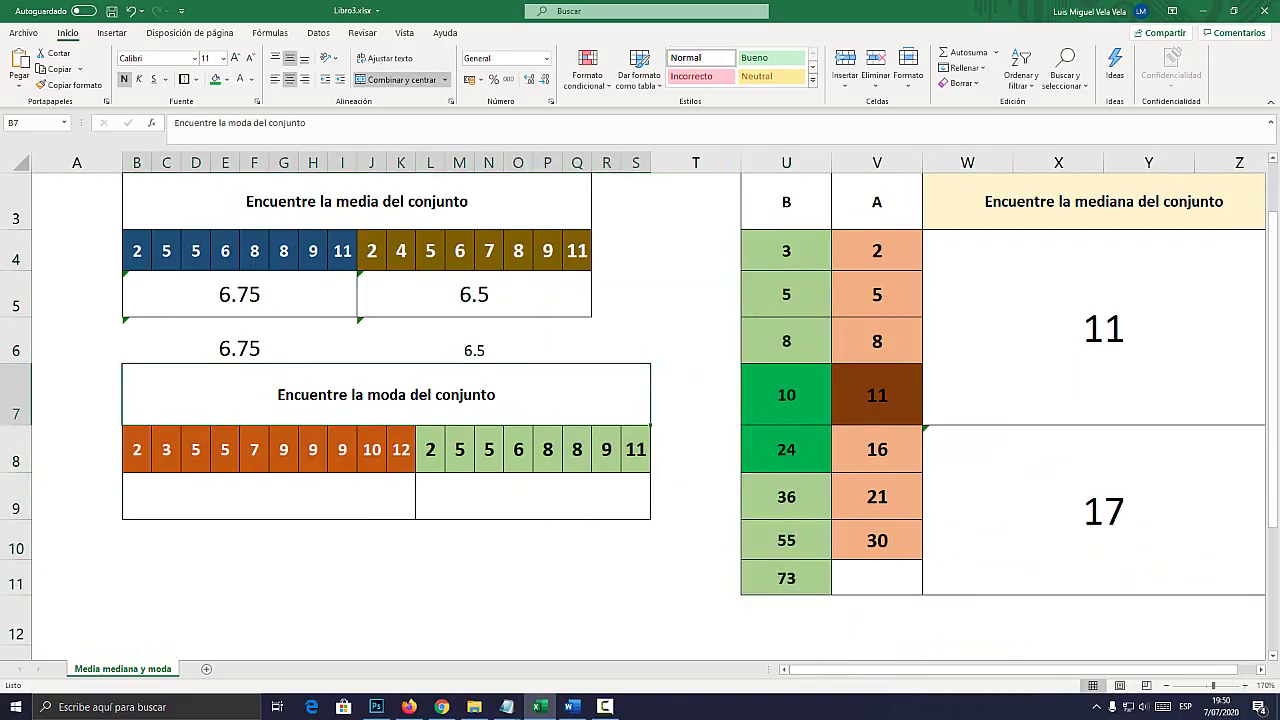
{"action": "scroll", "coordinate": [640, 400], "scroll_direction": "up", "scroll_amount": 2}
{"action": "scroll", "coordinate": [640, 400], "scroll_direction": "up", "scroll_amount": 1}
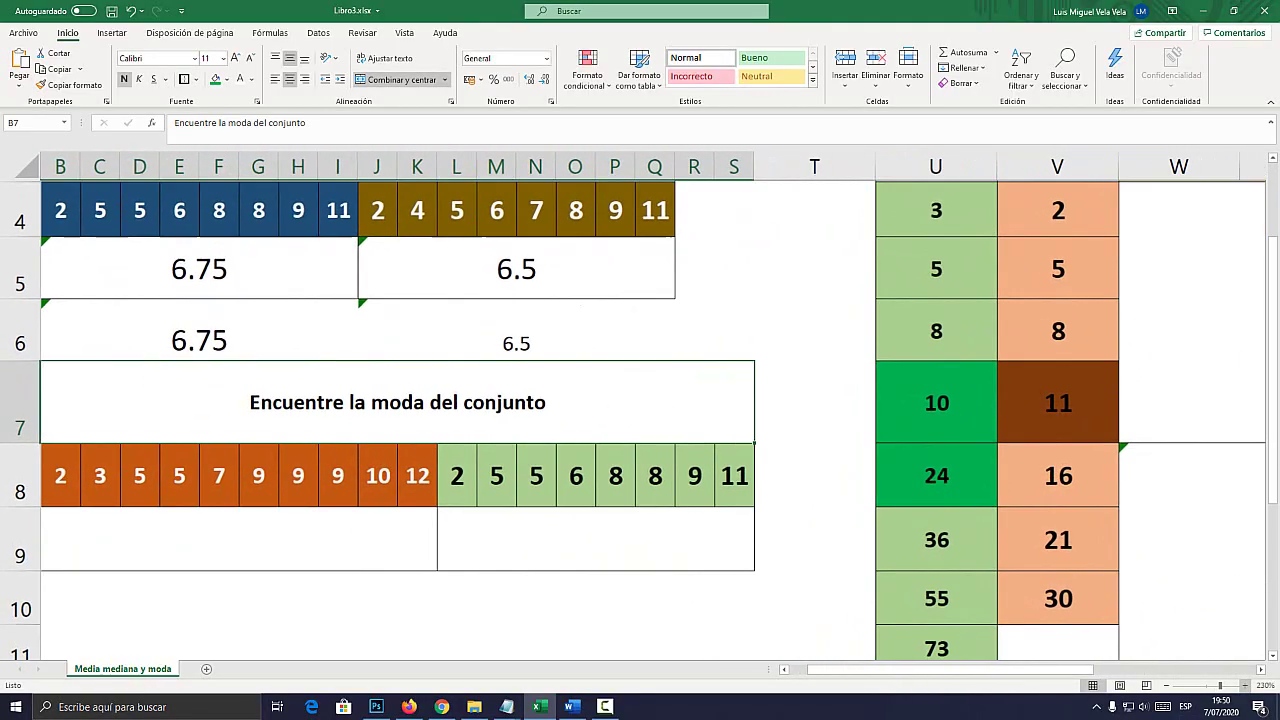
{"action": "scroll", "coordinate": [640, 400], "scroll_direction": "up", "scroll_amount": 1}
{"action": "left_click_drag", "start_coordinate": [900, 669], "coordinate": [882, 669]}
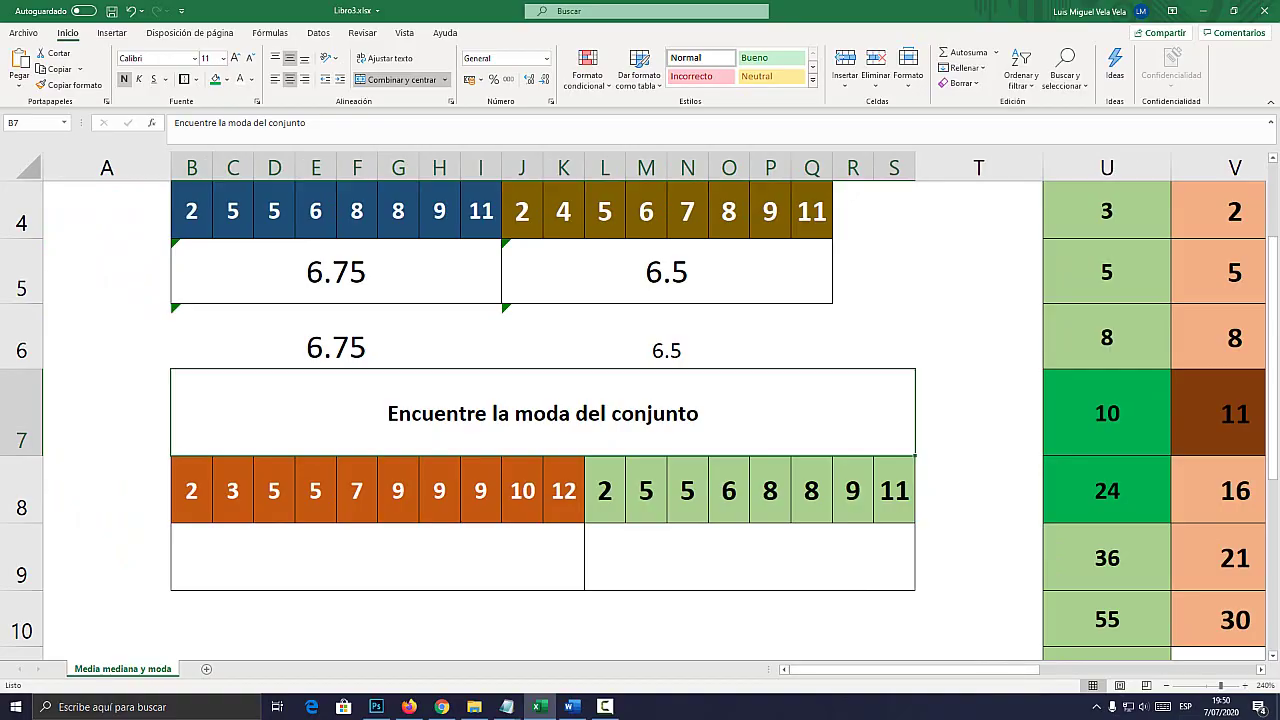
Shade the first set's two 5s and three 9s dark brown
{"action": "left_click_drag", "start_coordinate": [274, 490], "coordinate": [315, 490]}
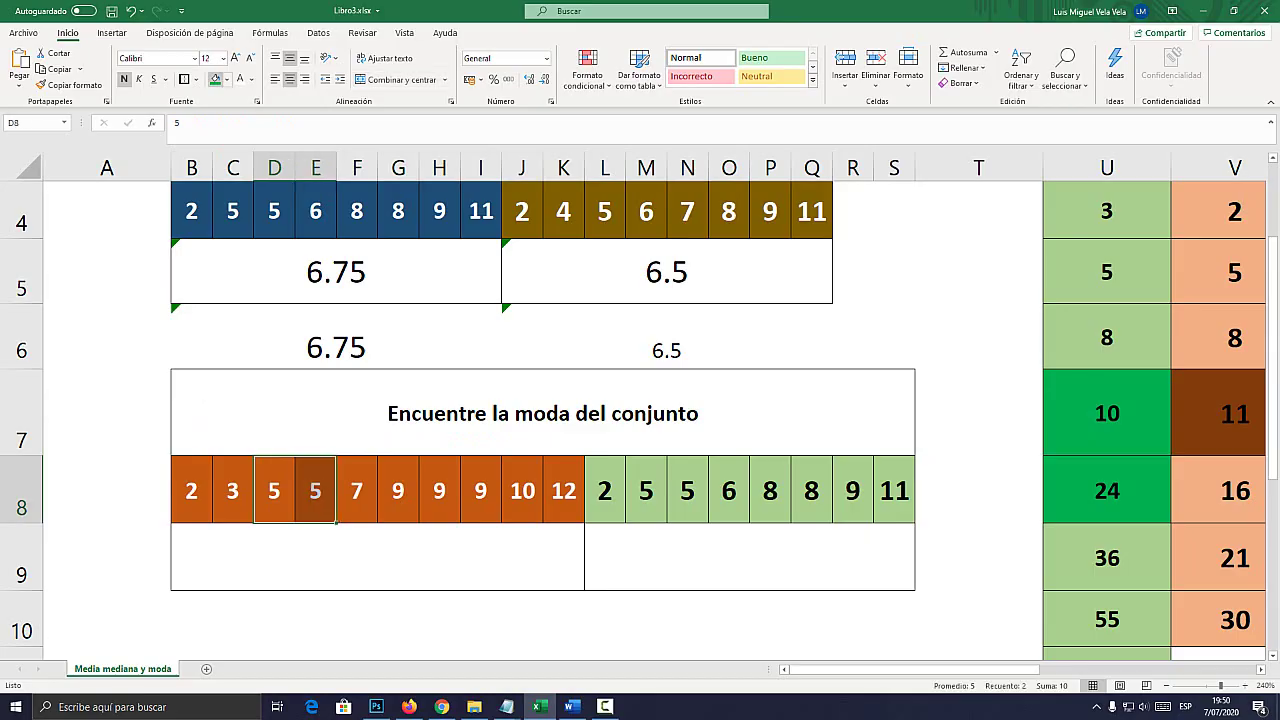
{"action": "left_click", "coordinate": [227, 79]}
{"action": "left_click", "coordinate": [271, 165]}
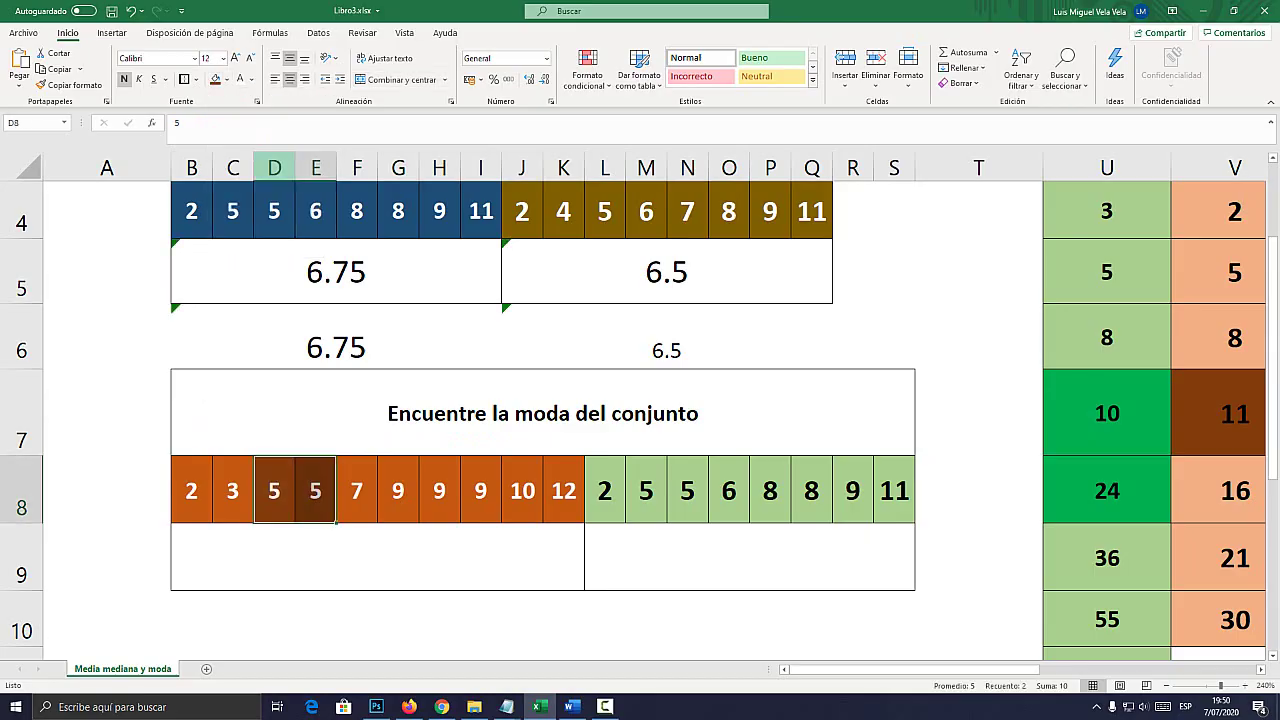
{"action": "left_click_drag", "start_coordinate": [398, 490], "coordinate": [480, 490]}
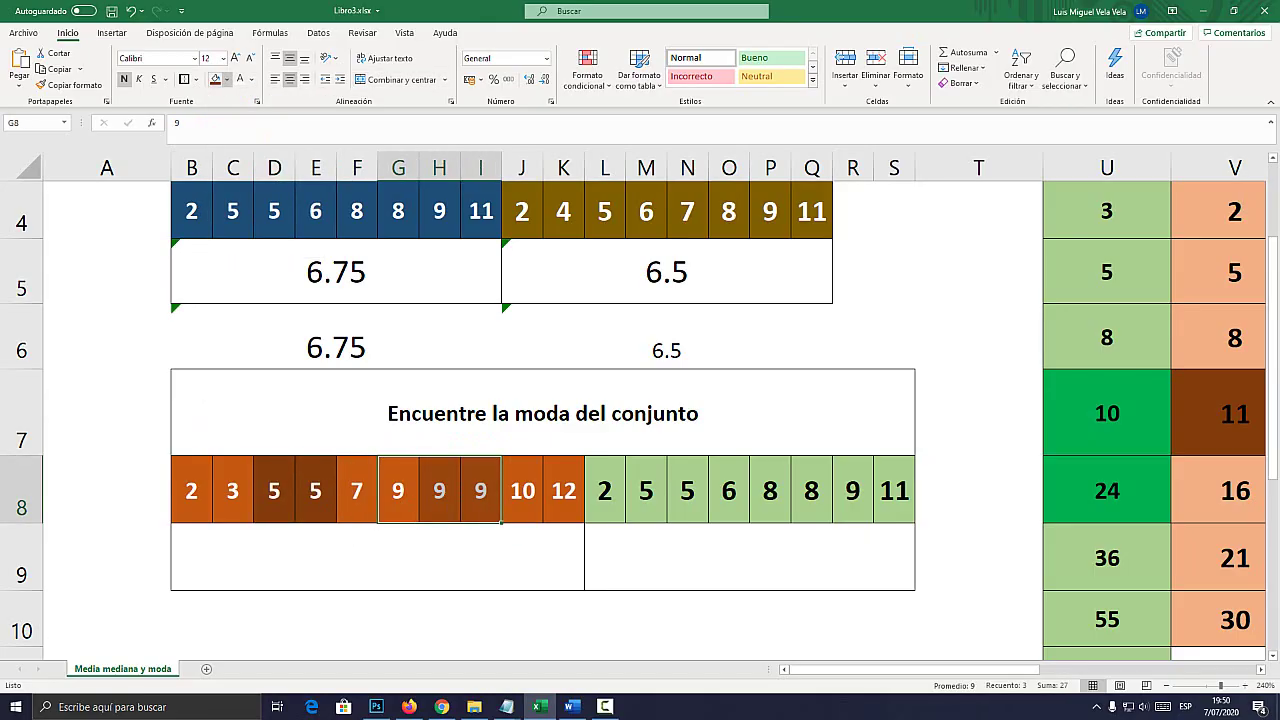
{"action": "left_click", "coordinate": [227, 79]}
{"action": "left_click", "coordinate": [271, 160]}
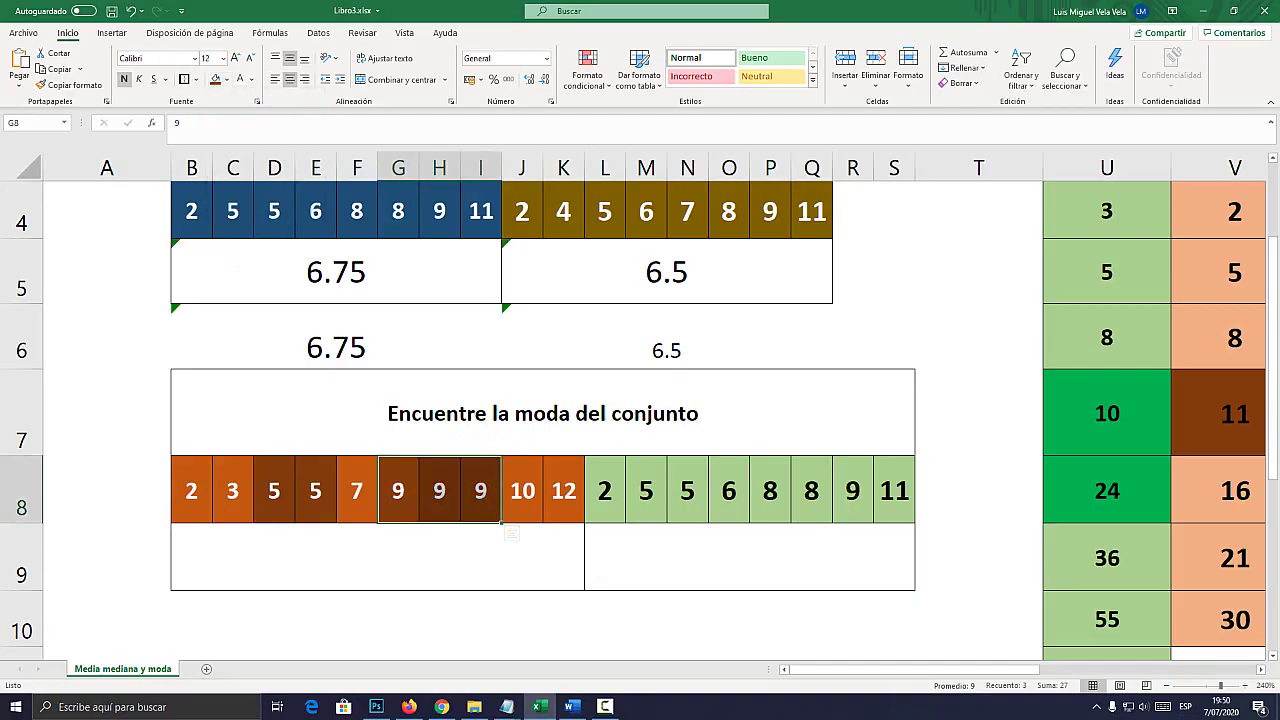
Enter 9 as the first set's mode in its result cell B9
{"action": "left_click", "coordinate": [512, 535]}
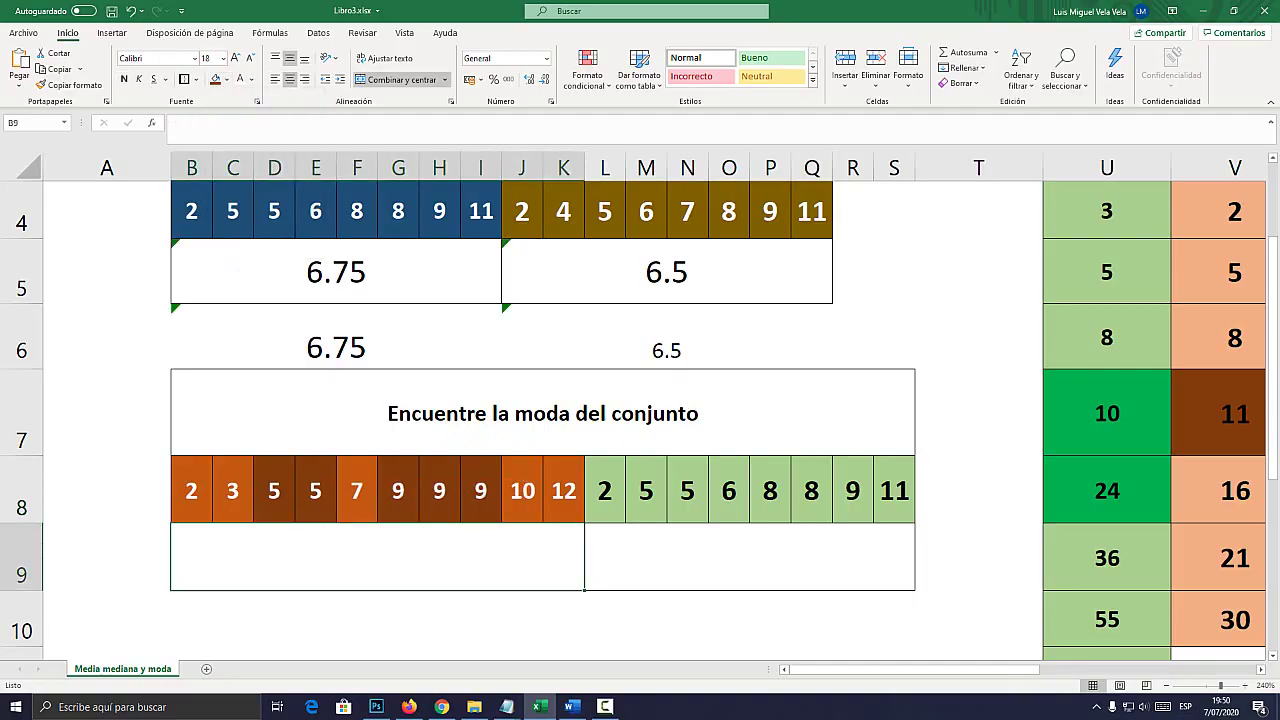
{"action": "left_click_drag", "start_coordinate": [274, 490], "coordinate": [315, 490]}
{"action": "left_click_drag", "start_coordinate": [398, 490], "coordinate": [480, 490]}
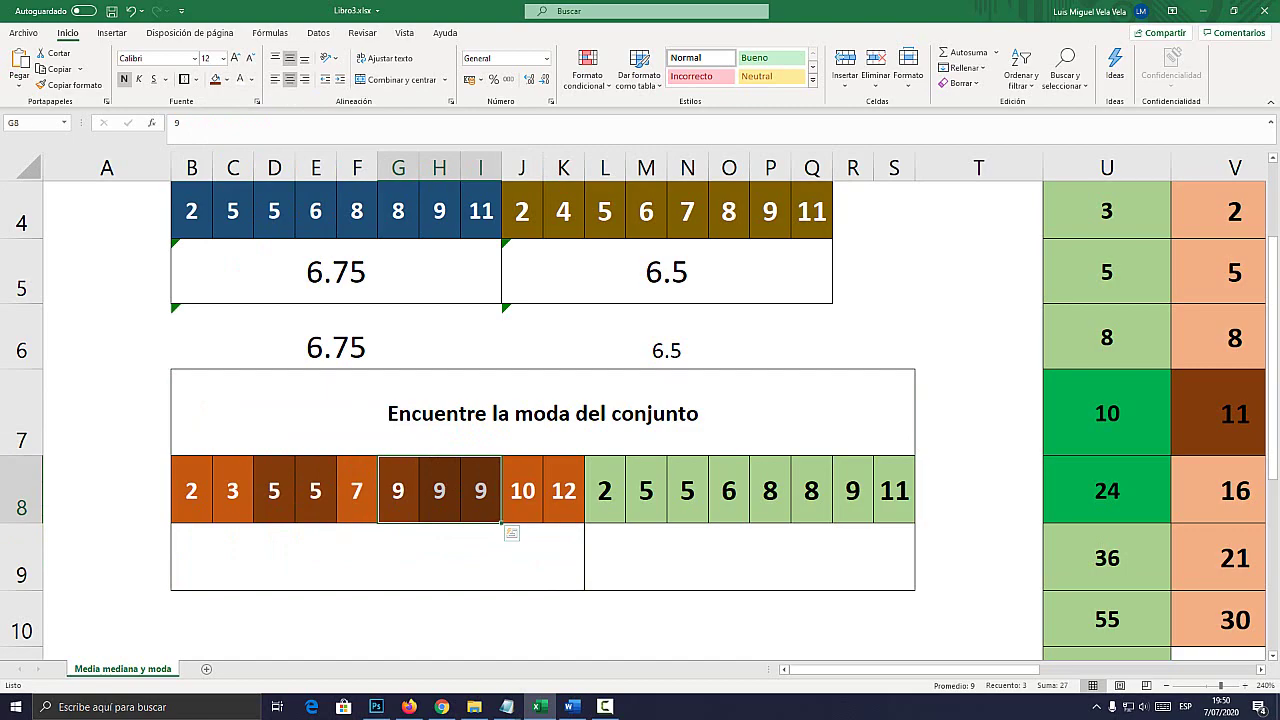
{"action": "left_click", "coordinate": [500, 556]}
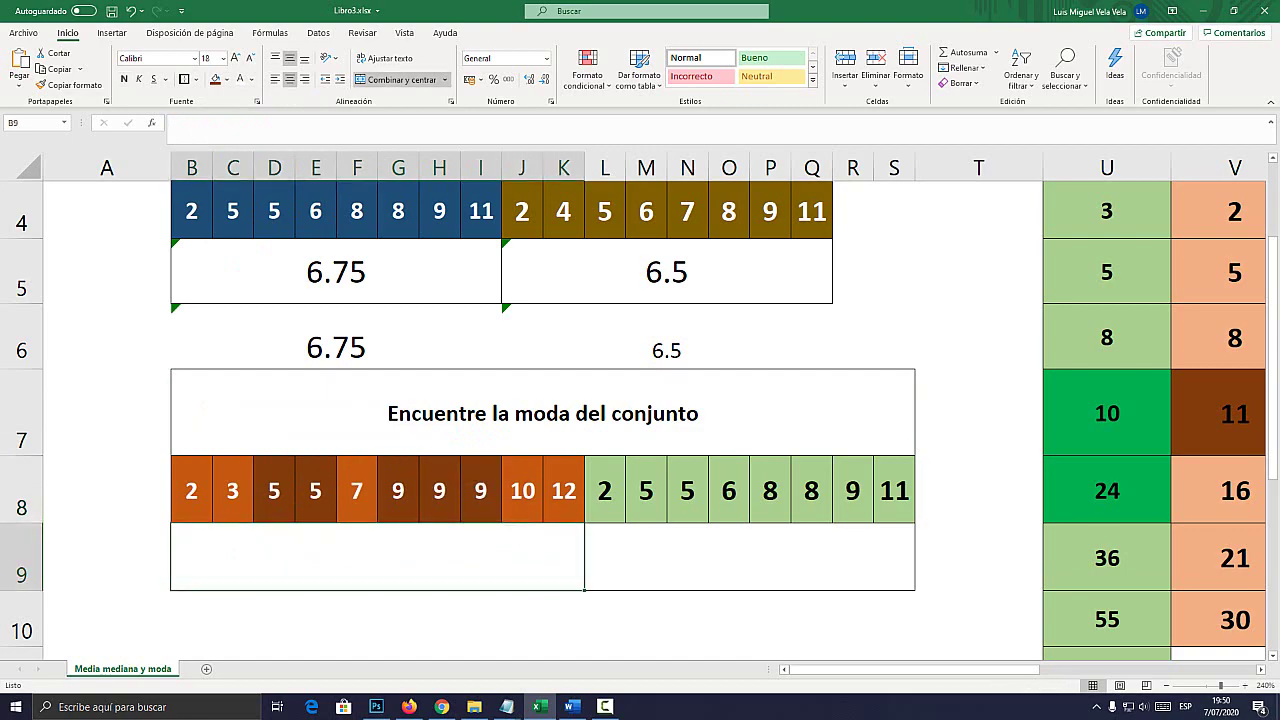
{"action": "type", "text": "9"}
{"action": "key", "text": "Return"}
Replace the first set's mode answer with the formula =MODA(B8:K8), which returns 9
{"action": "left_click", "coordinate": [377, 556]}
{"action": "type", "text": "=MODA.UNO("}
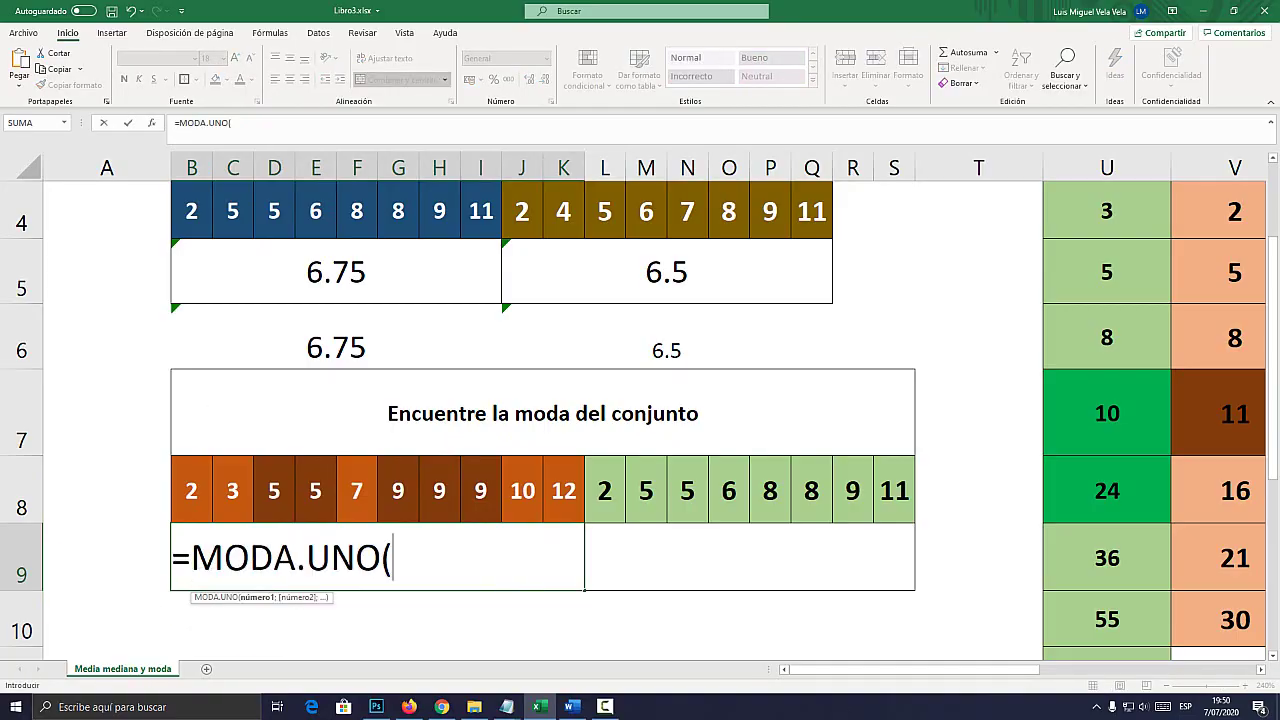
{"action": "left_click_drag", "start_coordinate": [307, 557], "coordinate": [393, 557]}
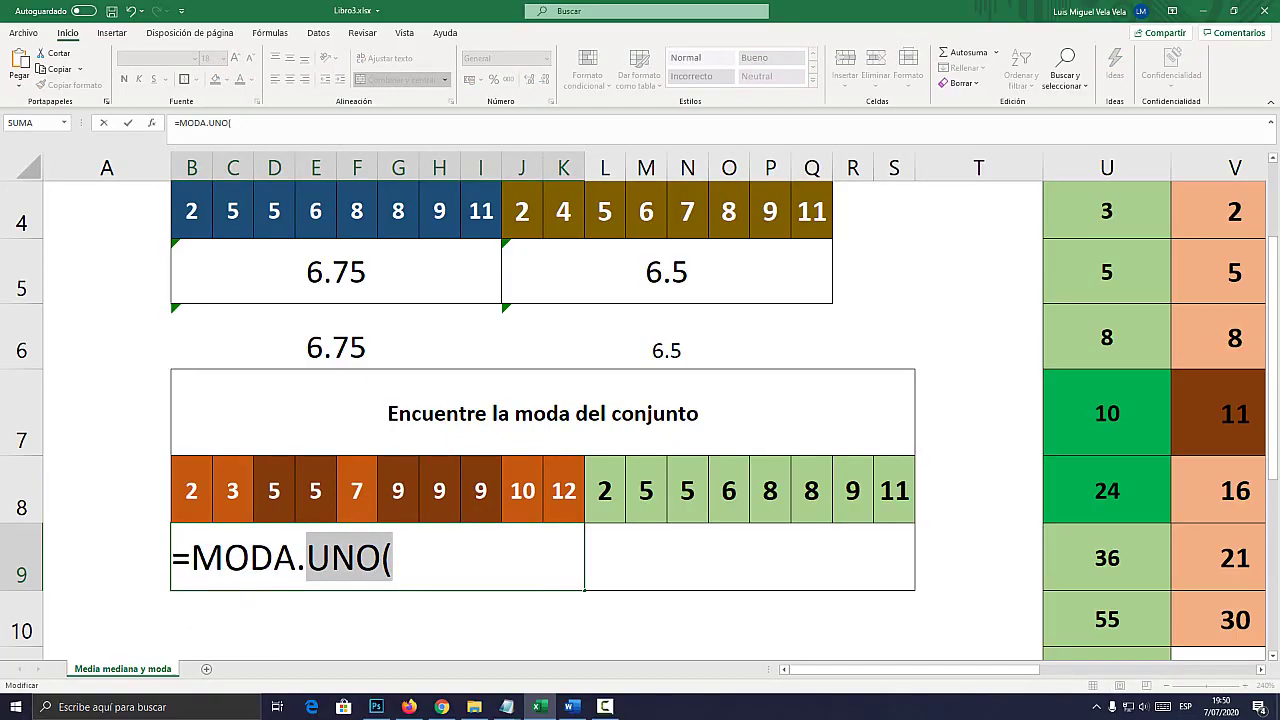
{"action": "key", "text": "BackSpace"}
{"action": "key", "text": "BackSpace"}
{"action": "type", "text": "("}
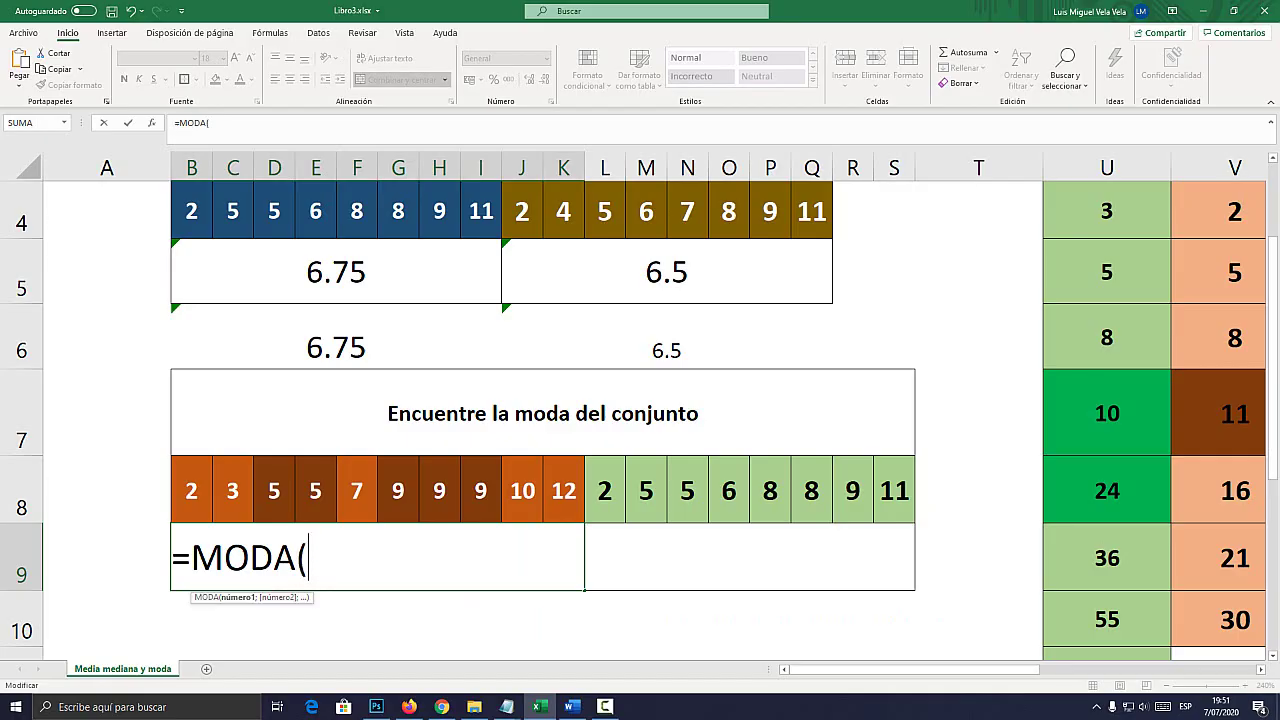
{"action": "left_click_drag", "start_coordinate": [191, 490], "coordinate": [583, 522]}
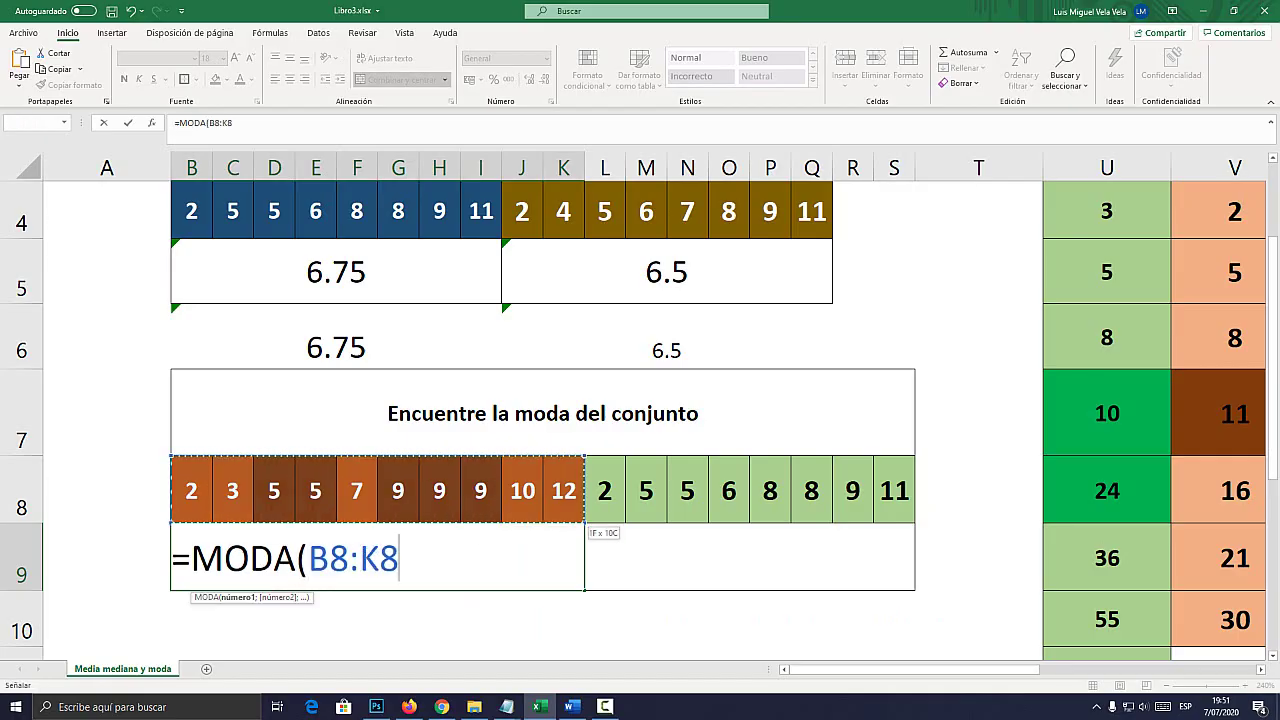
{"action": "type", "text": ")"}
{"action": "key", "text": "Return"}
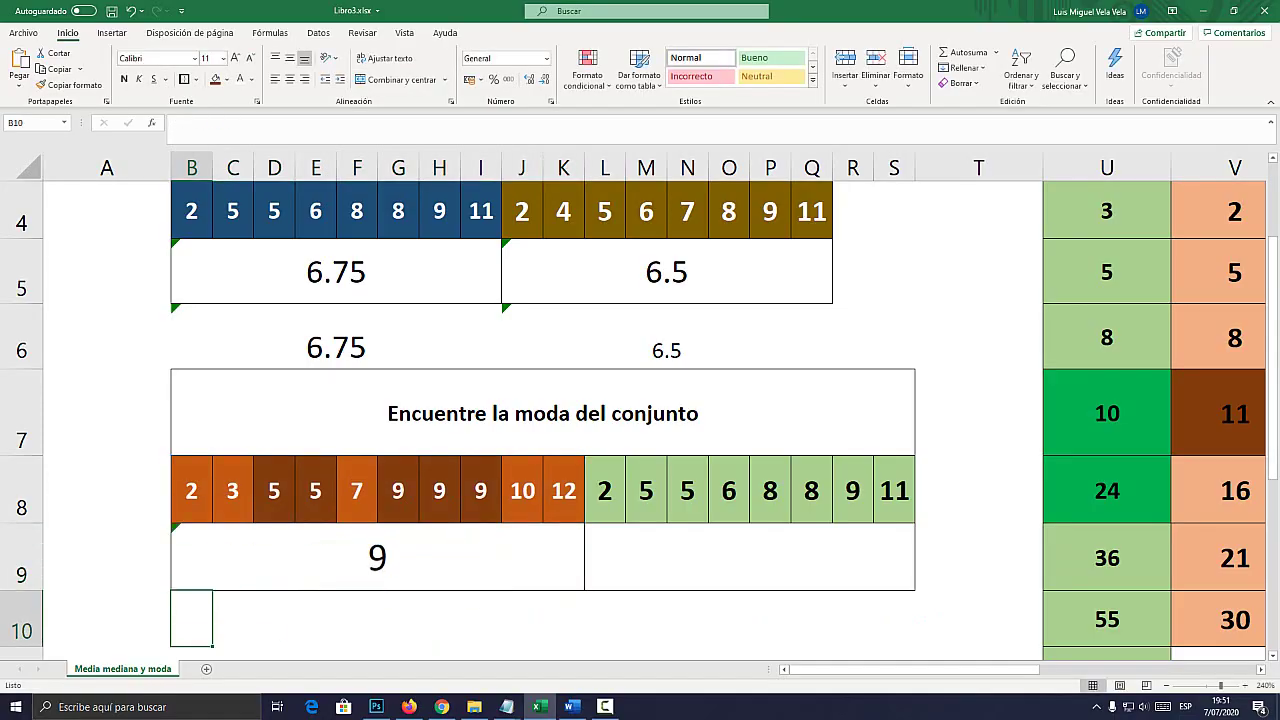
{"action": "left_click", "coordinate": [377, 557]}
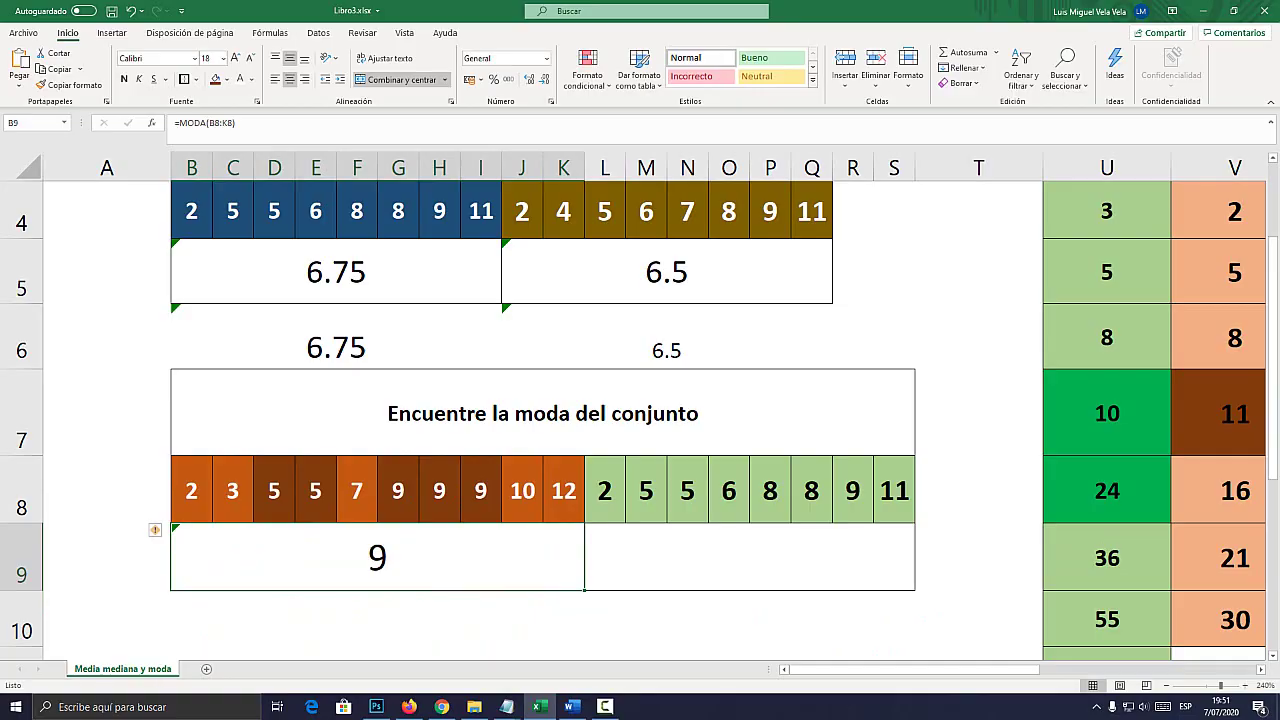
Shade the second set's two 5s (M8:N8) and two 8s (P8:Q8) darker green
{"action": "left_click_drag", "start_coordinate": [646, 490], "coordinate": [687, 490]}
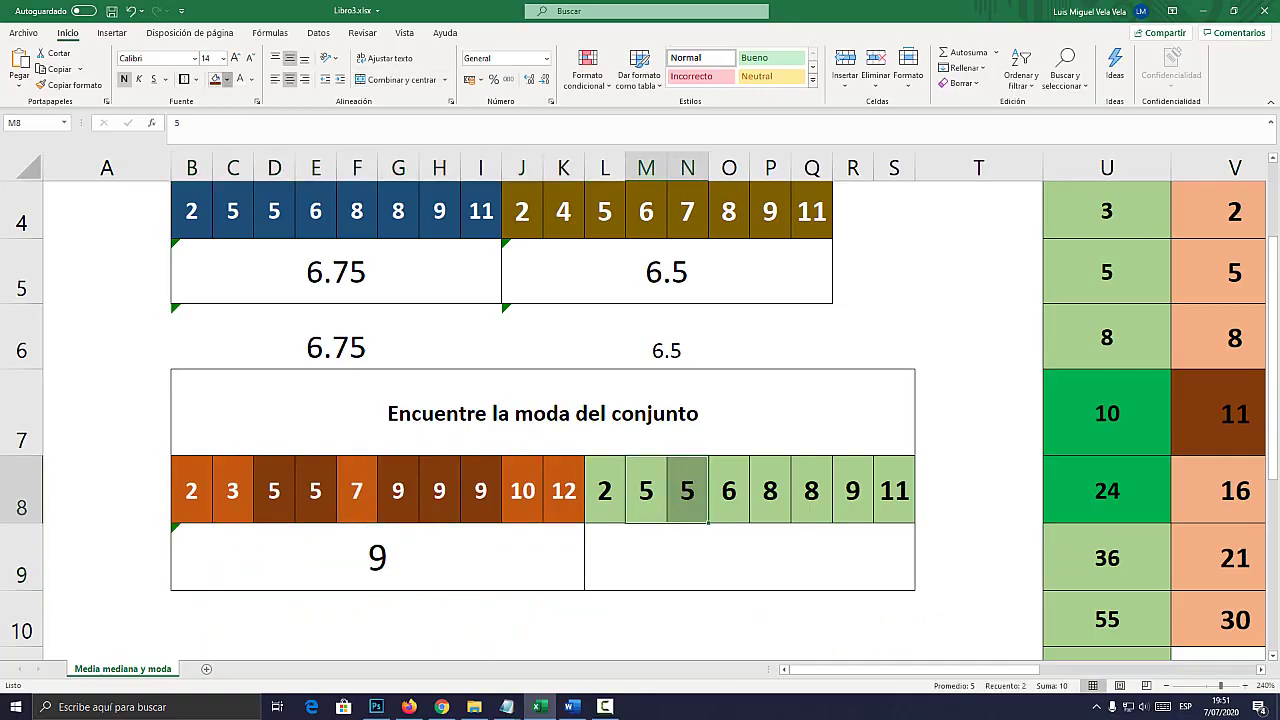
{"action": "left_click", "coordinate": [227, 79]}
{"action": "left_click", "coordinate": [318, 130]}
{"action": "left_click_drag", "start_coordinate": [687, 490], "coordinate": [811, 490]}
{"action": "left_click", "coordinate": [215, 79]}
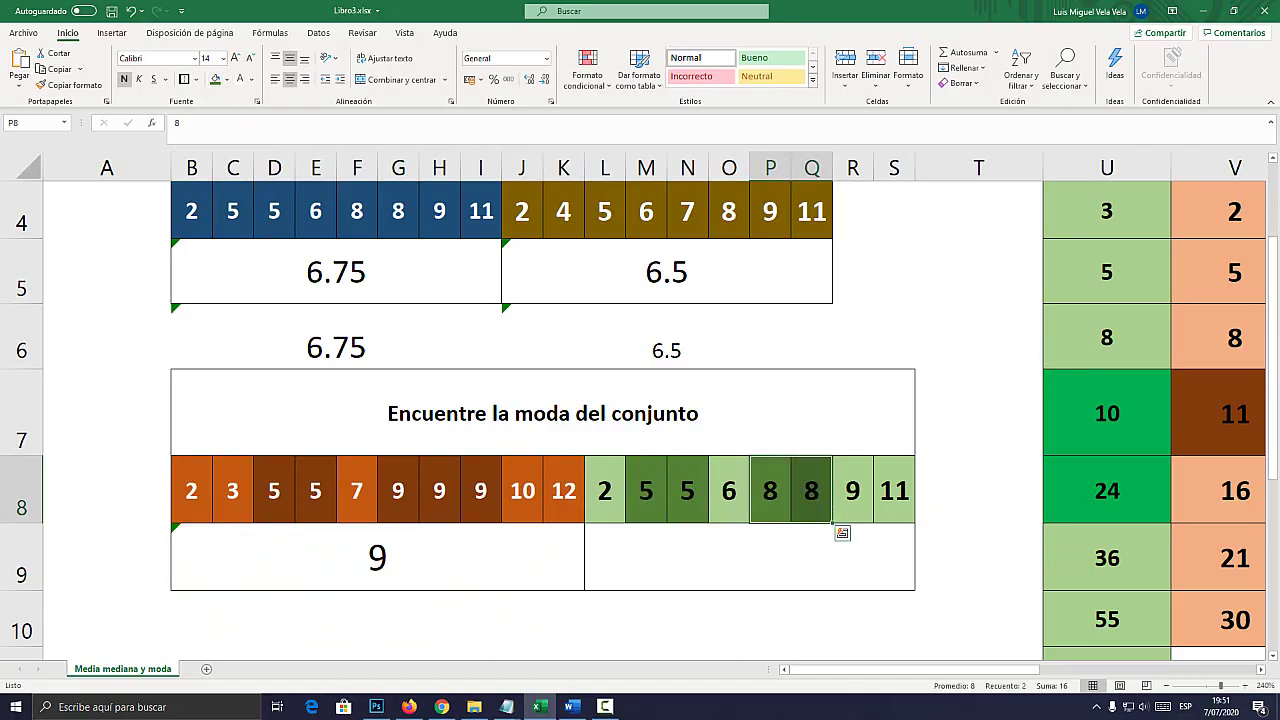
{"action": "left_click", "coordinate": [749, 556]}
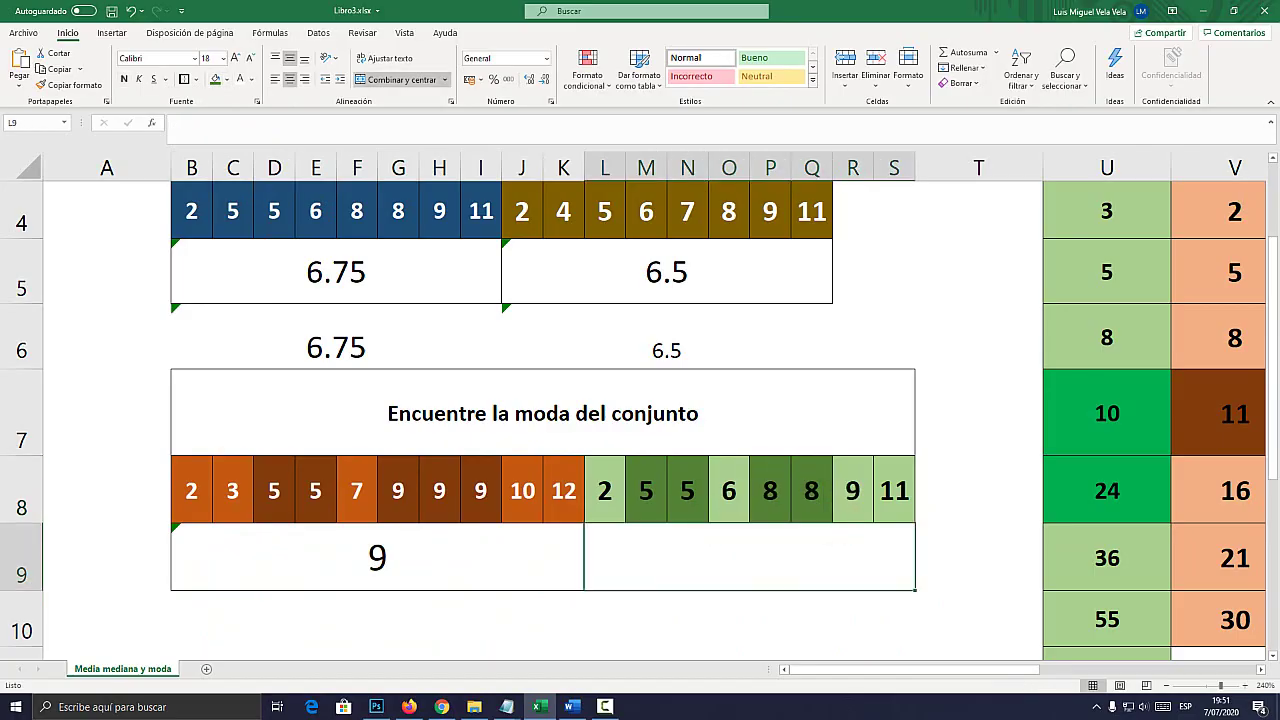
{"action": "left_click_drag", "start_coordinate": [646, 490], "coordinate": [687, 490]}
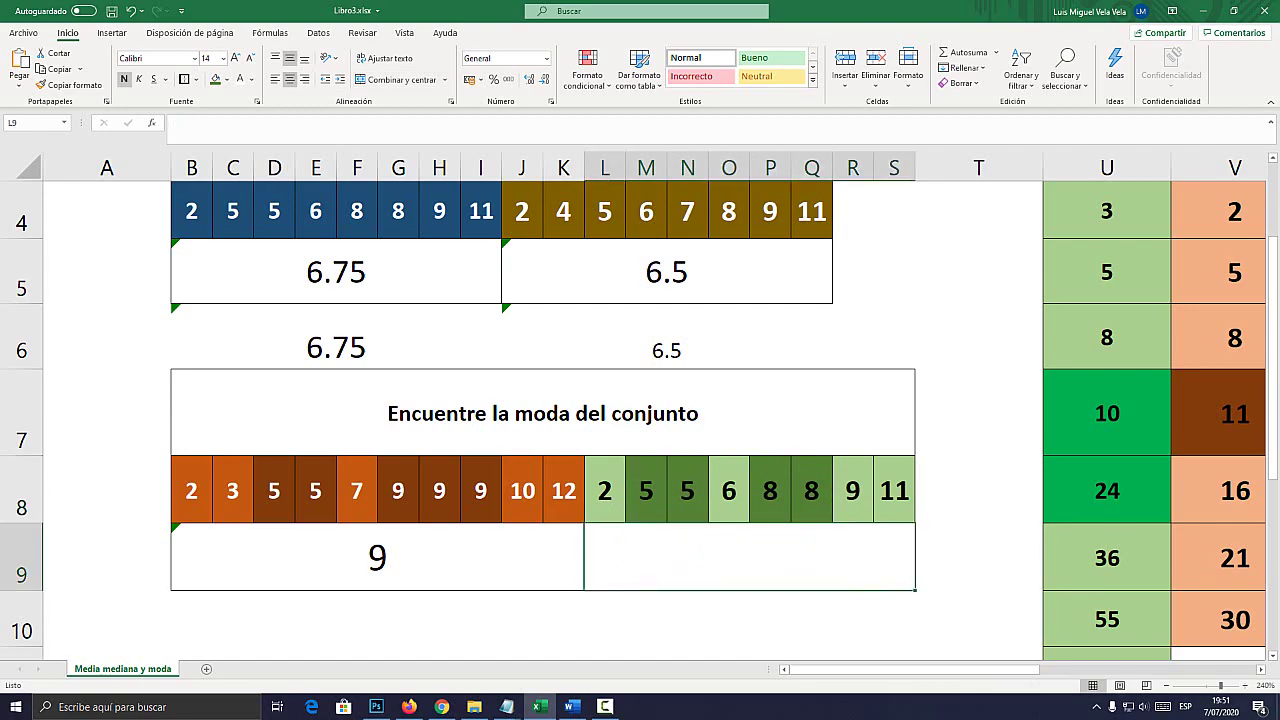
{"action": "left_click", "coordinate": [749, 556]}
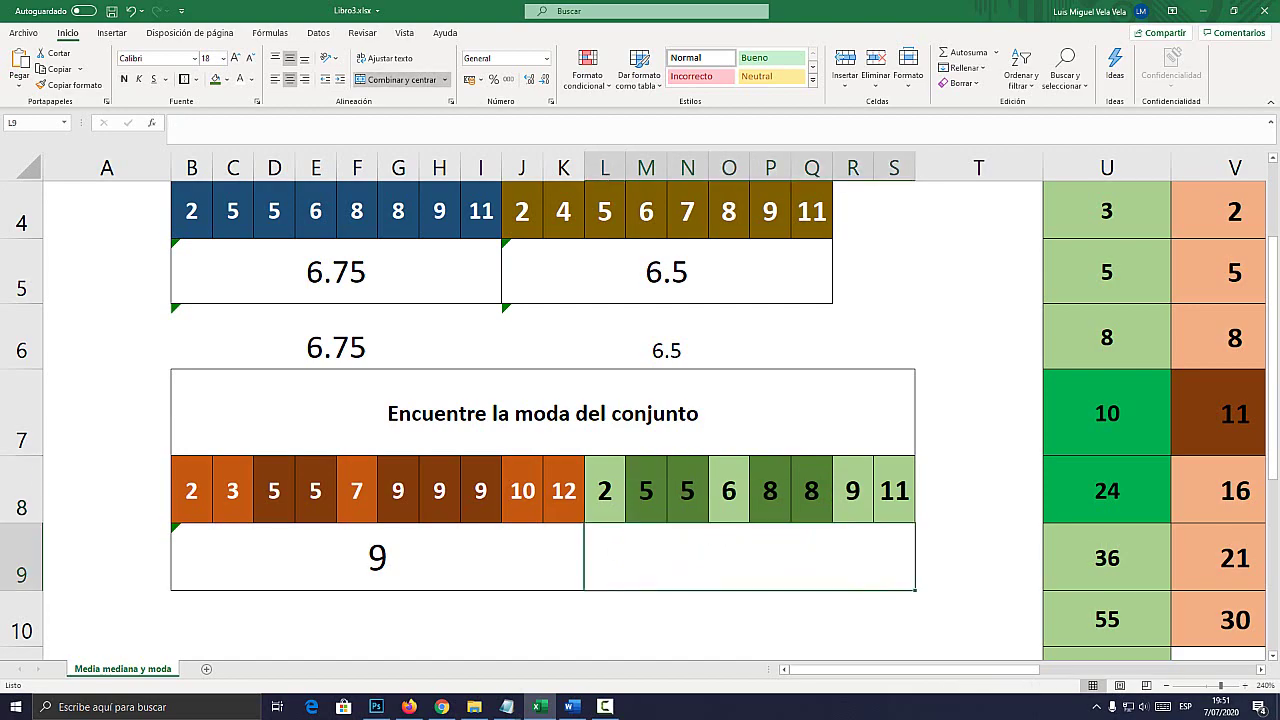
Enter '5 Y 8' in the green set's mode box L9
{"action": "type", "text": "5"}
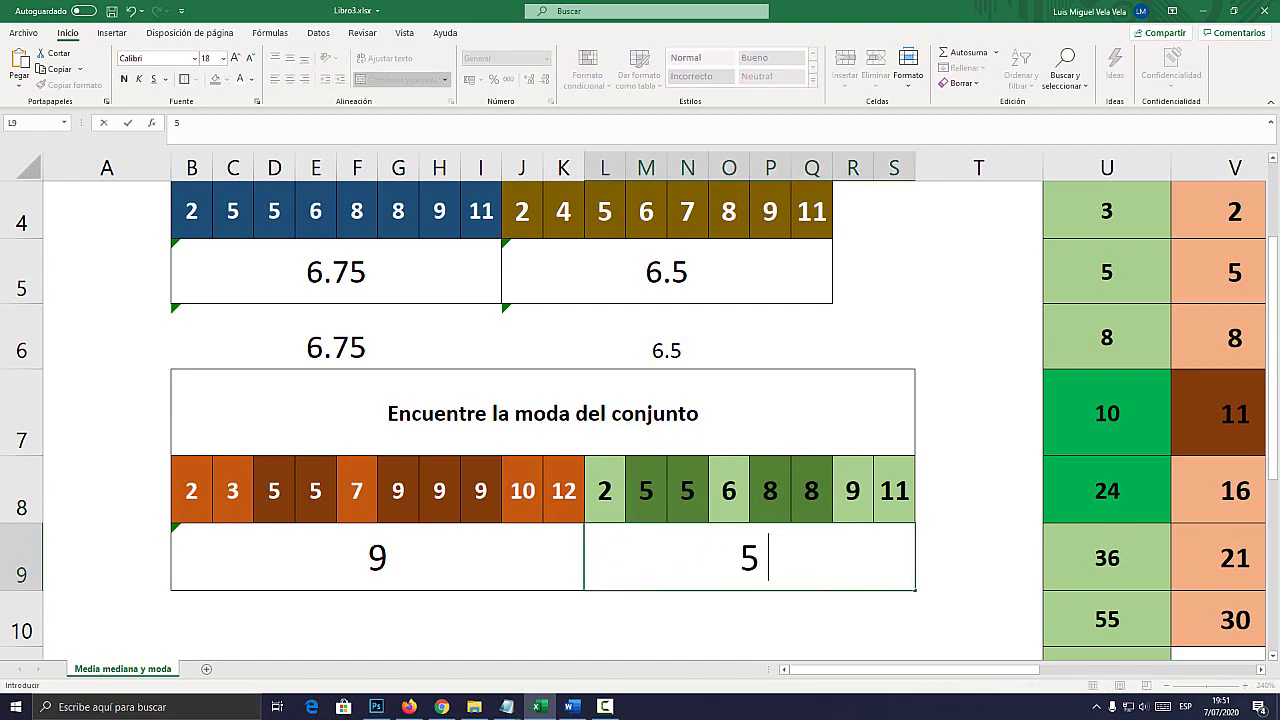
{"action": "type", "text": " Y 8"}
{"action": "key", "text": "Return"}
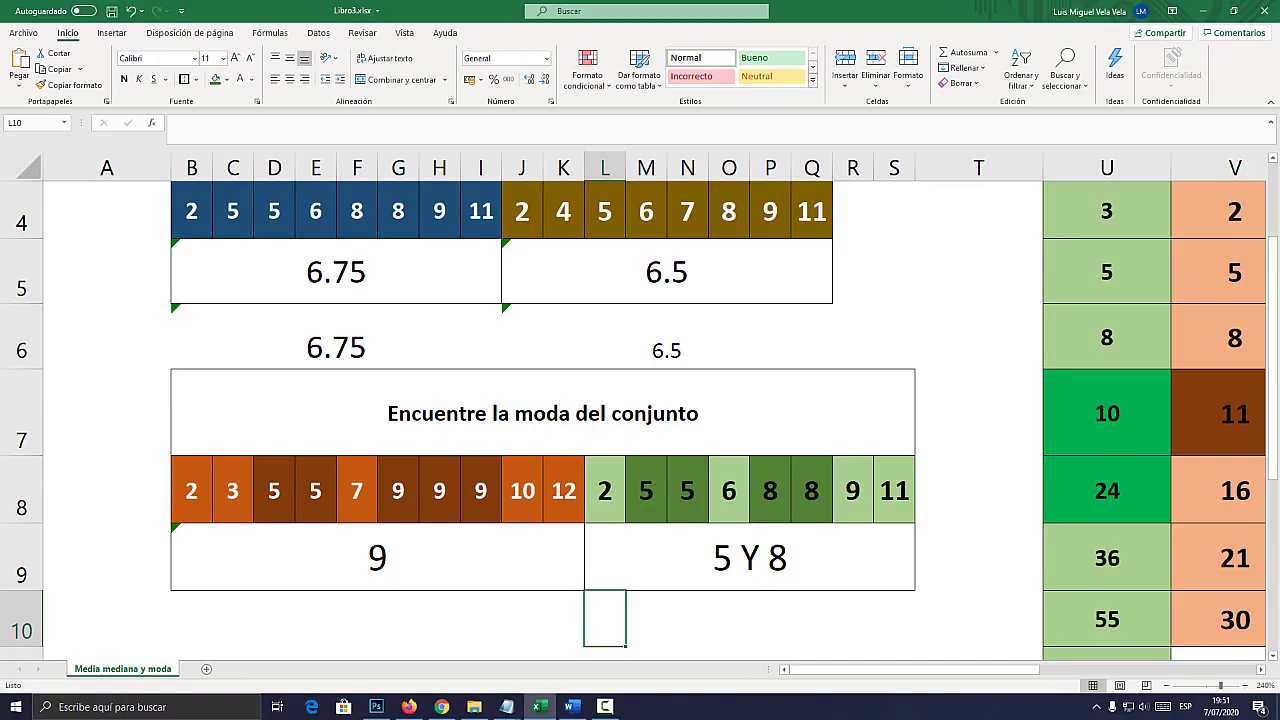
Scroll through the worksheet to review the mean, mode and median results
{"action": "scroll", "coordinate": [640, 400], "scroll_direction": "down", "scroll_amount": 2}
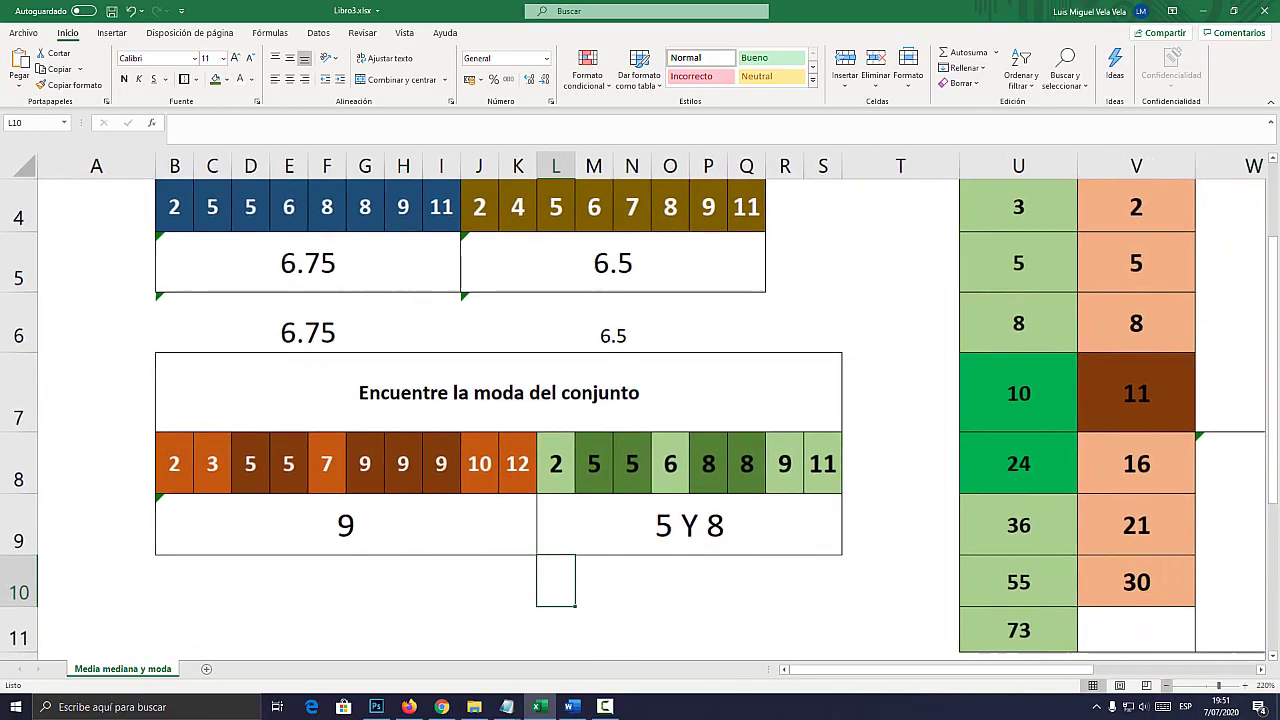
{"action": "scroll", "coordinate": [640, 400], "scroll_direction": "down", "scroll_amount": 2}
{"action": "scroll", "coordinate": [640, 400], "scroll_direction": "down", "scroll_amount": 1}
{"action": "scroll", "coordinate": [640, 400], "scroll_direction": "down", "scroll_amount": 3}
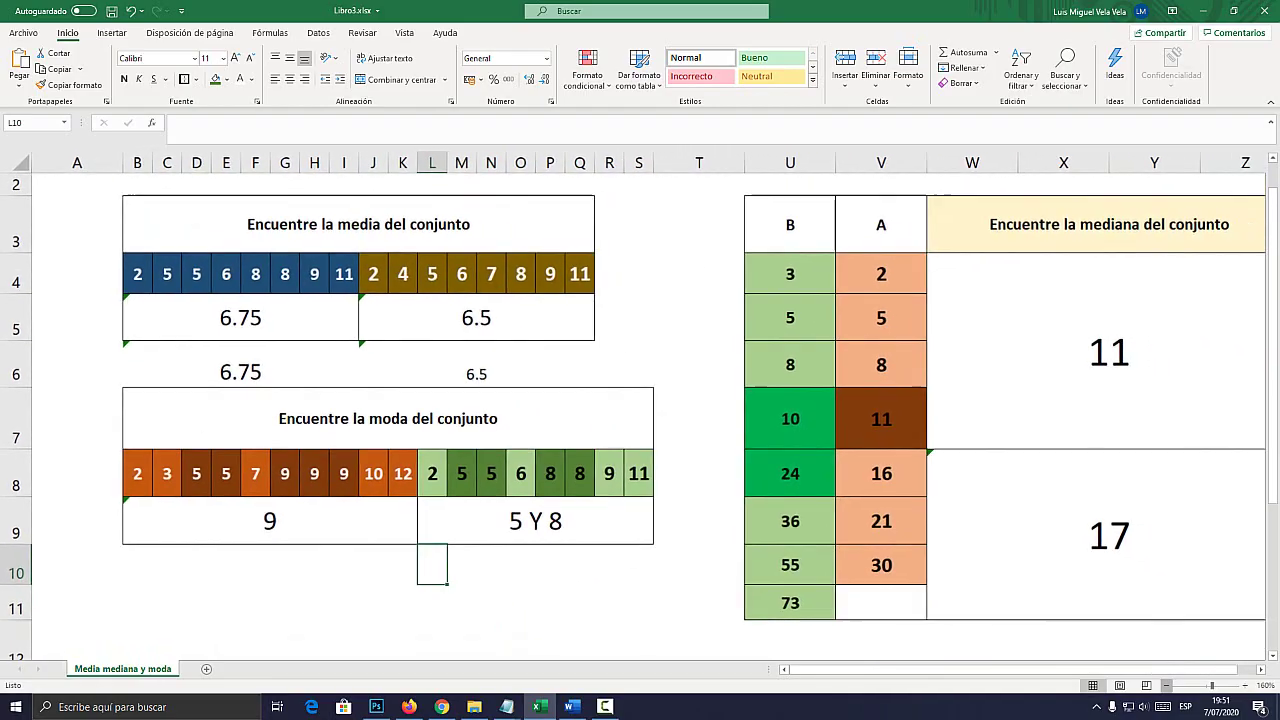
{"action": "scroll", "coordinate": [640, 400], "scroll_direction": "down", "scroll_amount": 1}
{"action": "scroll", "coordinate": [640, 400], "scroll_direction": "up", "scroll_amount": 1}
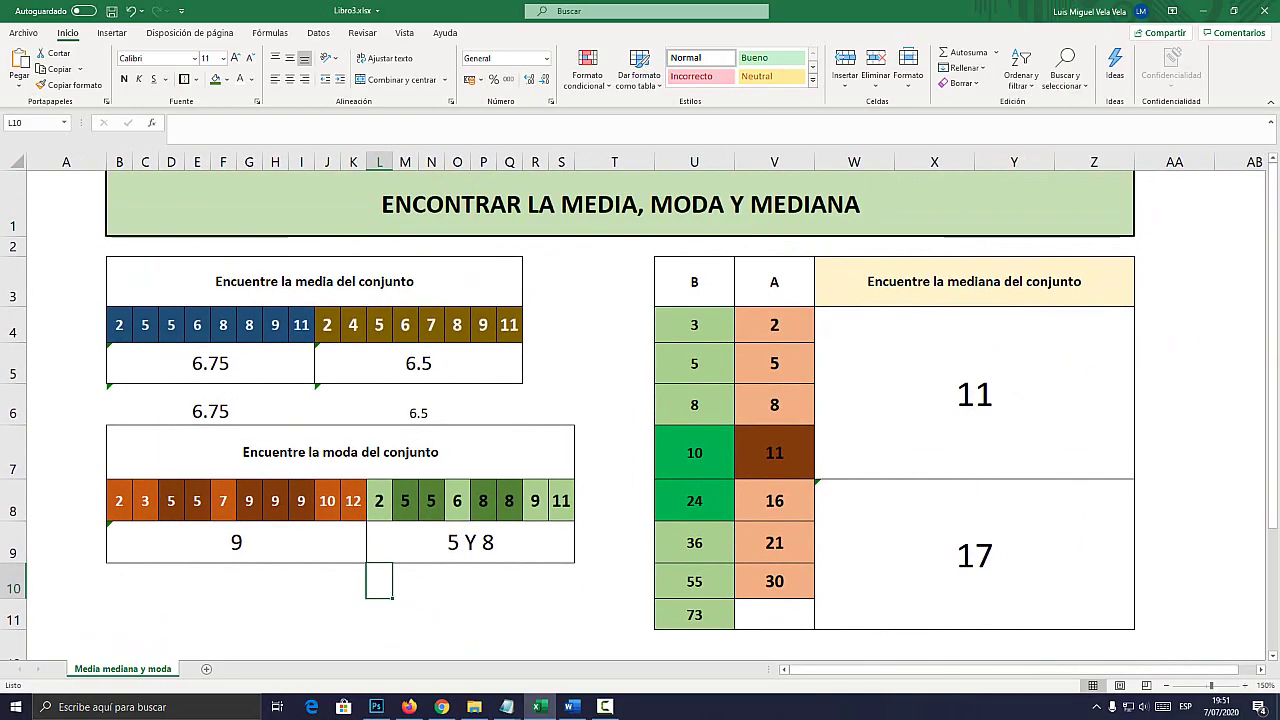